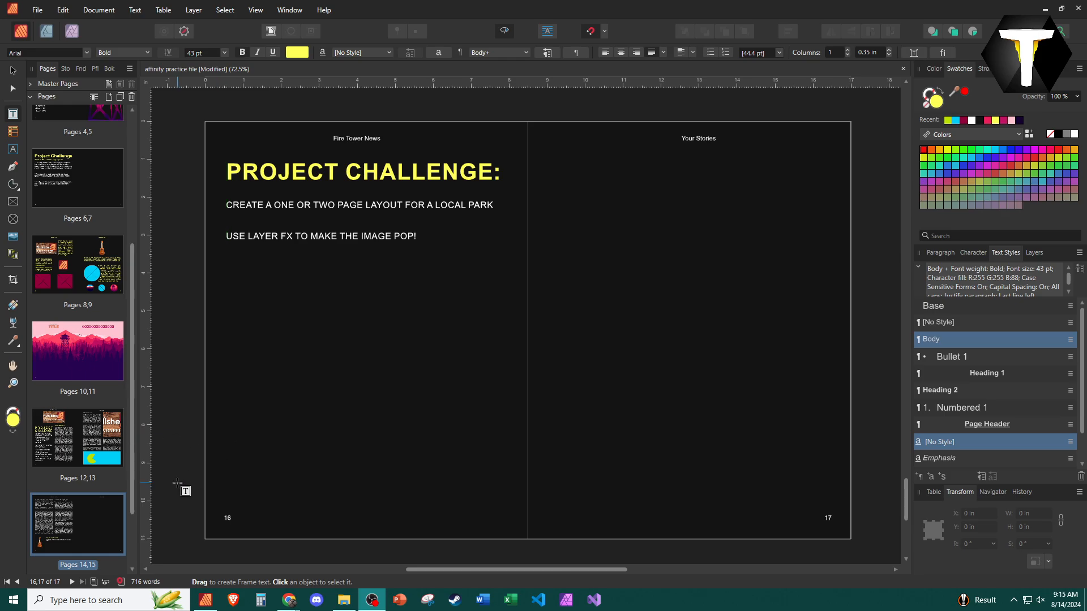
Add two pages after page 17 with the master page set to None.
scroll(170, 484, "right", 1)
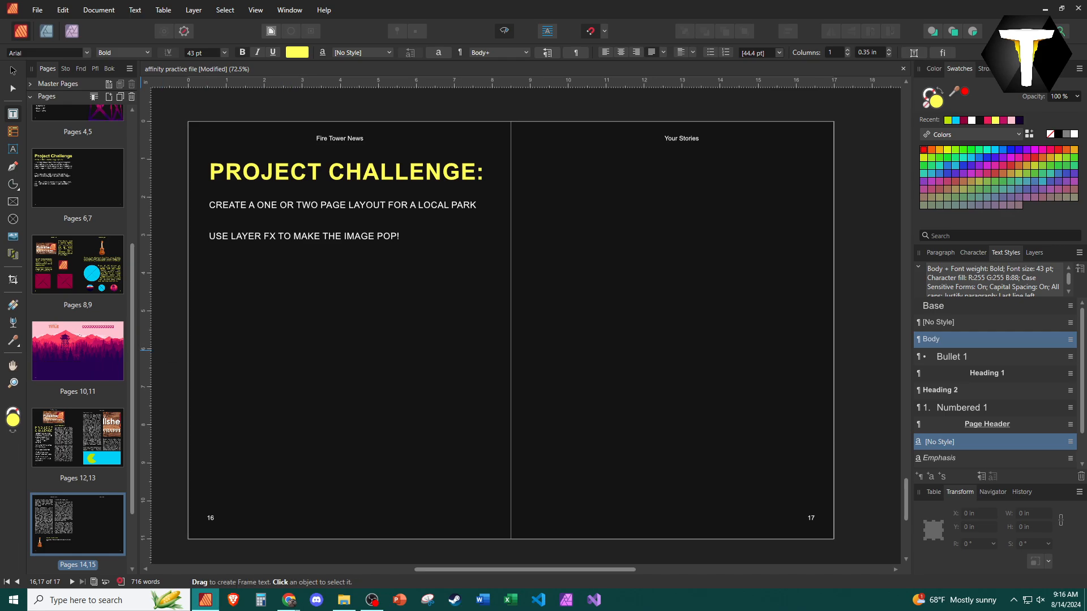
scroll(77, 524, "down", 2)
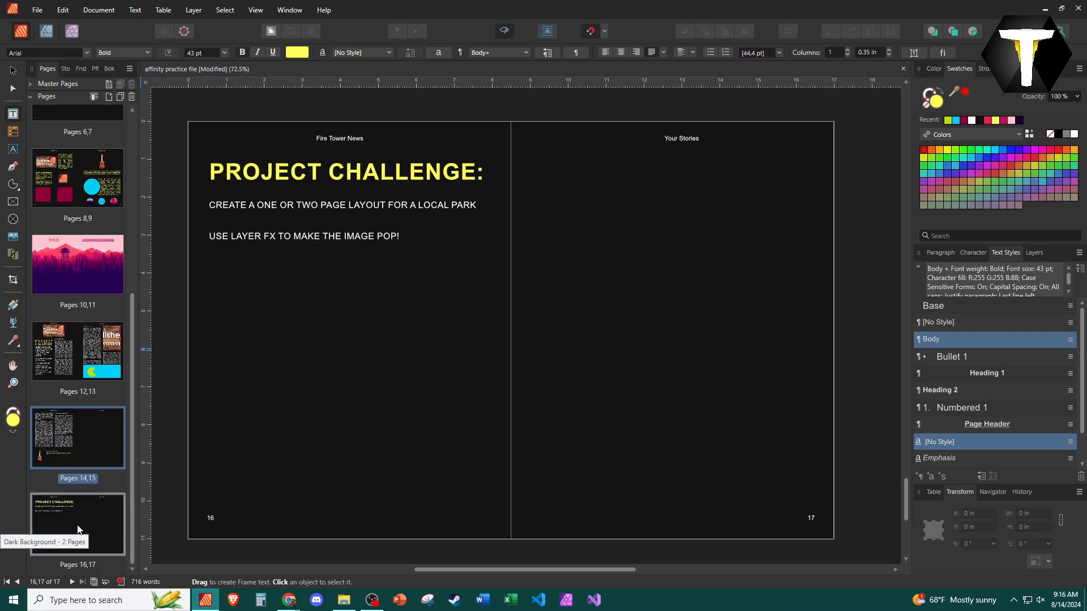
left_click(78, 529)
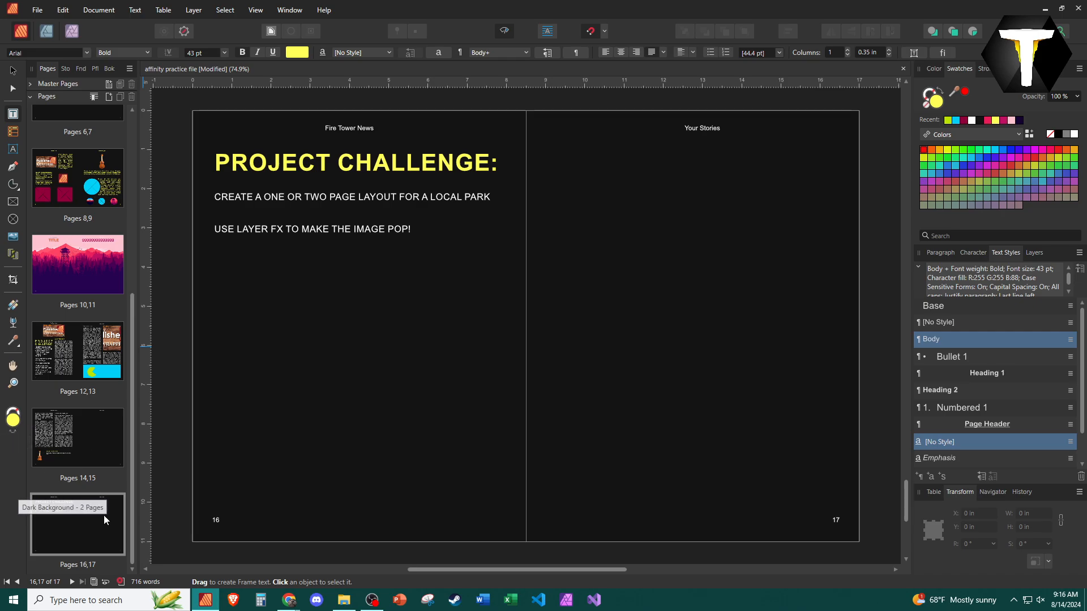
right_click(90, 512)
left_click(126, 383)
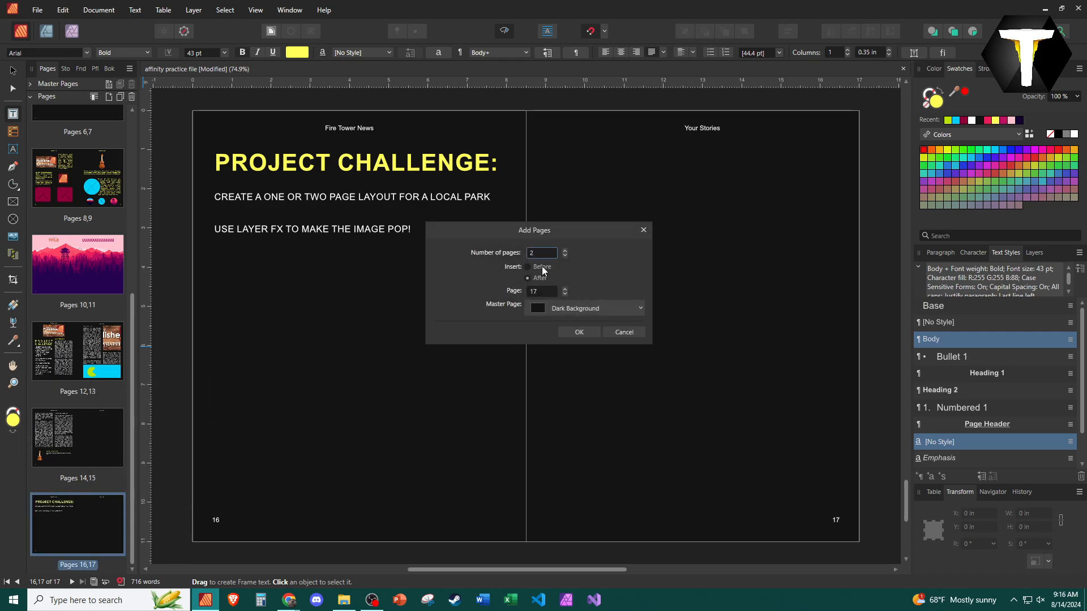
left_click(572, 309)
scroll(571, 328, "up", 3)
left_click(565, 340)
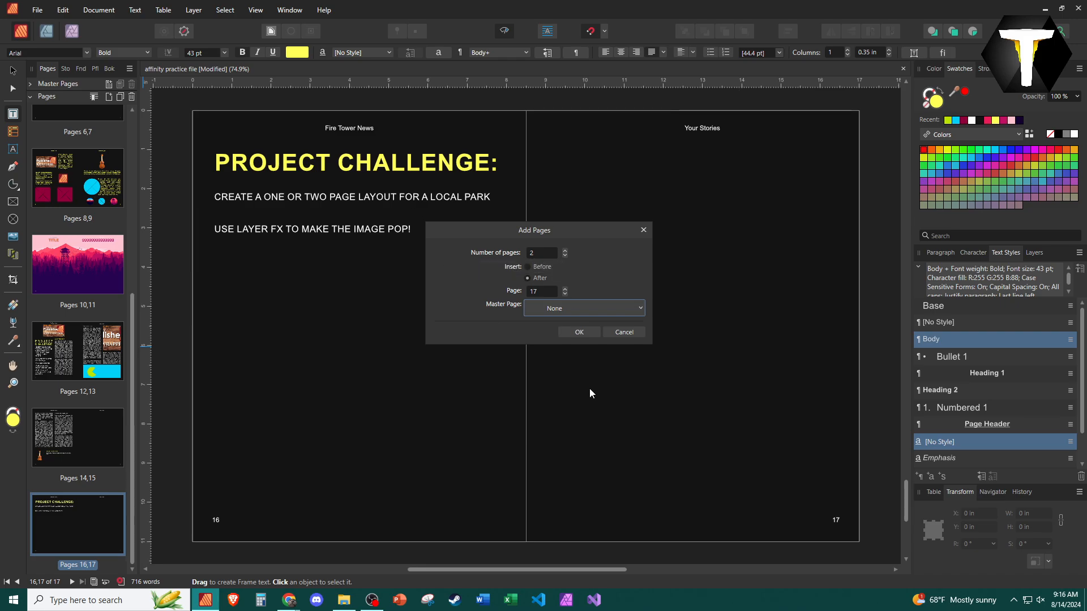
left_click(579, 332)
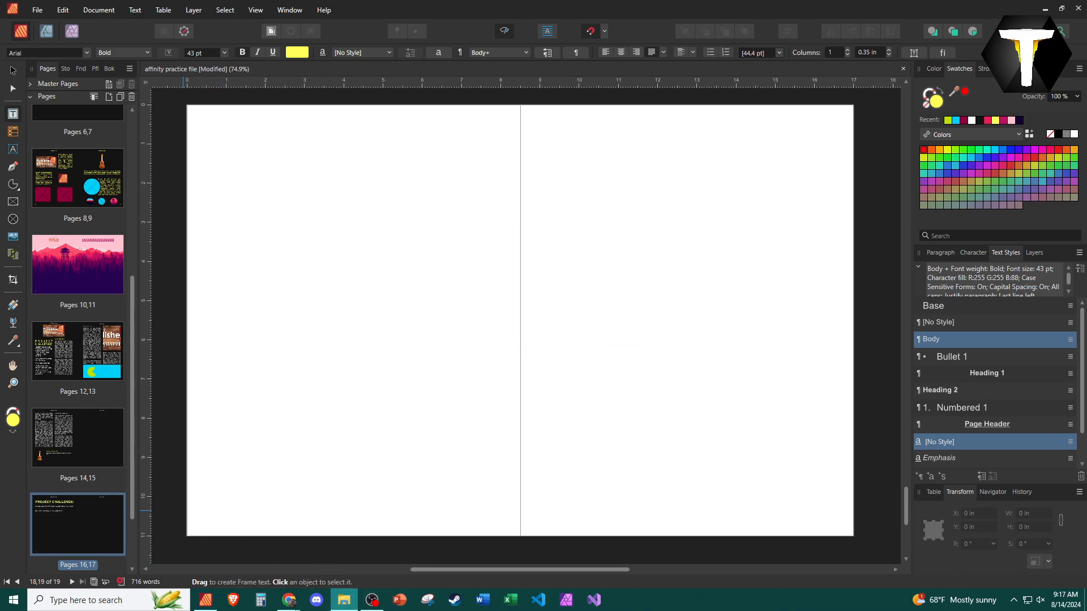
Place the lake photo on the new blank spread and move it to the upper-left bleed corner at X -0.125 in, Y -0.125 in.
left_click_drag(321, 240, 326, 240)
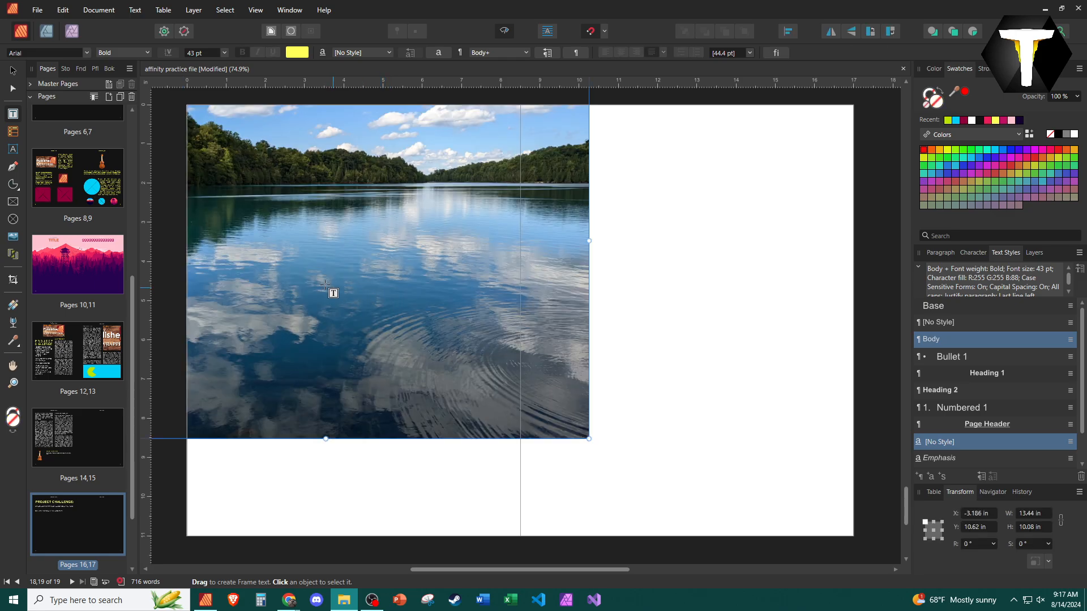
left_click(407, 315)
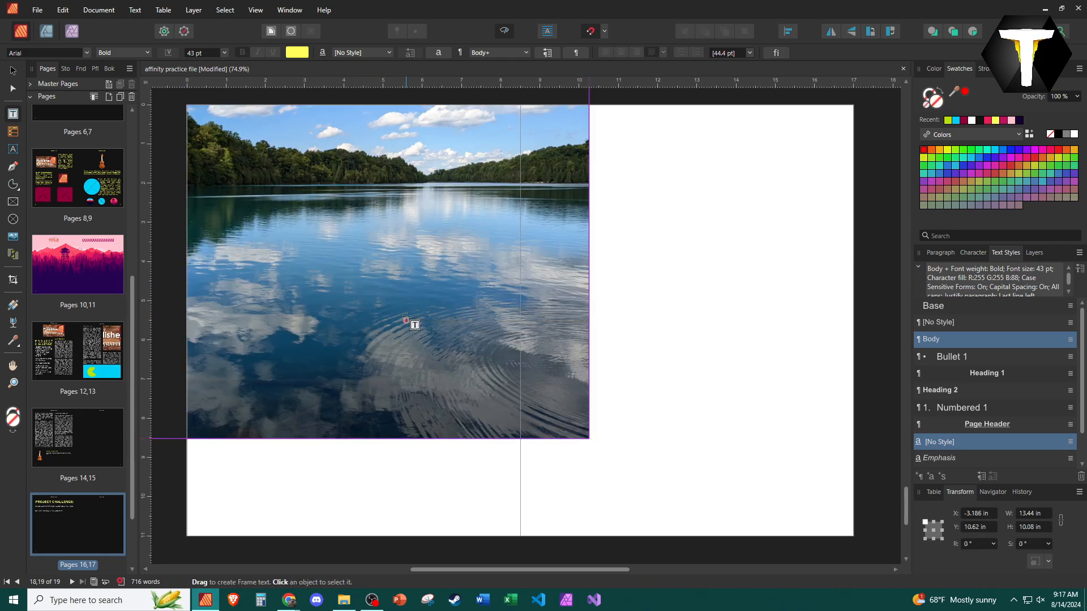
key("v")
left_click_drag(406, 314, 501, 352)
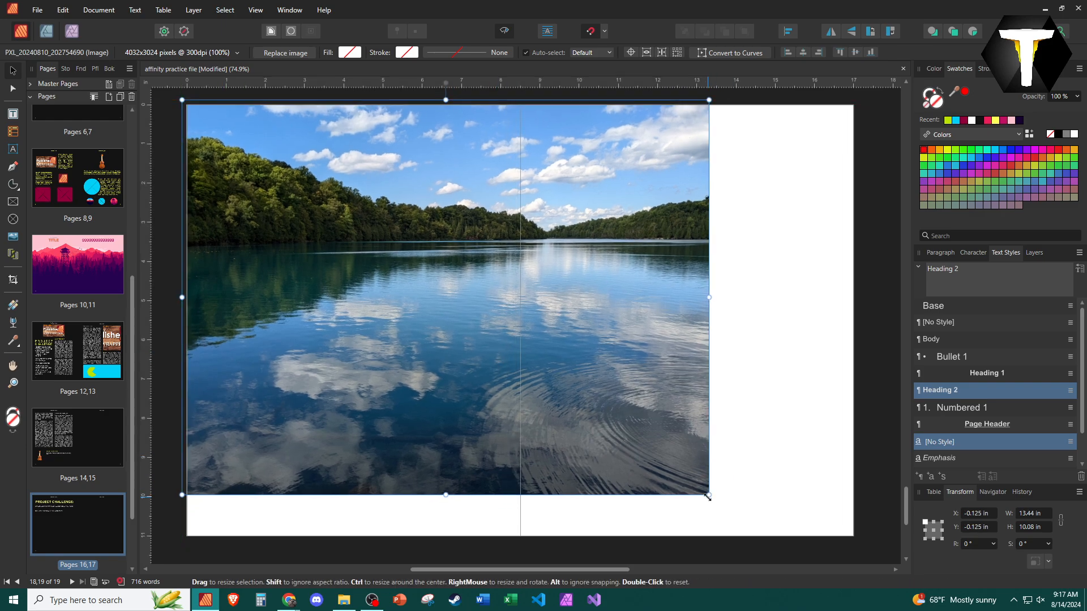
Scale the lake photo proportionally to 17.25 in wide so it spans both pages out to the bleed.
left_click_drag(714, 494, 856, 524)
scroll(509, 370, "up", 2)
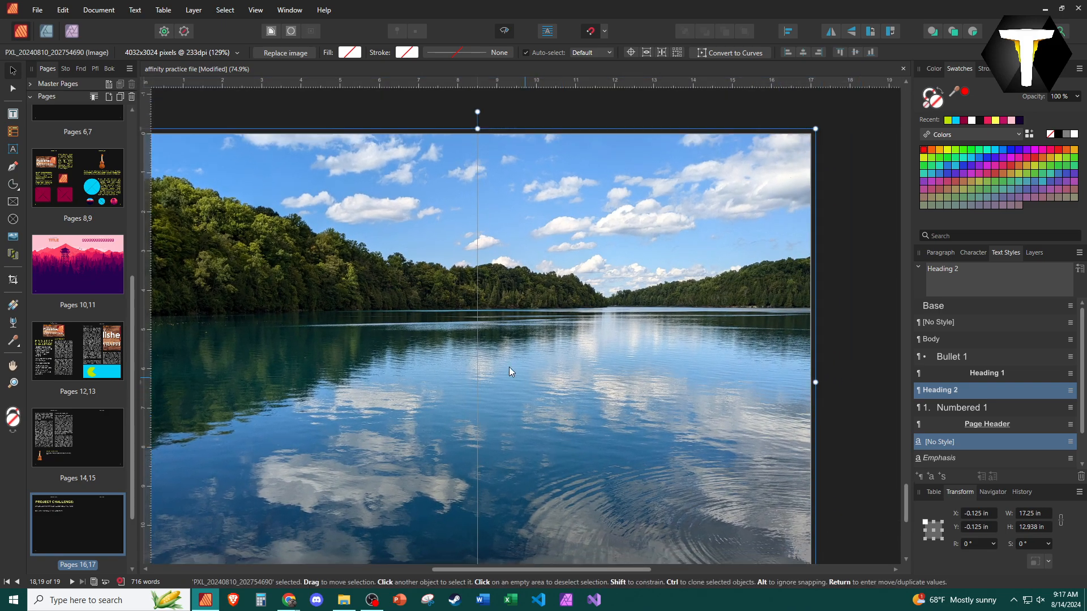
scroll(515, 334, "left", 3)
scroll(516, 334, "up", 1)
mouse_move(546, 335)
left_mouse_down()
mouse_move(541, 290)
mouse_move(545, 331)
left_mouse_up()
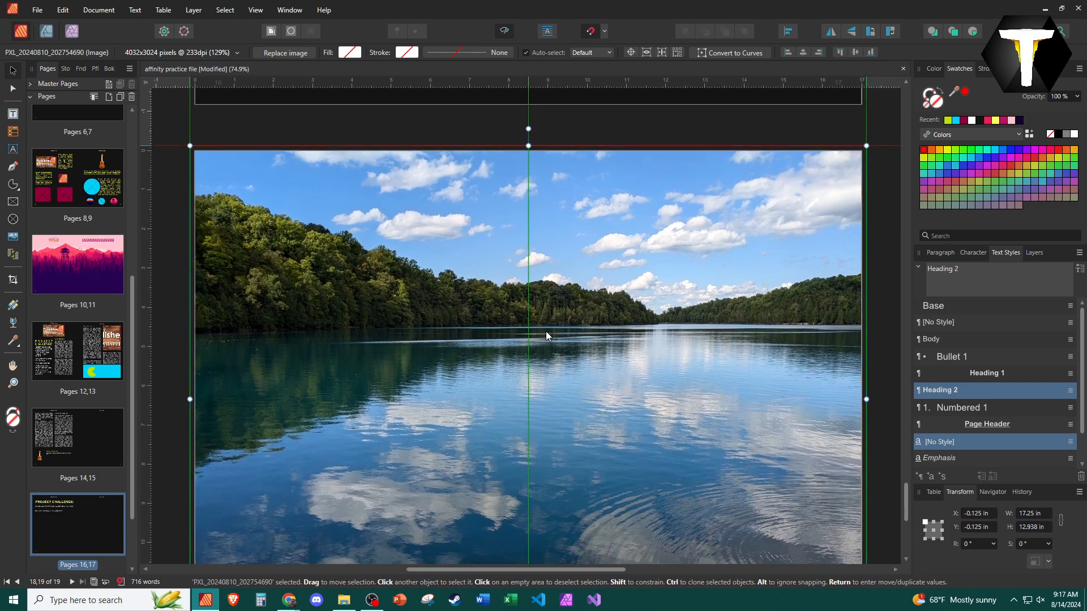
Crop the lower edge of the lake photo to the bleed line, making it 11.25 in high.
scroll(546, 331, "down", 2)
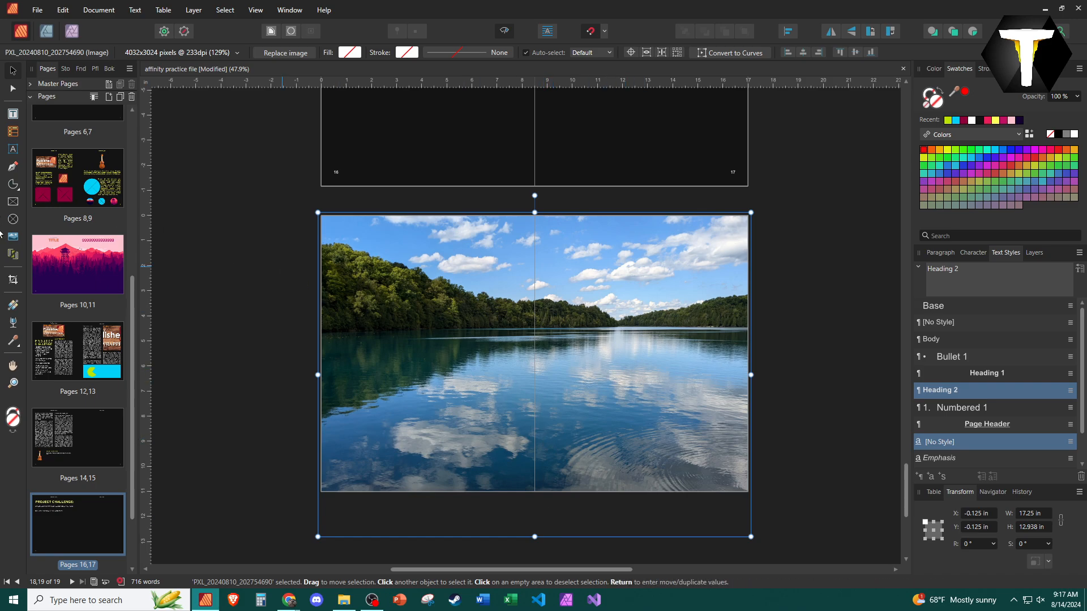
left_click(13, 279)
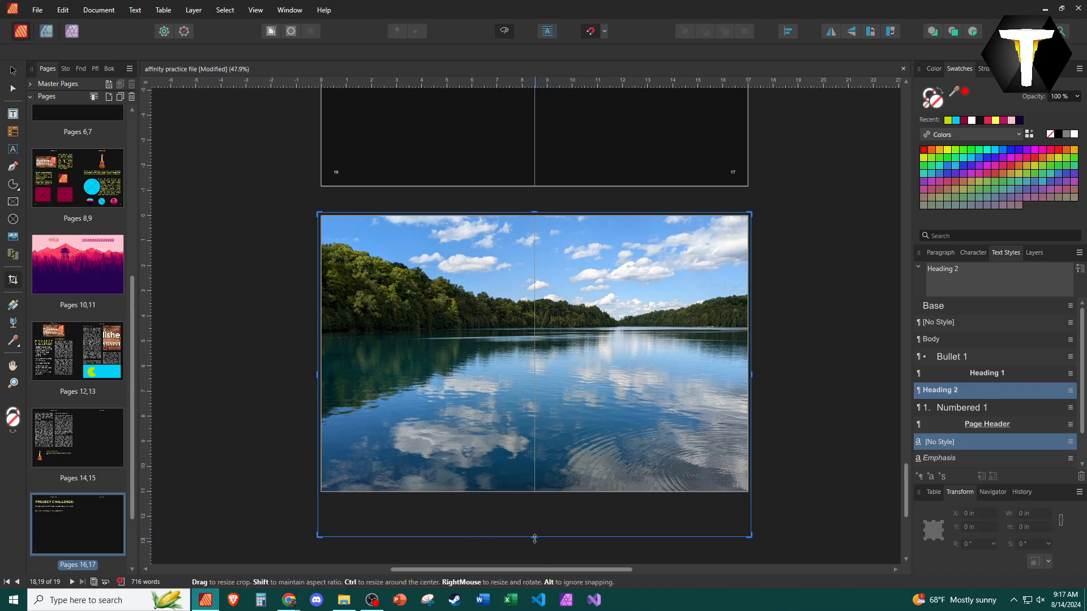
left_click_drag(535, 538, 534, 495)
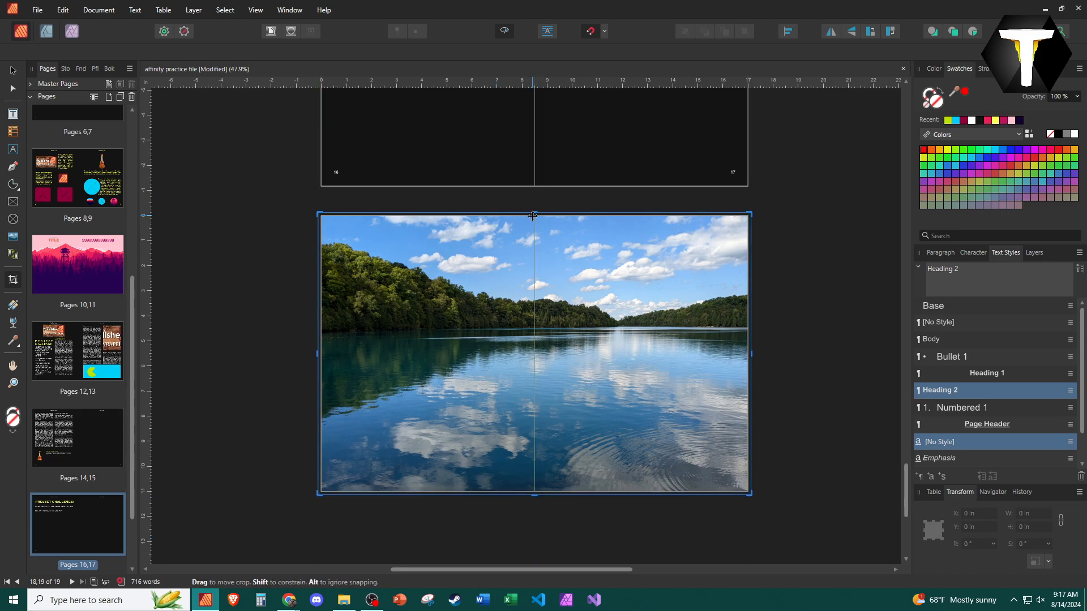
key("v")
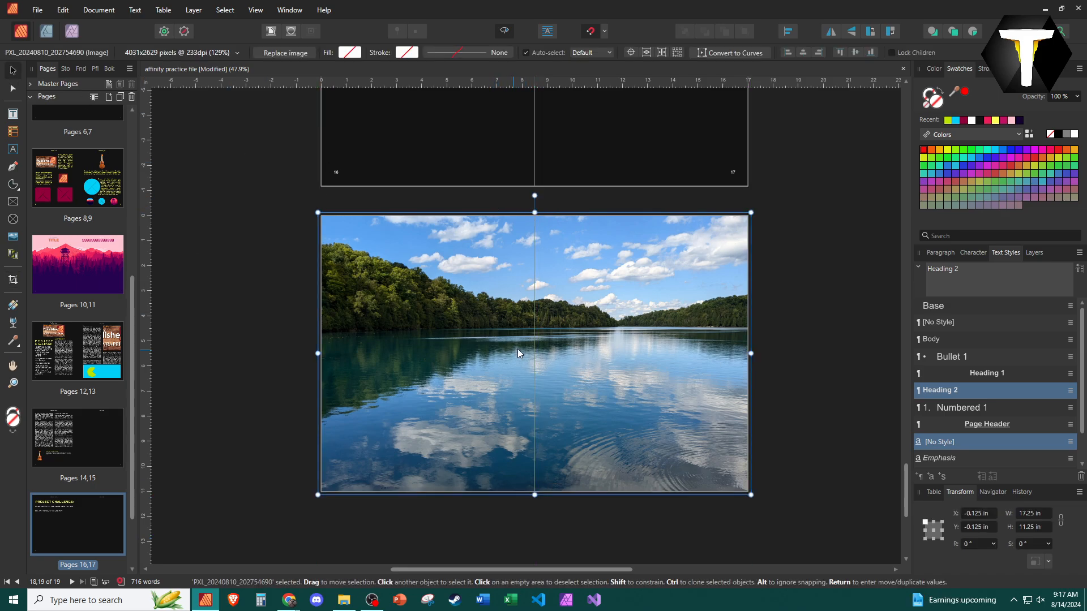
Shift the lake photo upward inside its crop to show less sky and more water, then deselect it.
left_click(13, 280)
left_click_drag(518, 358, 522, 316)
left_click(272, 366)
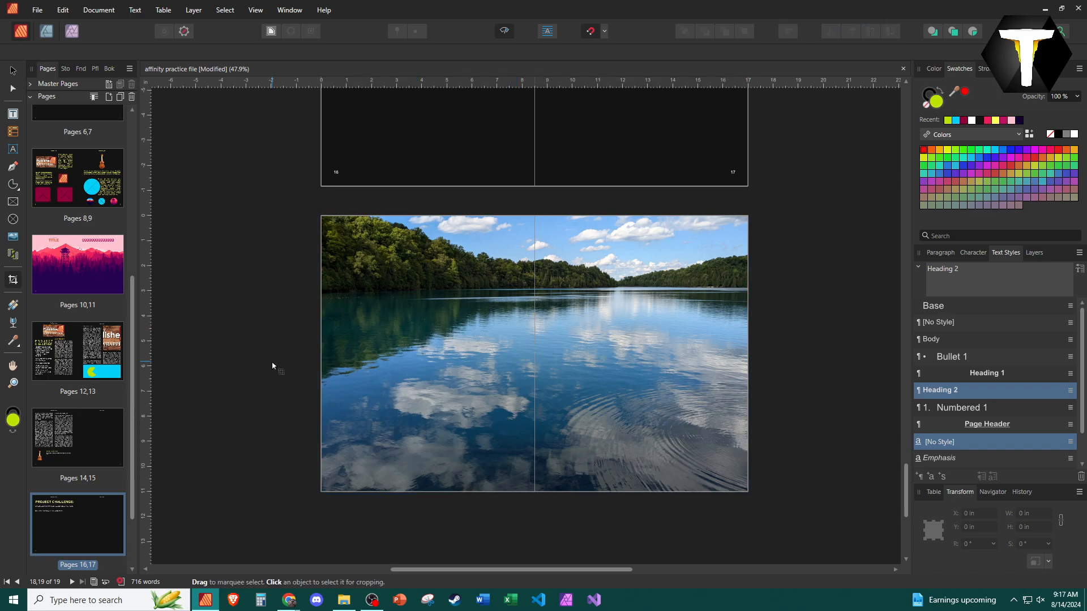
scroll(271, 366, "up", 1)
scroll(416, 384, "right", 2)
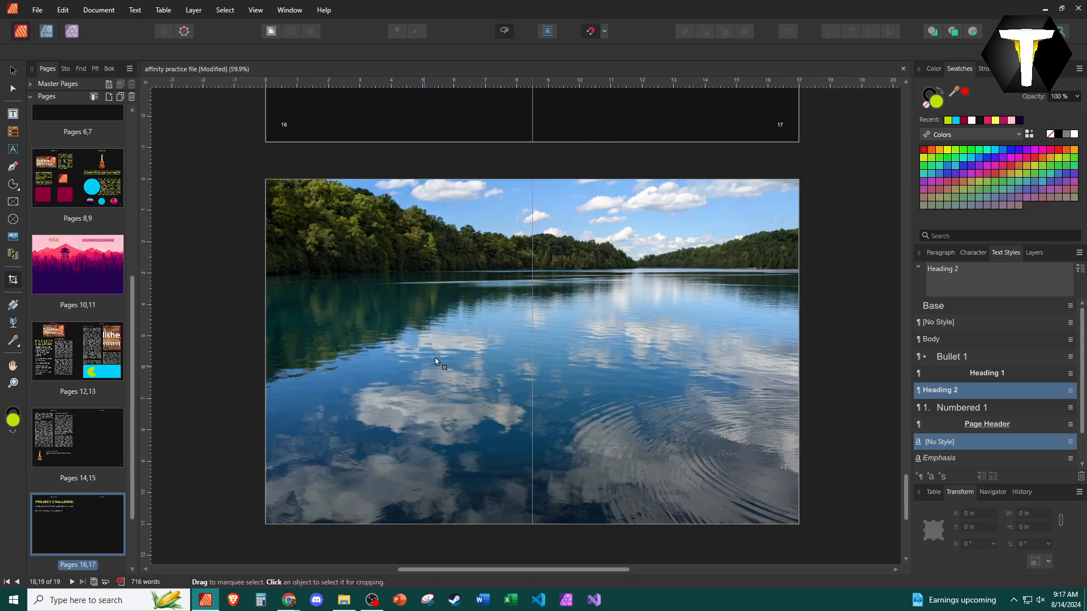
Turn on the pixel grid and leave Preview Mode so bleed and margins show, and enable the baseline grid.
left_click(193, 11)
mouse_move(253, 14)
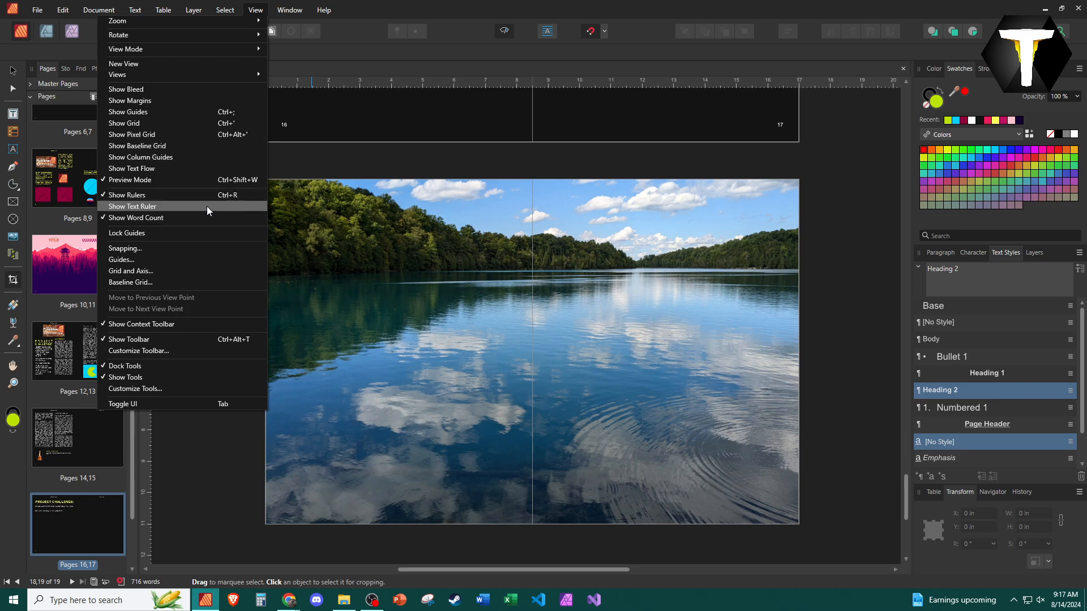
left_click(178, 136)
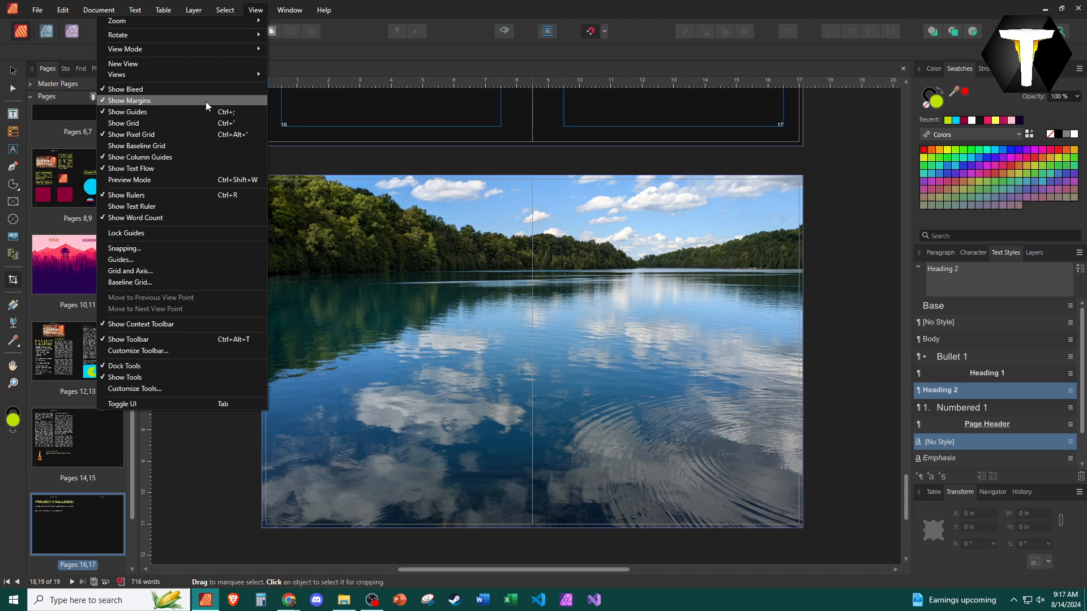
left_click(197, 145)
Select the lake photo and toggle its layer's visibility off and on to inspect the page beneath.
left_click(357, 287)
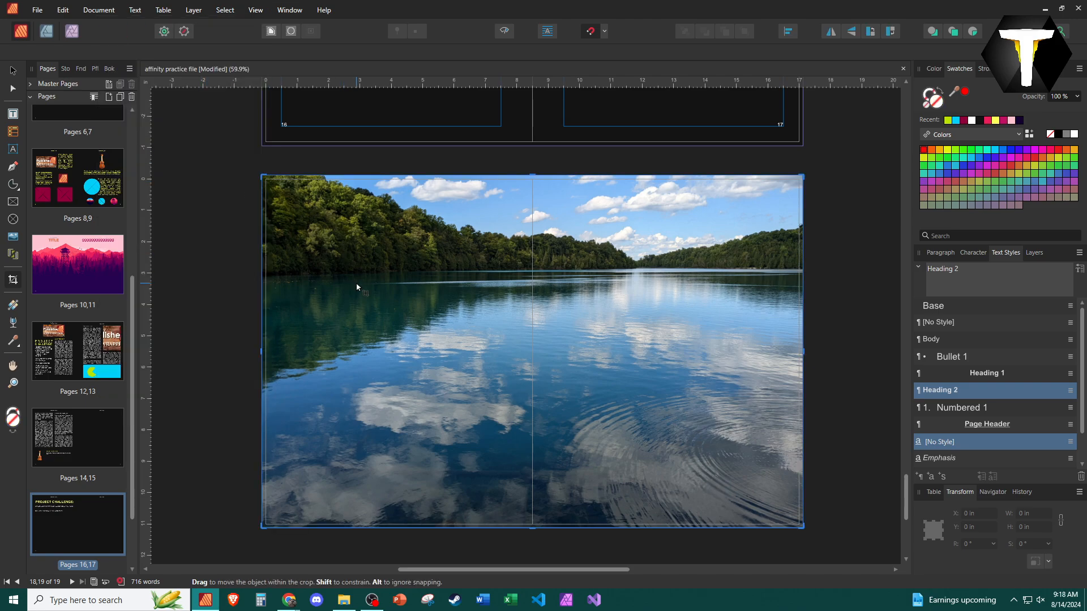
left_click(1036, 252)
left_click(1067, 289)
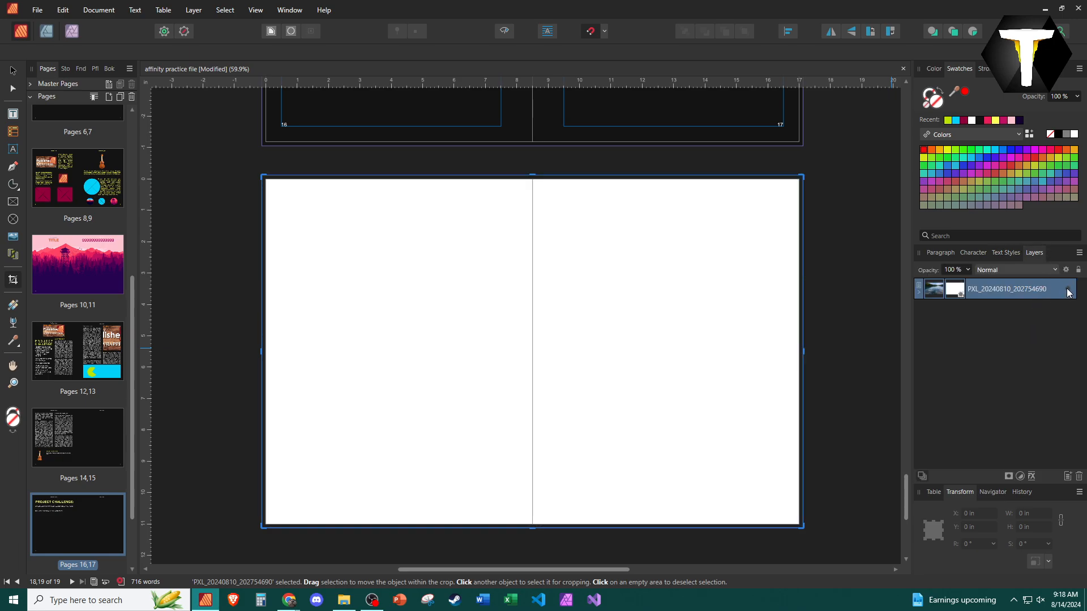
left_click(1067, 290)
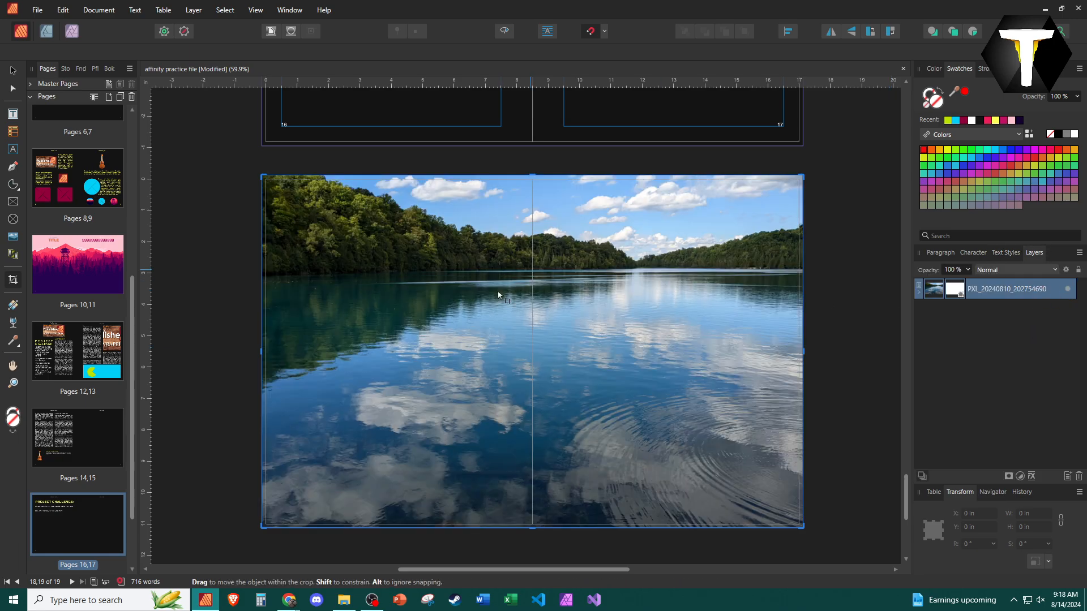
Show the document grid over the spread, turn off the baseline grid, and hide the document grid again.
left_click(265, 15)
left_click(202, 124)
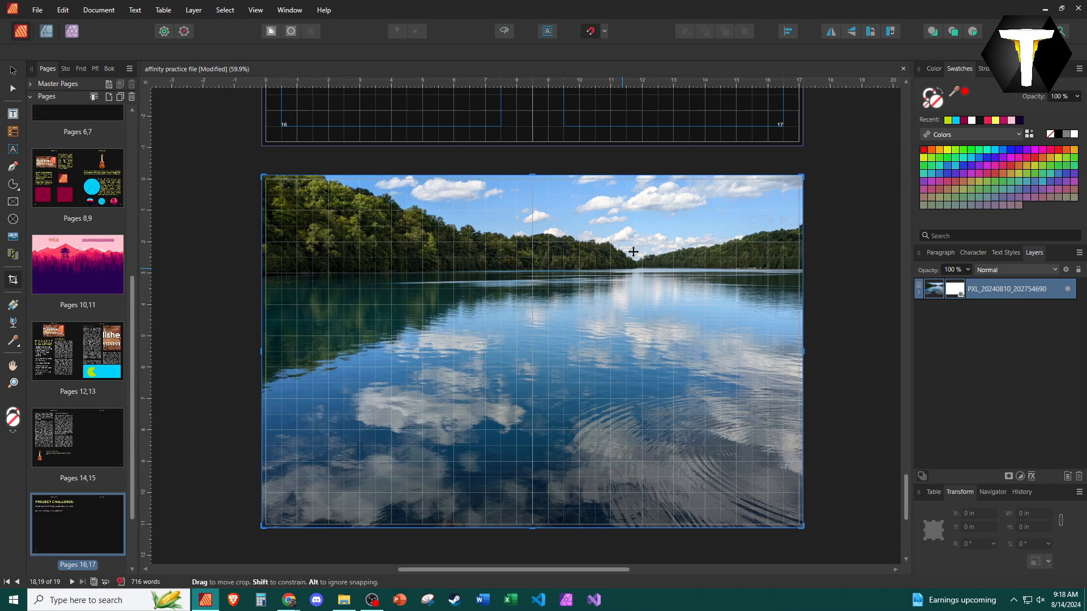
left_click(255, 10)
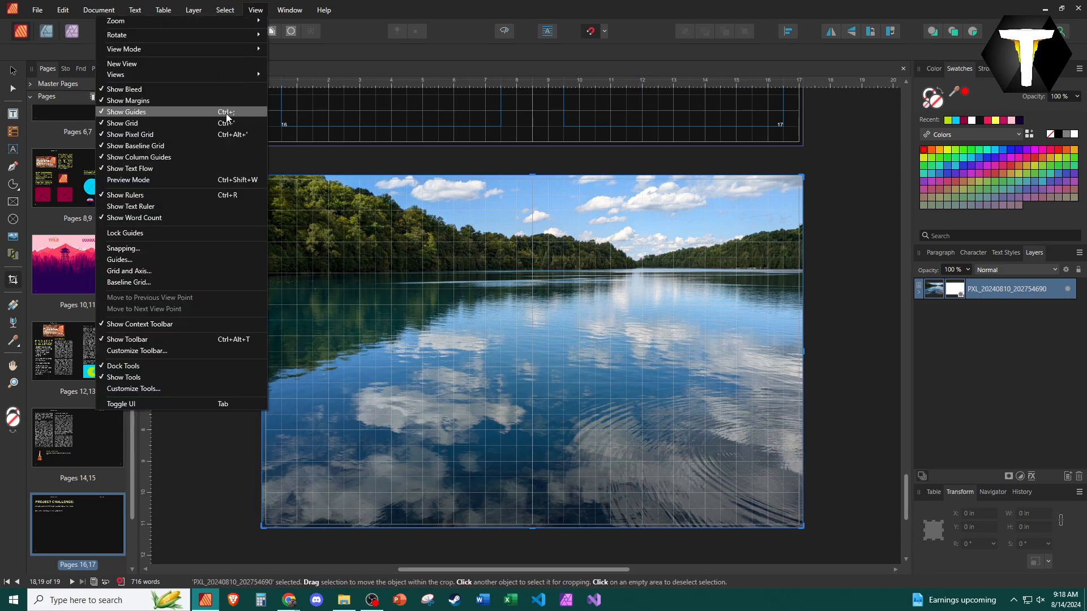
mouse_move(231, 52)
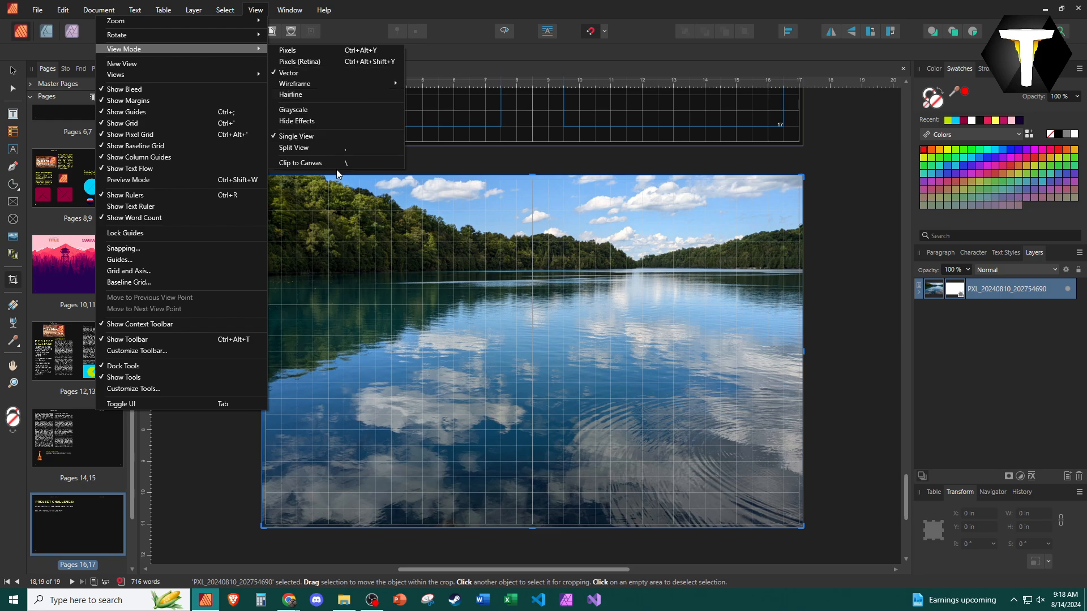
left_click(222, 148)
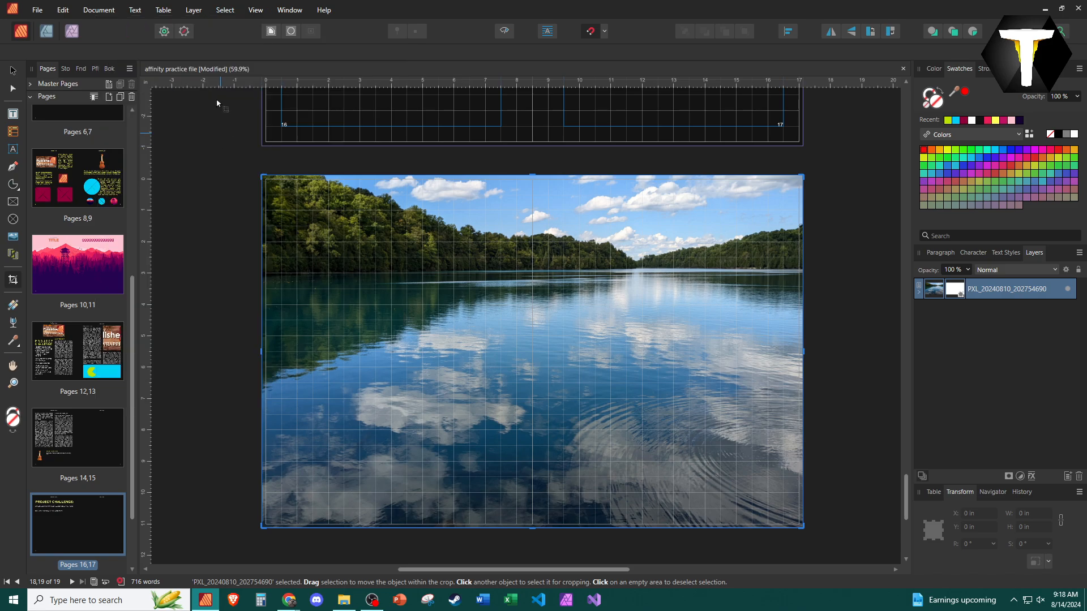
left_click(243, 11)
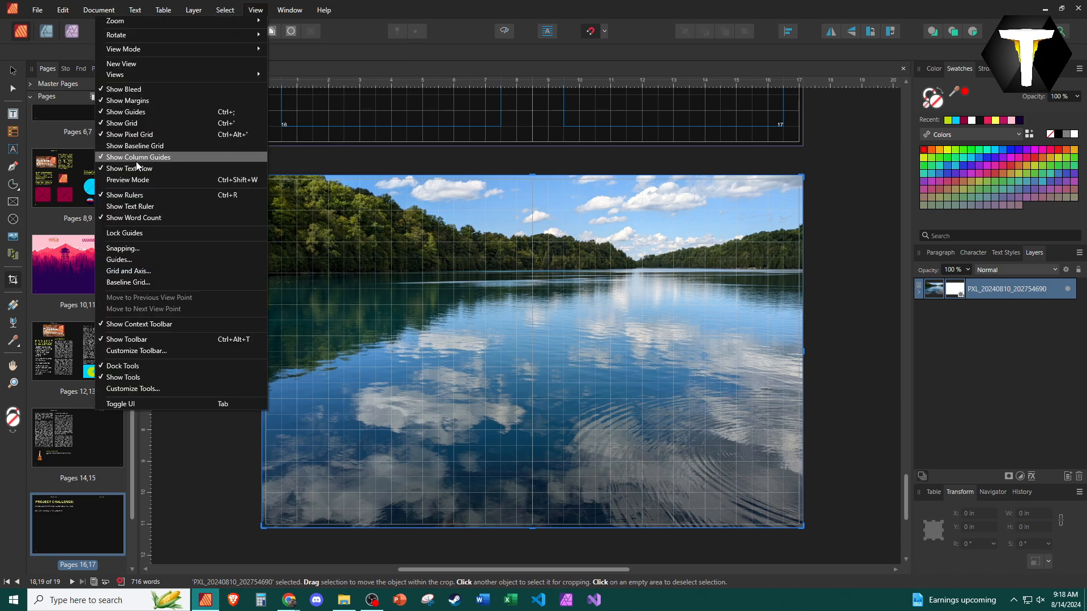
left_click(160, 124)
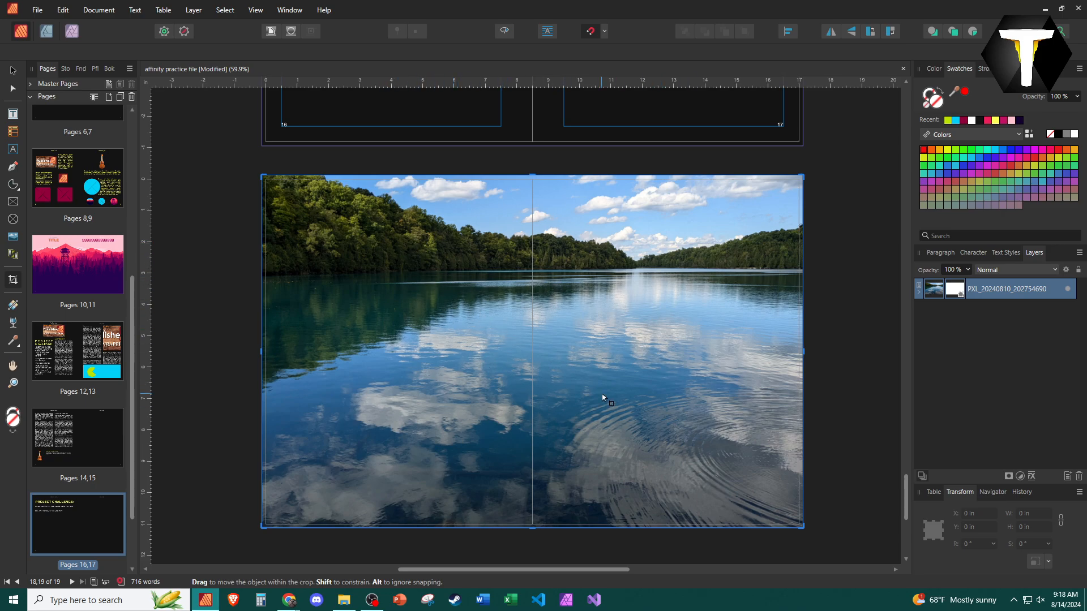
Draw a text frame 17 in wide and about 2.93 in high across the top of the spread and enter GREEN LAKES.
left_click(14, 112)
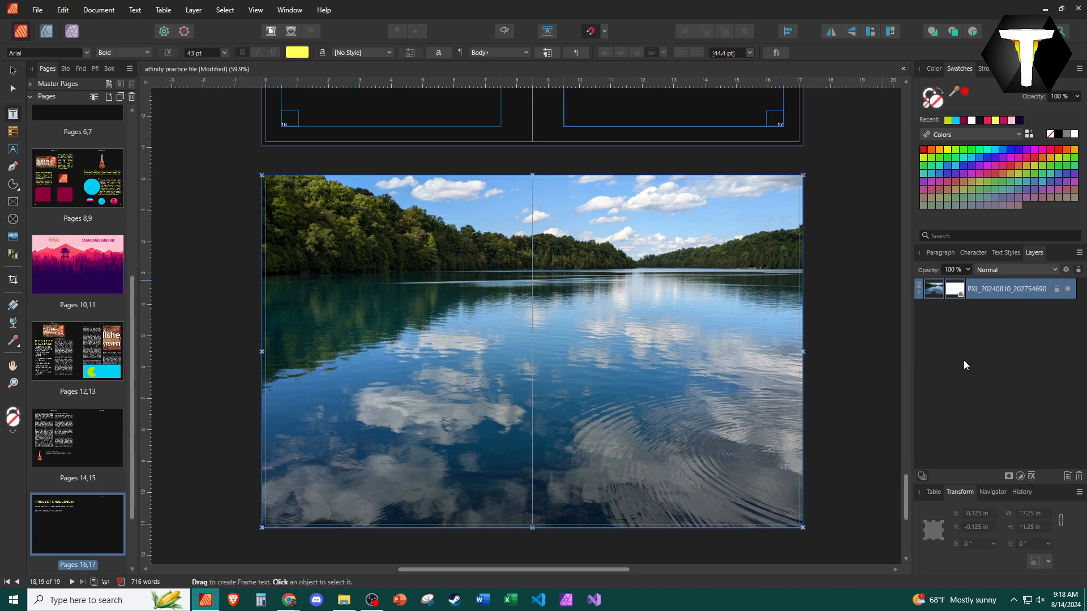
left_click_drag(266, 179, 798, 248)
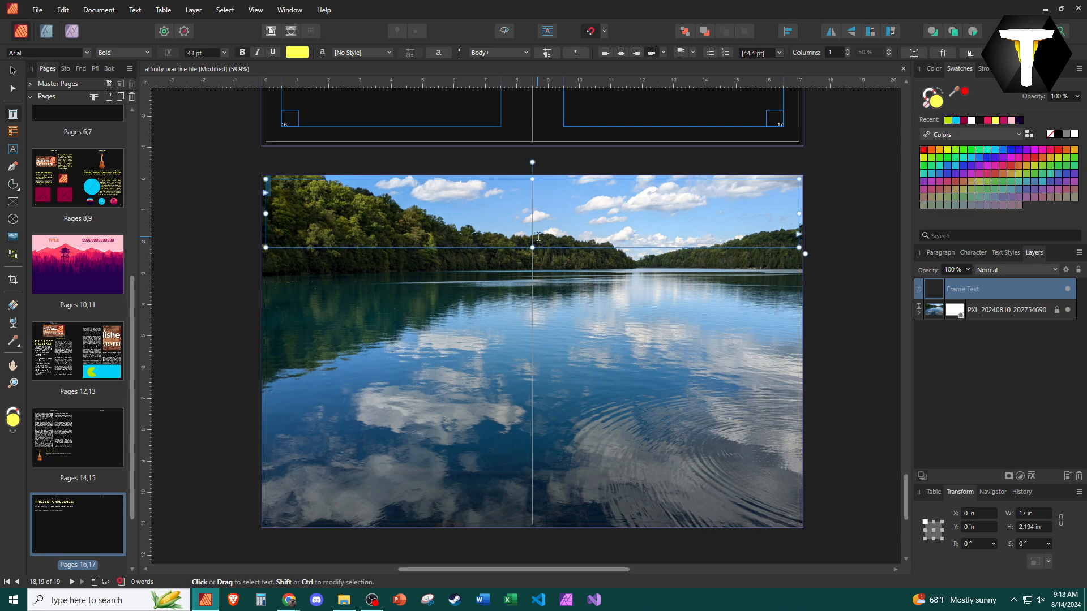
left_click_drag(532, 248, 532, 271)
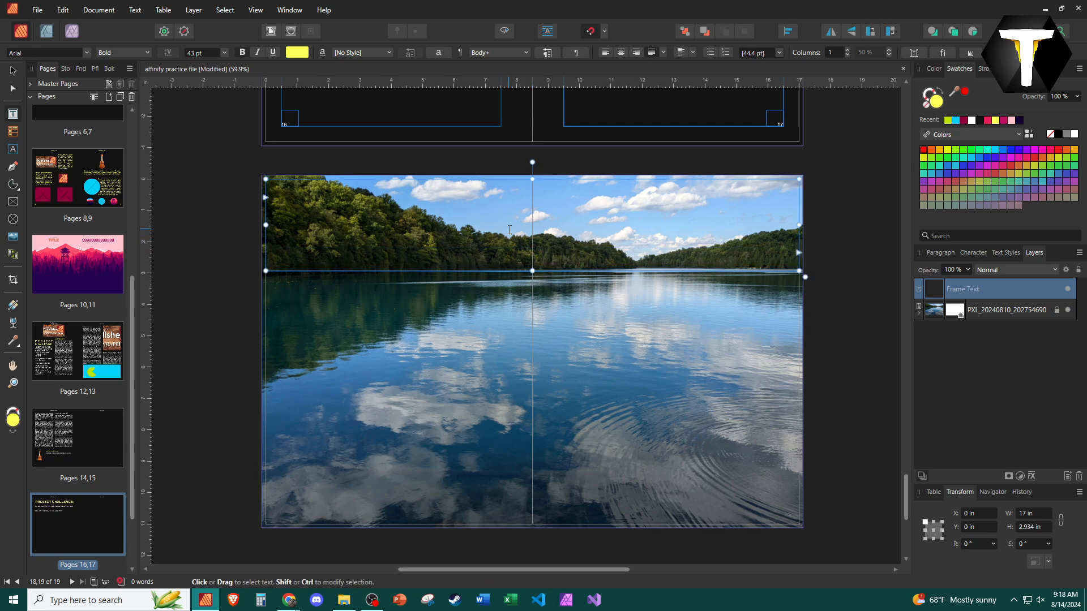
type("GREEN")
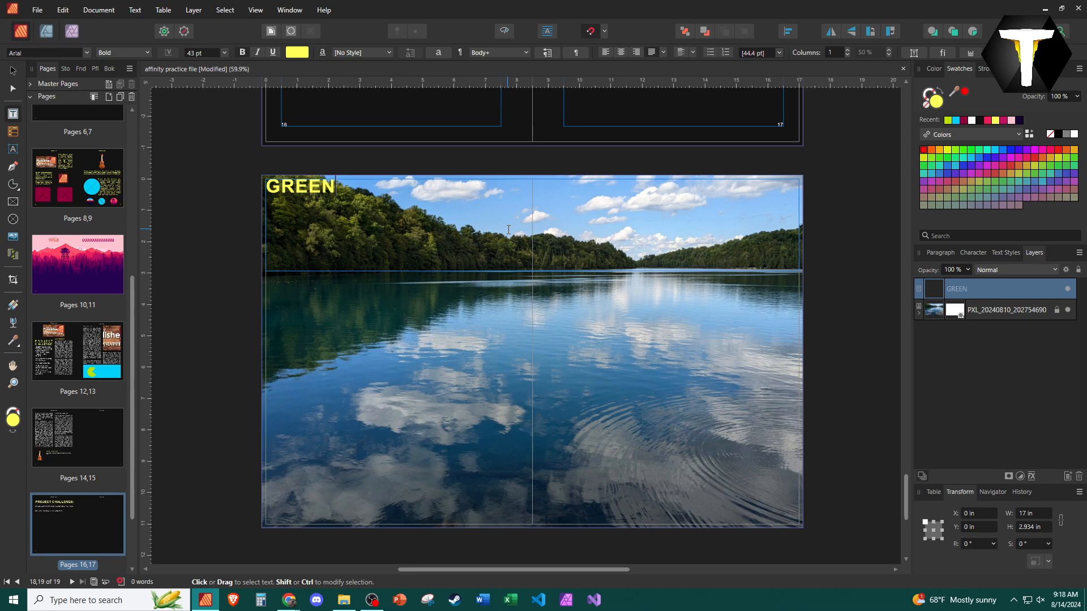
type(" LAKES")
Recolor the whole GREEN LAKES title white and set its font size to 150 pt.
key("ctrl+a")
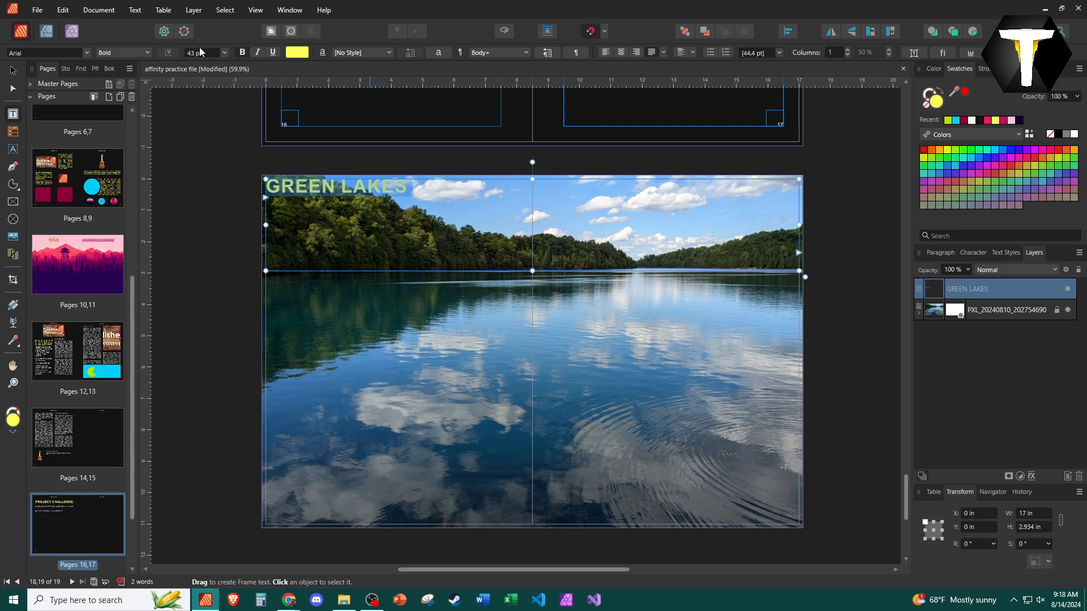
left_click(295, 53)
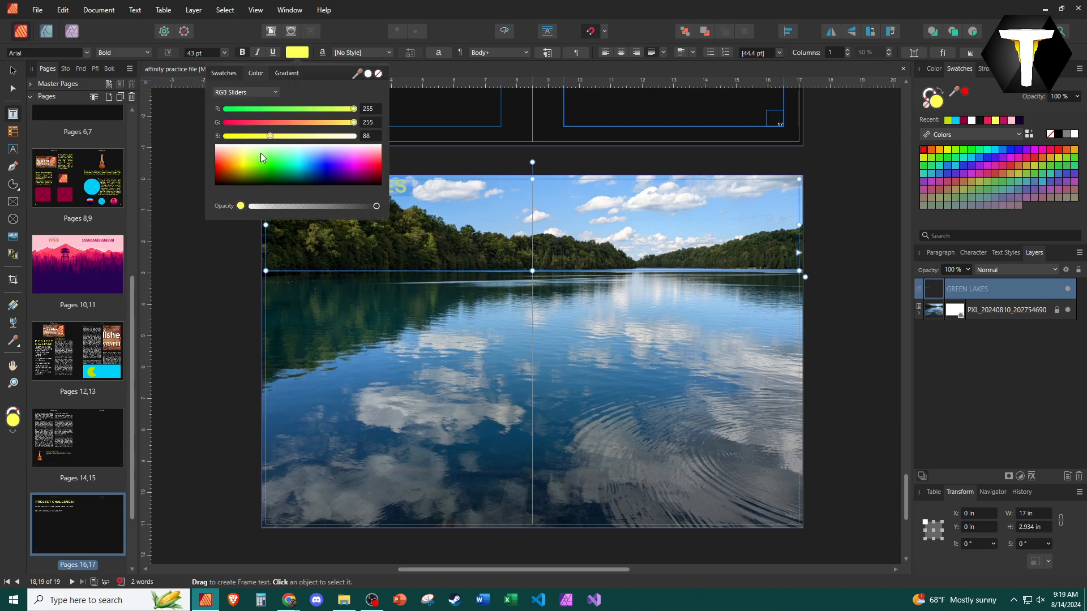
left_click_drag(261, 153, 262, 146)
left_click(208, 53)
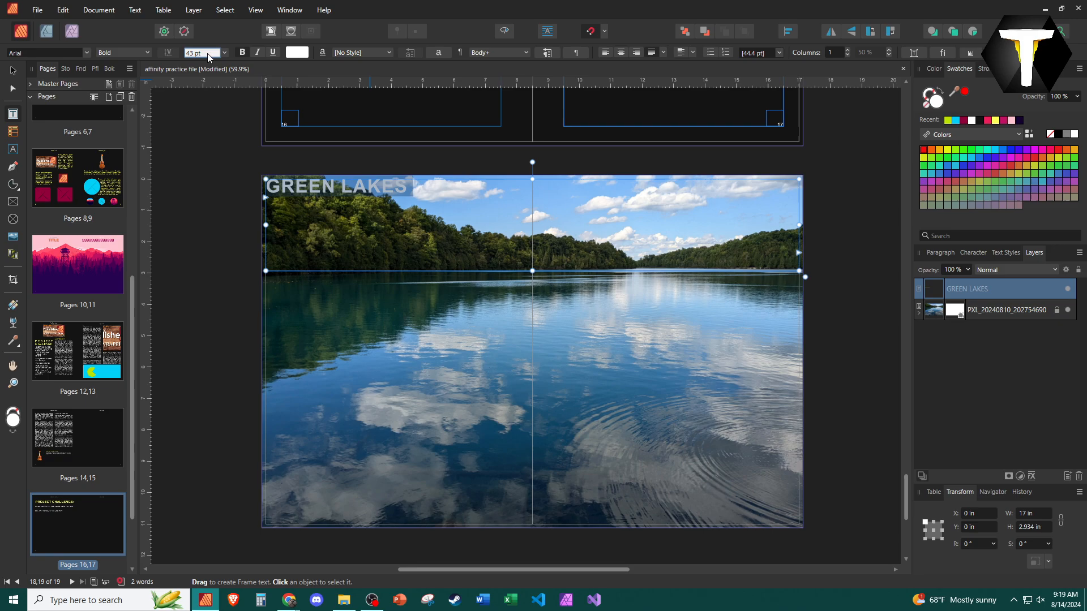
type("150")
key("Return")
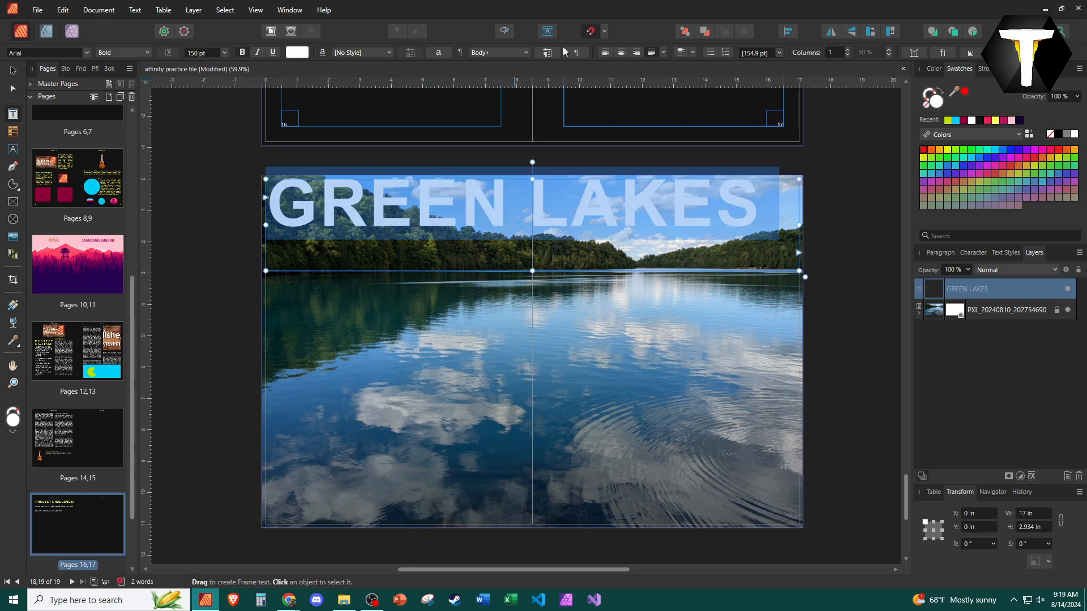
Center the GREEN LAKES title horizontally and vertically within its text frame.
left_click(621, 53)
left_click(680, 52)
left_click(737, 232)
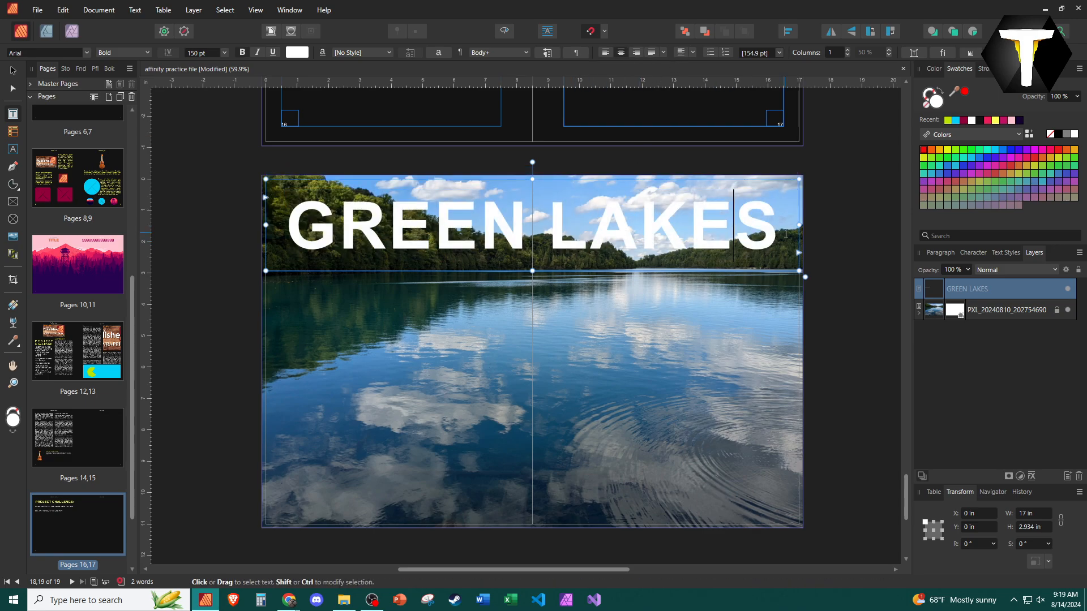
left_click_drag(782, 233, 283, 241)
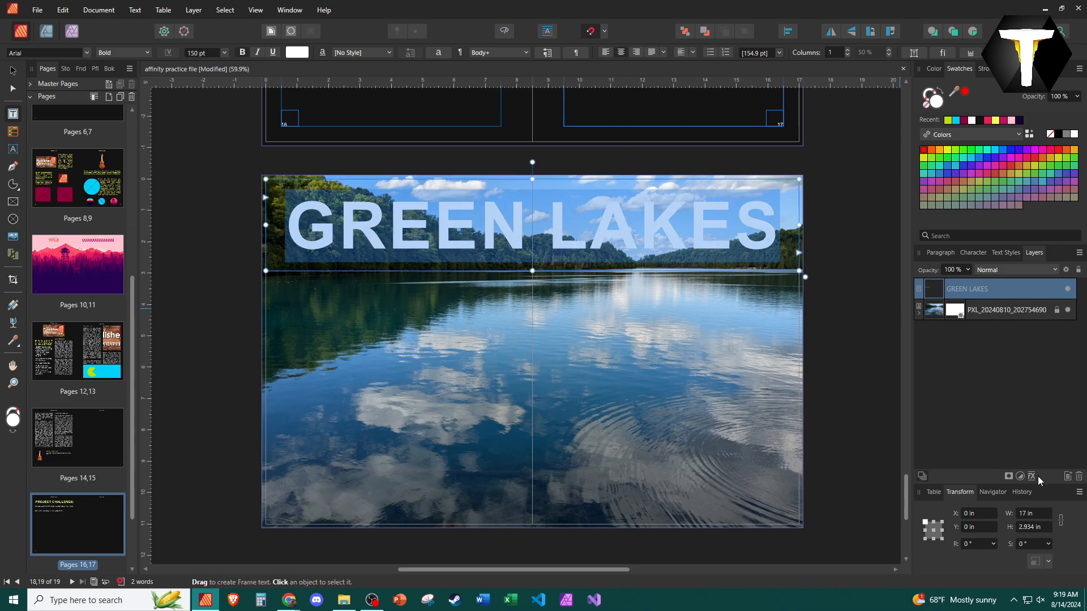
left_click(617, 269)
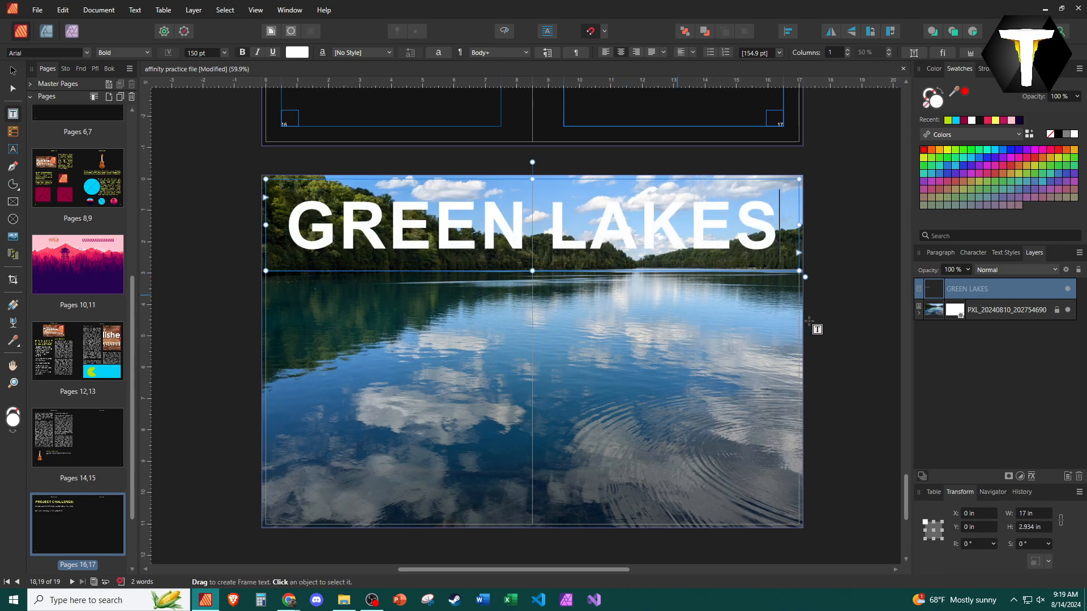
Open the layer effects for the GREEN LAKES text layer and place the dialog clear of the title.
left_click(1031, 476)
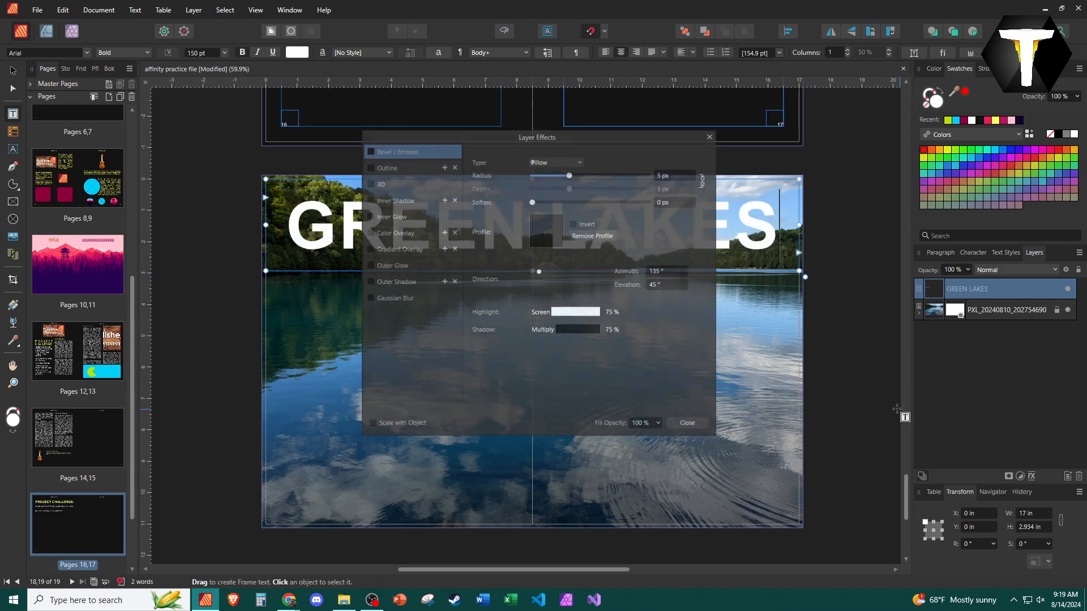
left_click_drag(478, 141, 686, 84)
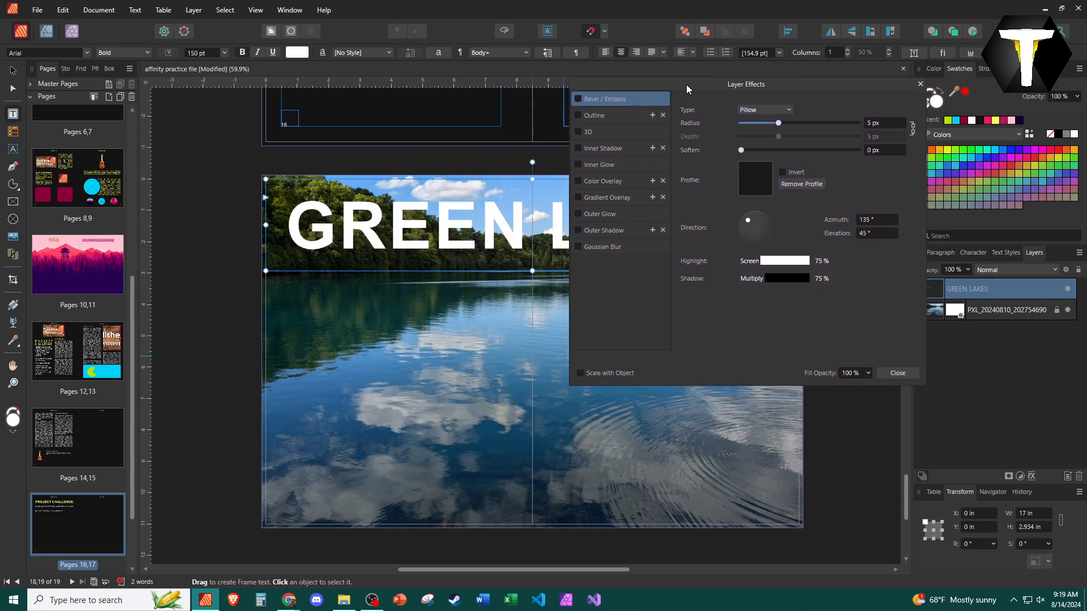
left_click(1004, 311)
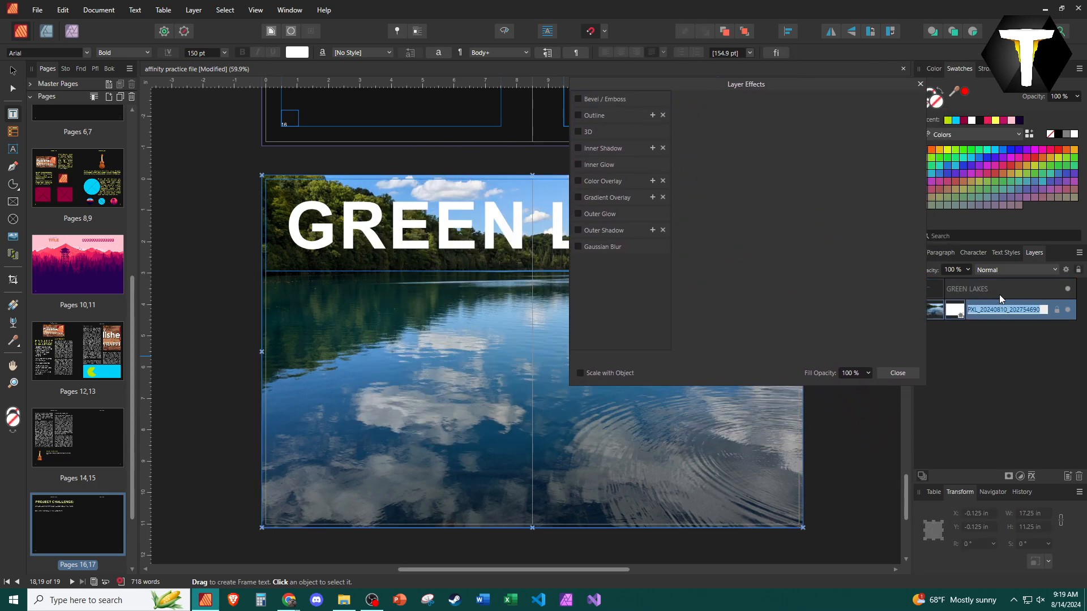
left_click(1001, 285)
left_click(997, 307)
left_click(1004, 287)
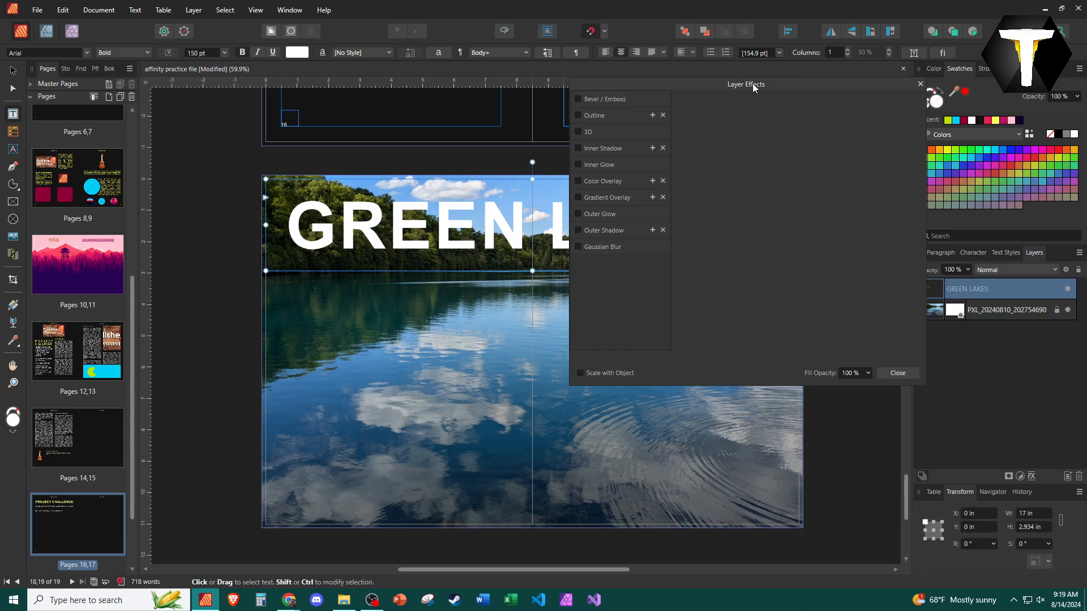
left_click_drag(752, 84, 841, 261)
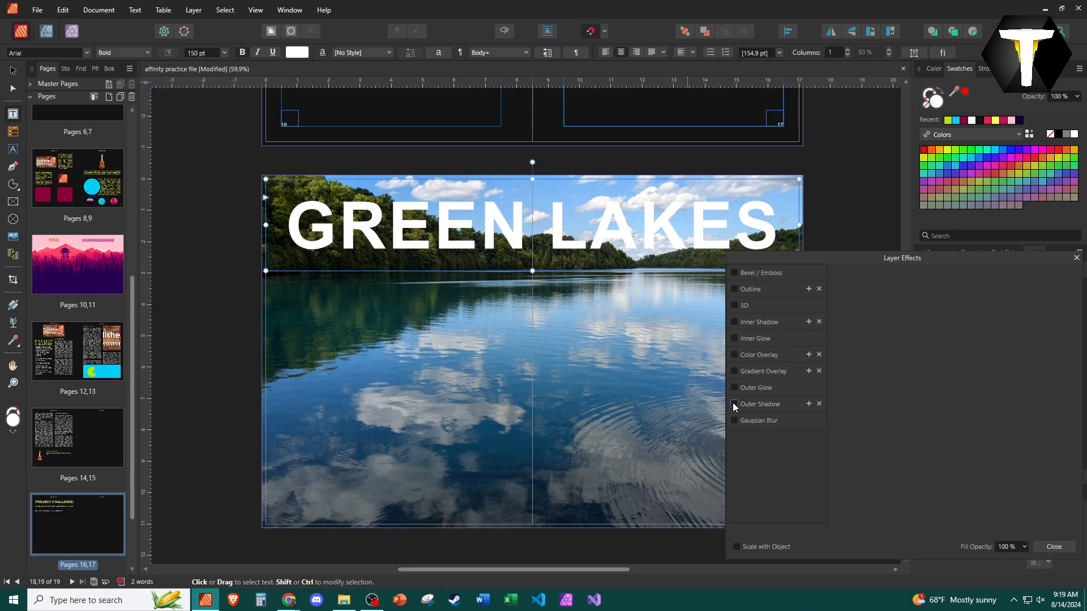
Add an outer shadow to the title with 29% opacity, 100 px radius, 7.8 px offset and 50% intensity.
left_click(752, 404)
left_click_drag(898, 310, 981, 312)
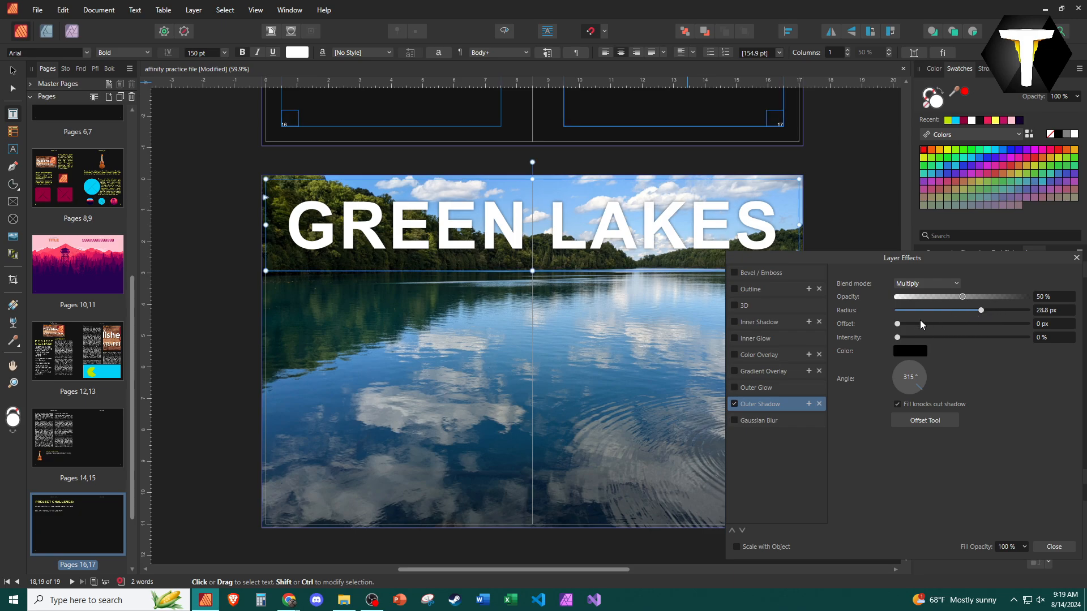
left_click_drag(897, 338, 962, 337)
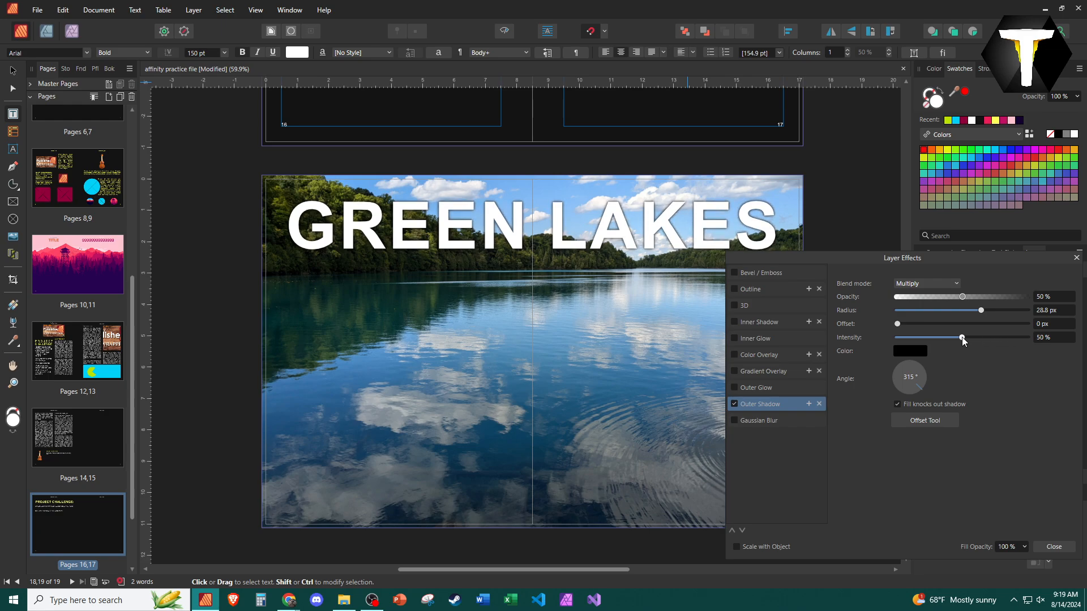
left_click_drag(899, 325, 929, 326)
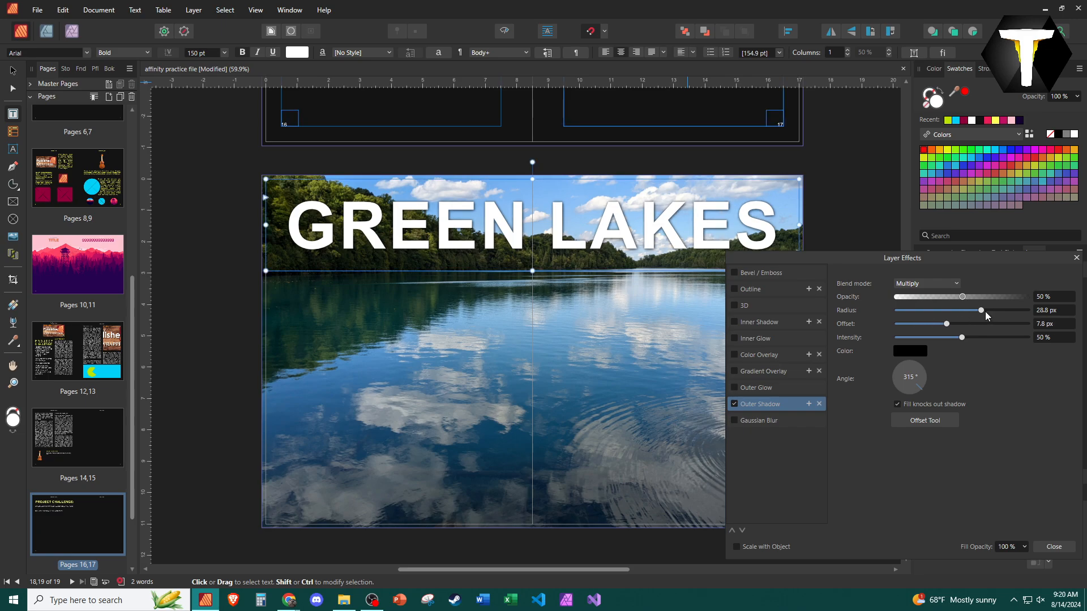
left_click_drag(985, 312, 1032, 310)
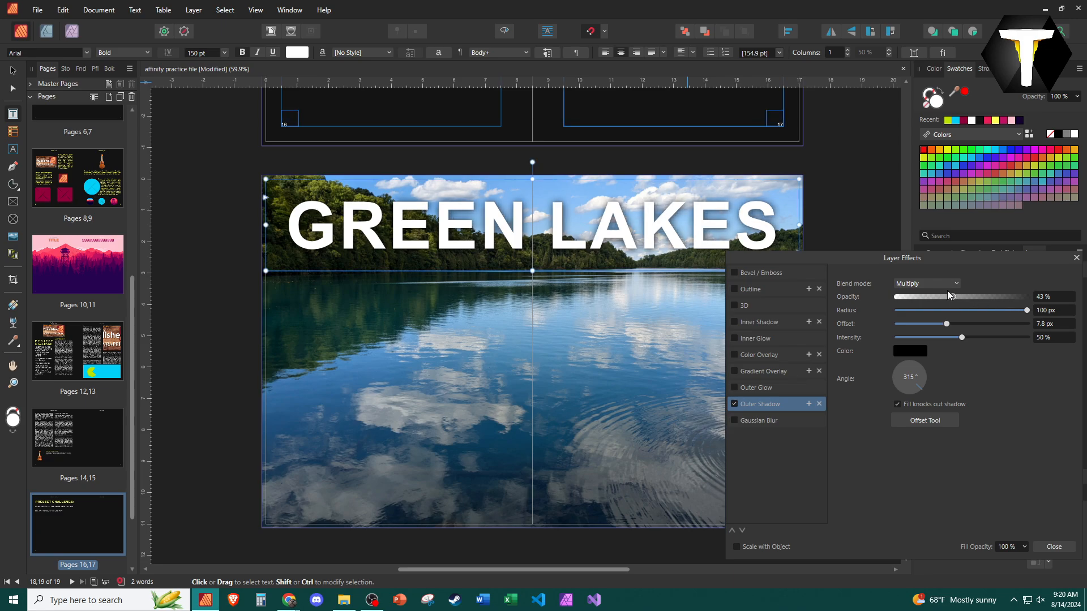
left_click_drag(953, 297, 935, 301)
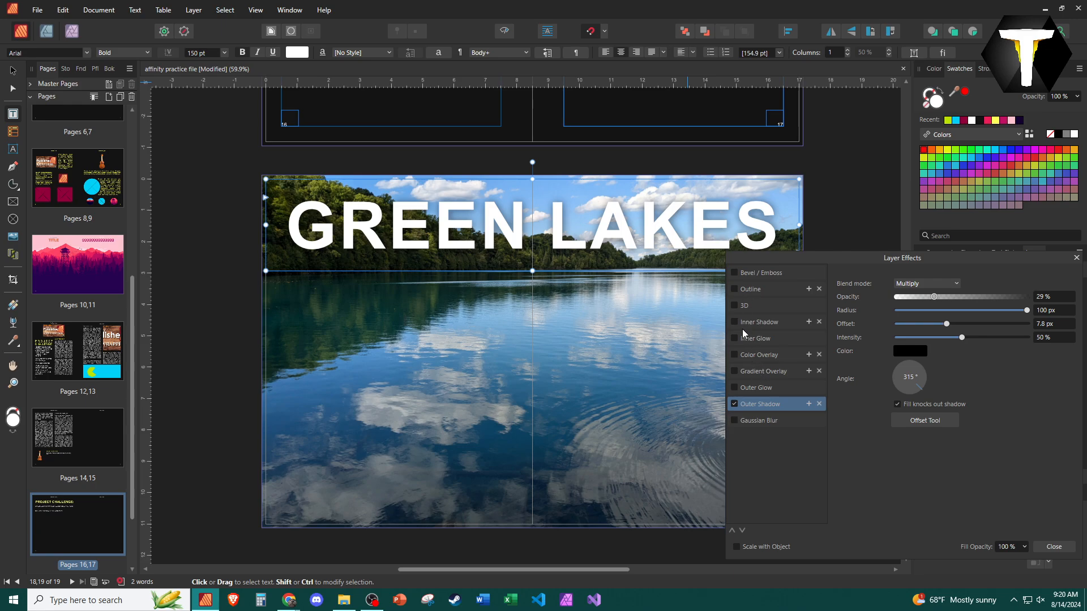
Enable the title's outline effect with a 0 px radius and close the layer effects.
left_click(758, 289)
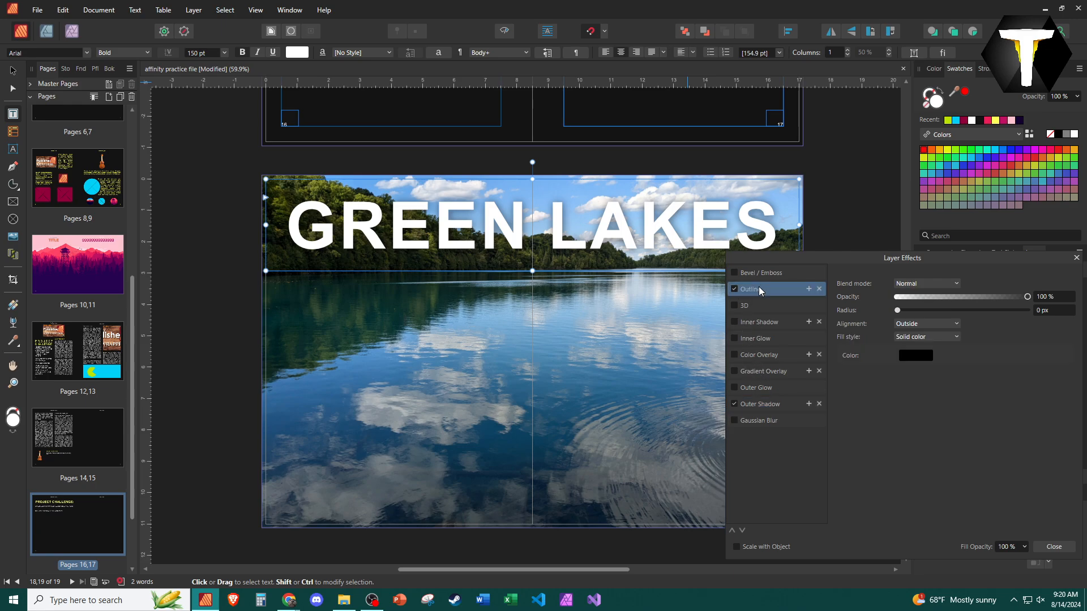
left_click_drag(907, 308, 881, 308)
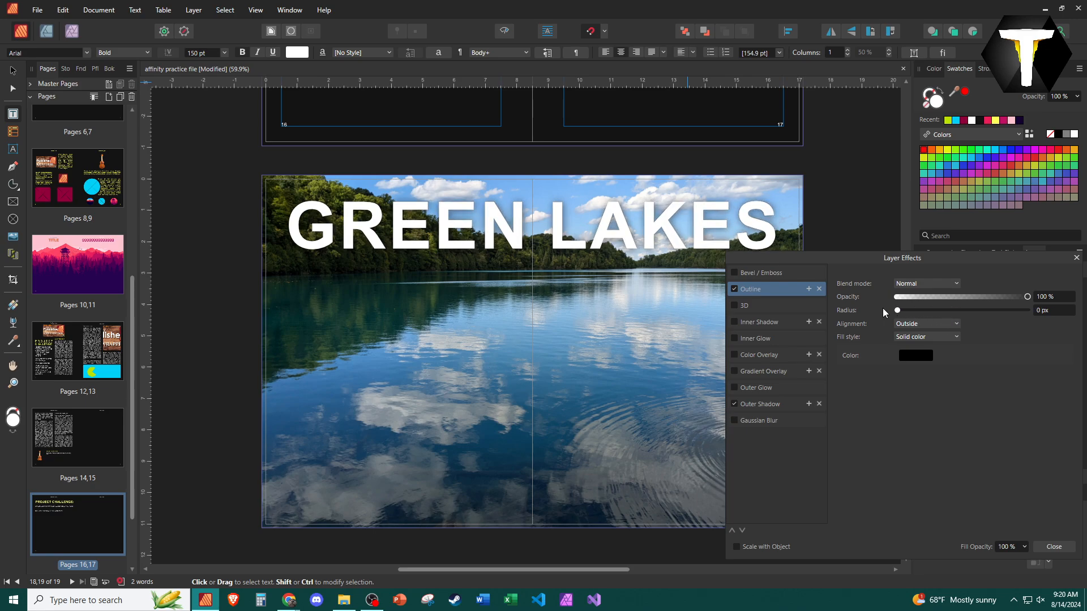
left_click(1076, 259)
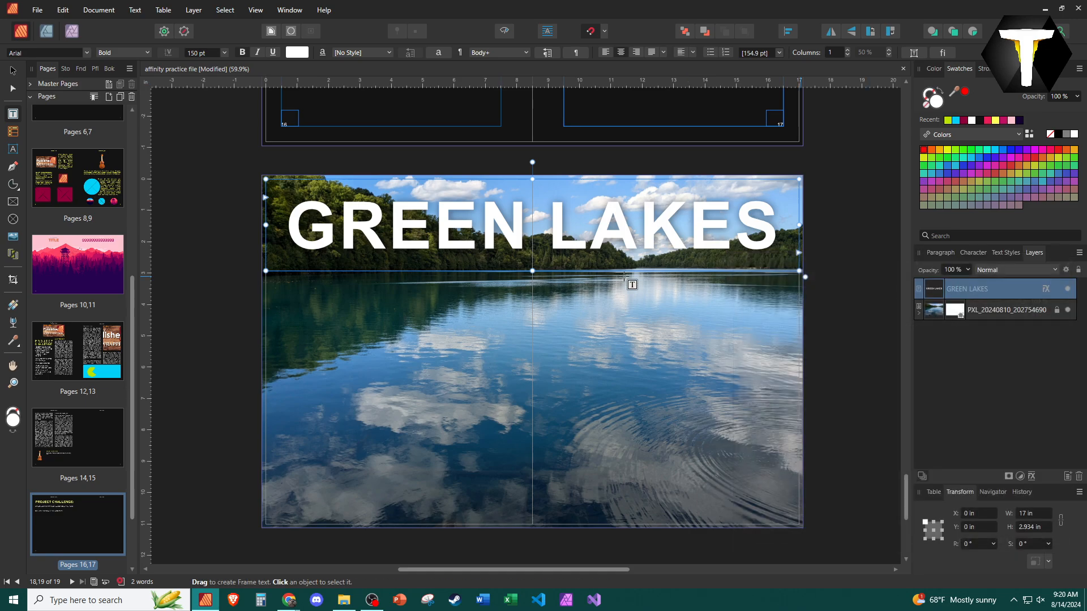
Draw a text frame about 7.2 in high on the left page below the title and narrow it to about 4.53 in.
left_click(191, 313)
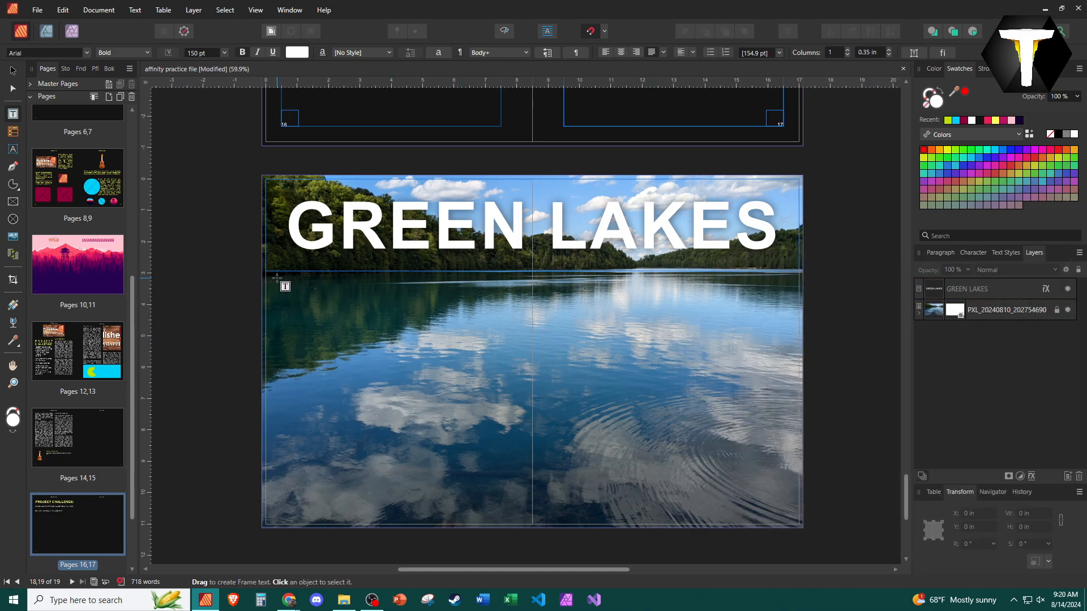
left_click_drag(278, 282, 509, 508)
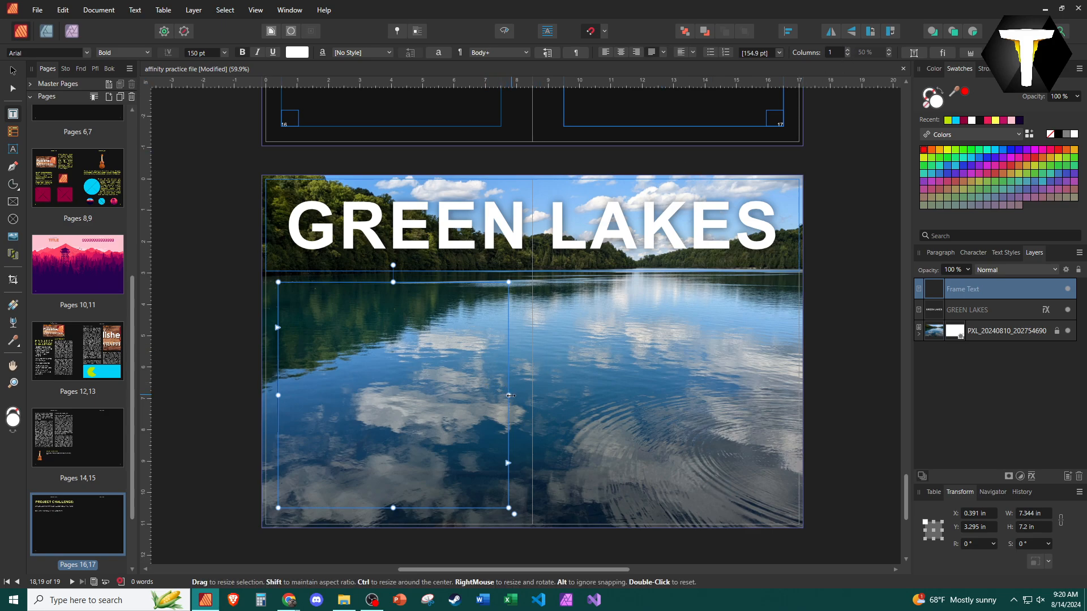
left_click_drag(509, 392, 419, 393)
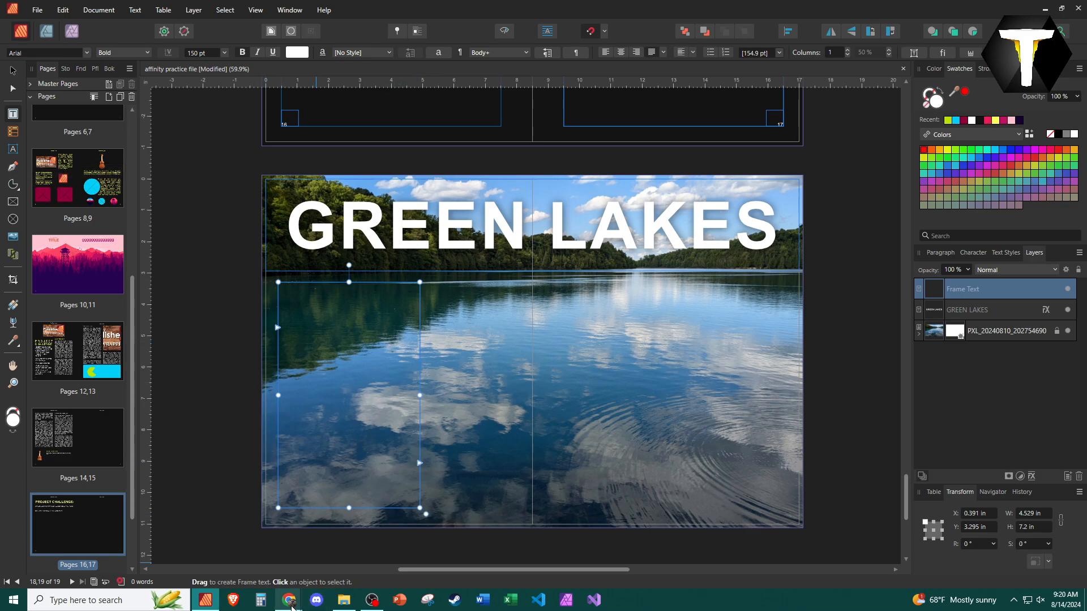
Start a new paragraph style based on Heading 2 and set its font family to Brush Script MT.
mouse_move(288, 600)
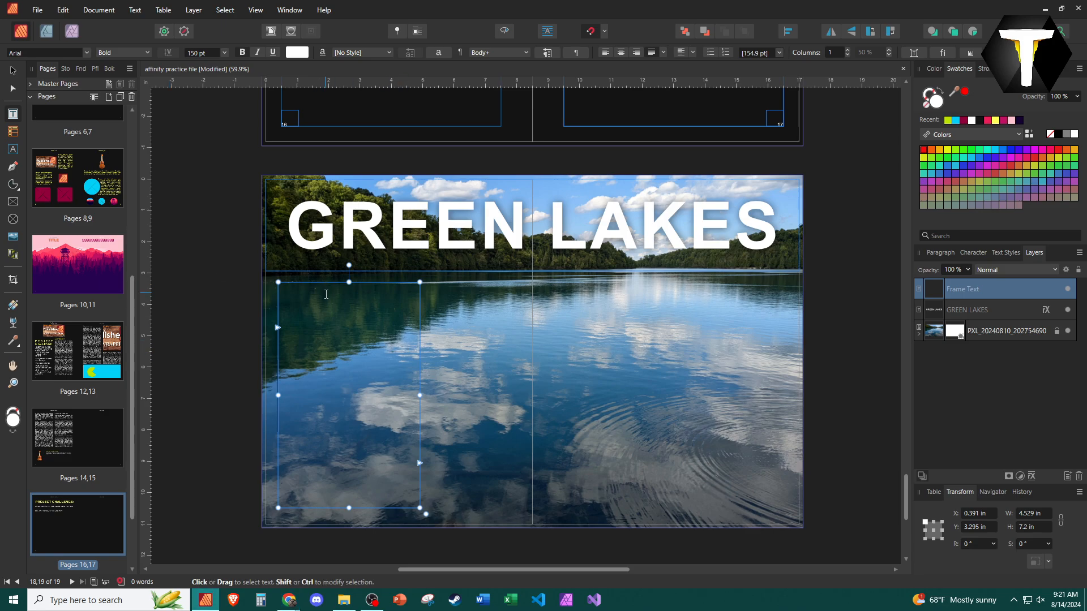
left_click(1005, 252)
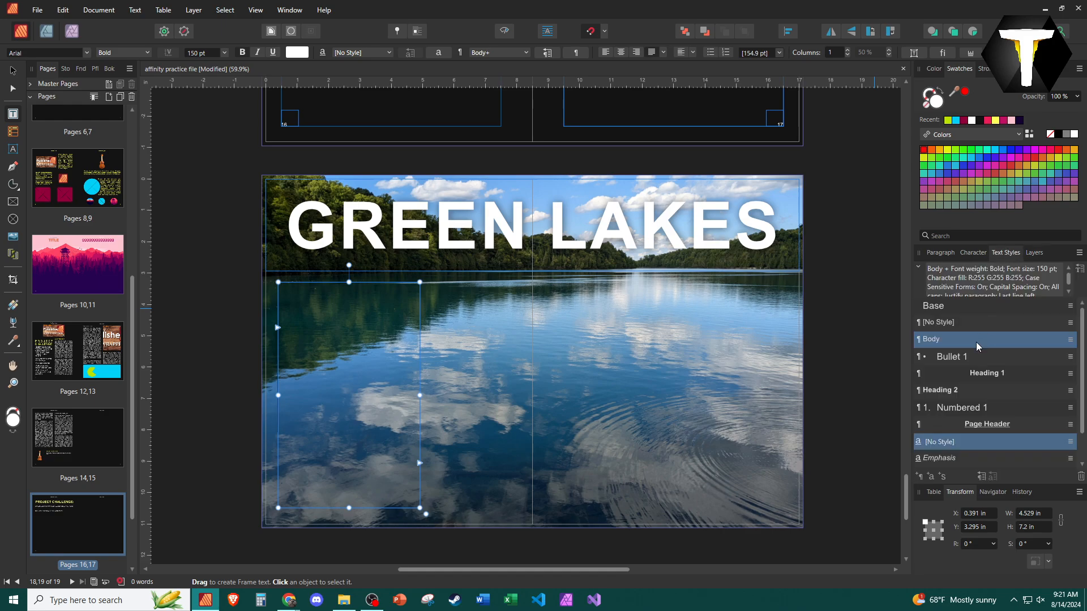
right_click(961, 390)
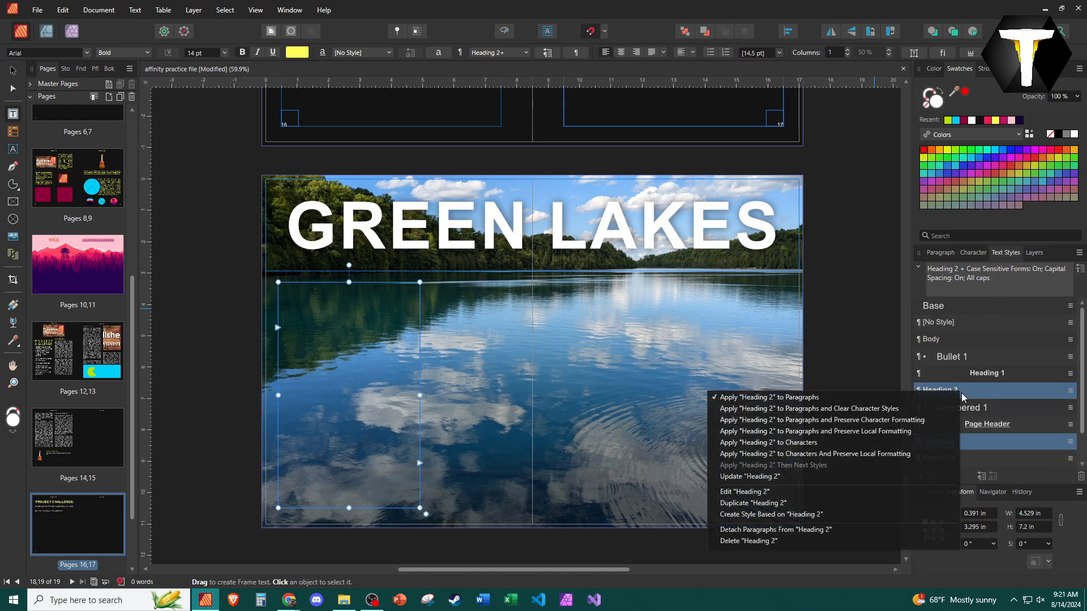
left_click(770, 516)
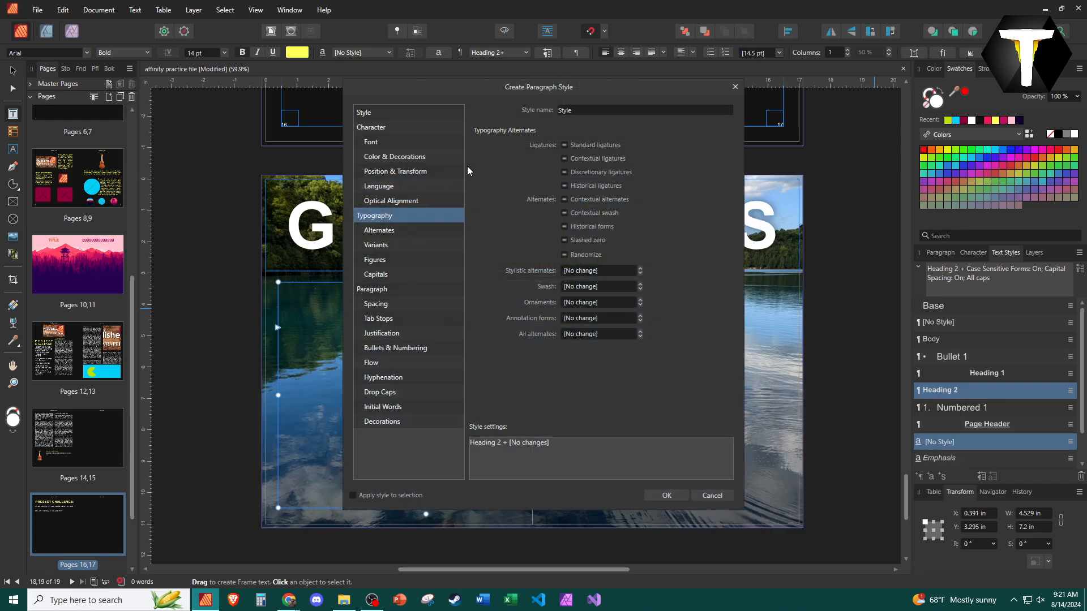
left_click(369, 141)
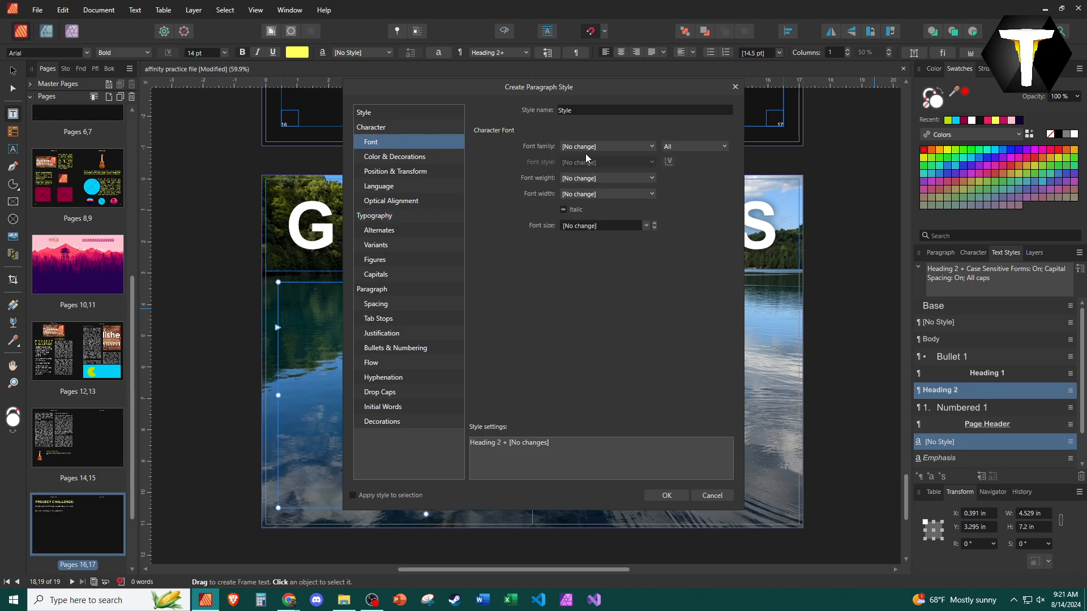
left_click(622, 149)
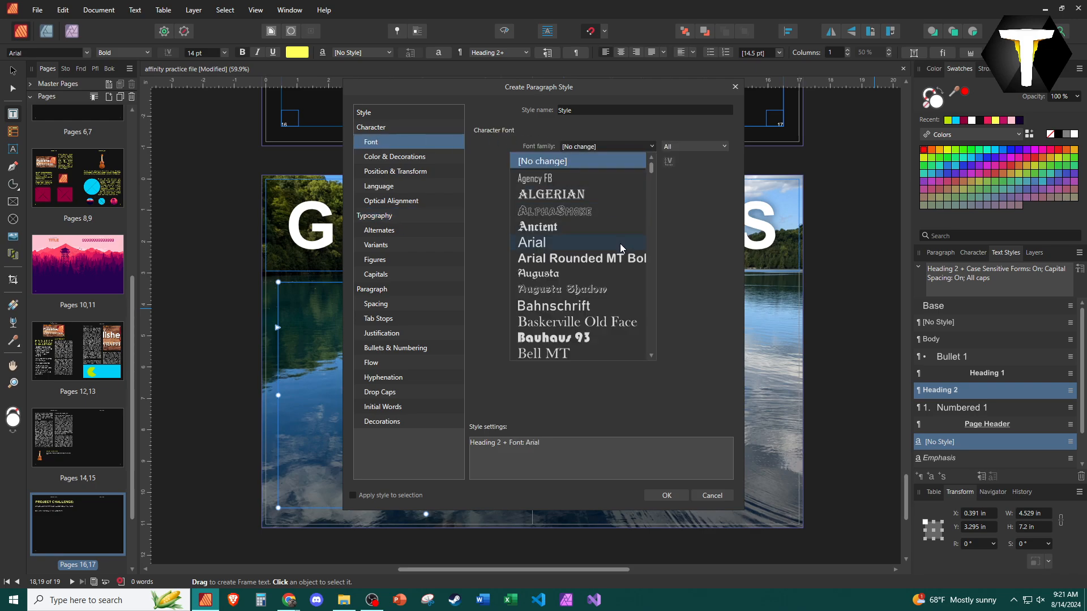
scroll(620, 245, "down", 3)
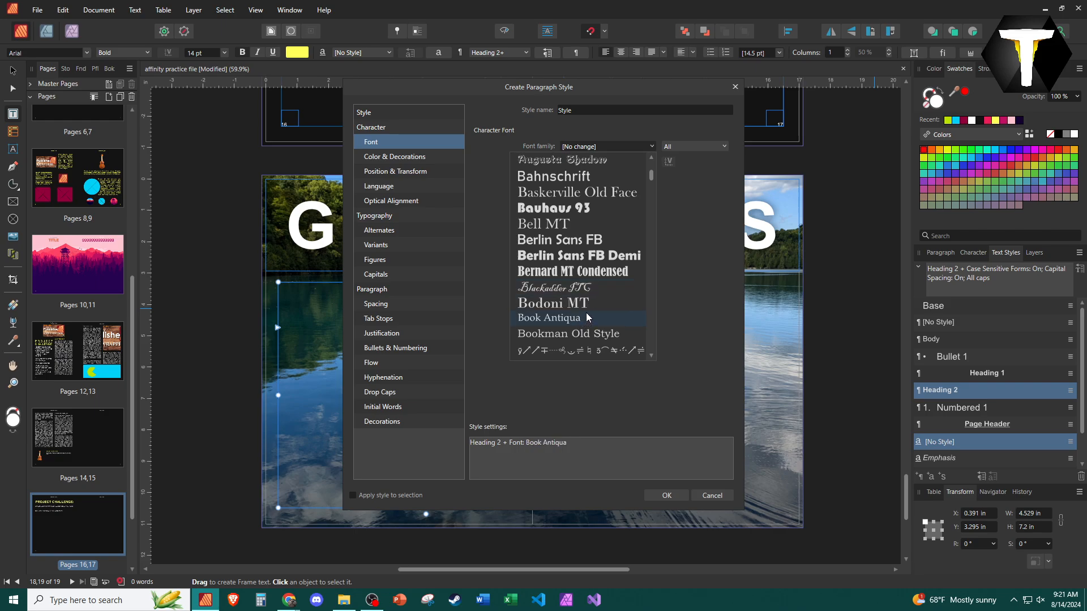
scroll(588, 300, "down", 3)
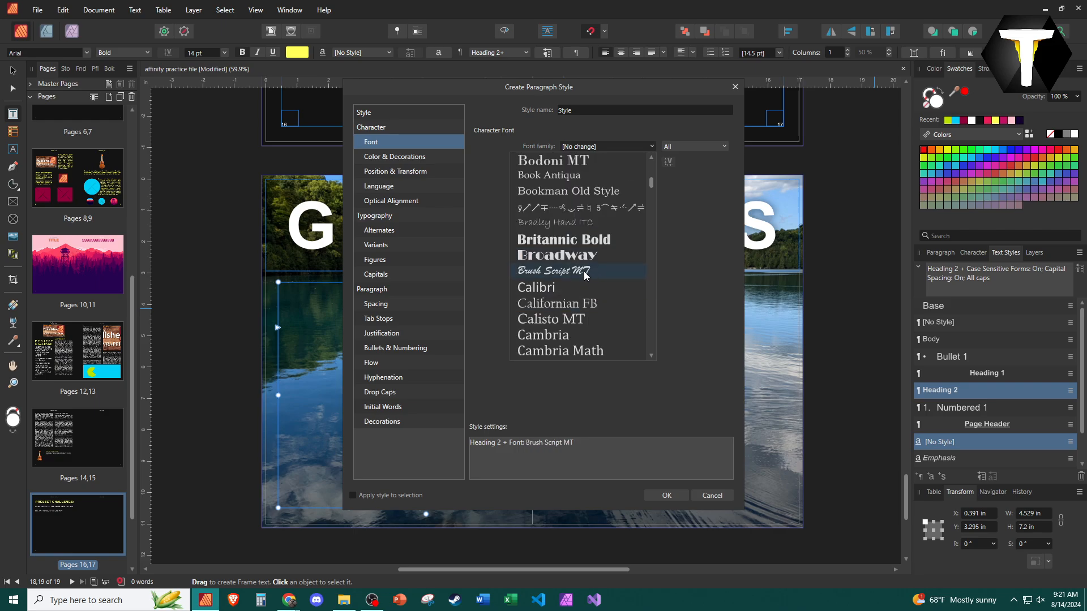
left_click(595, 271)
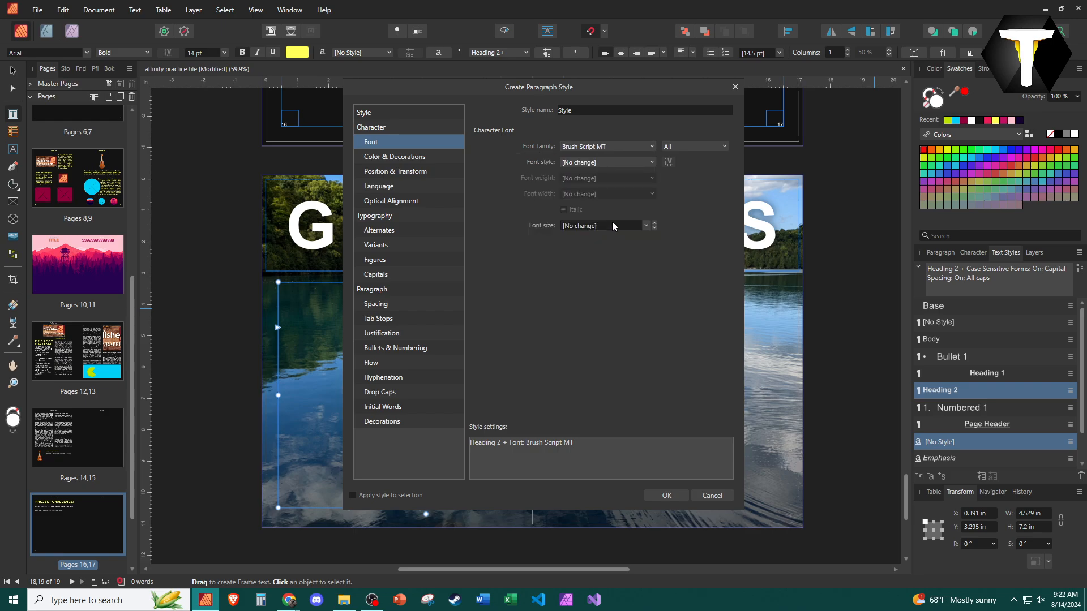
Set the new paragraph style's text fill to white and create the style.
left_click(396, 157)
left_click(570, 148)
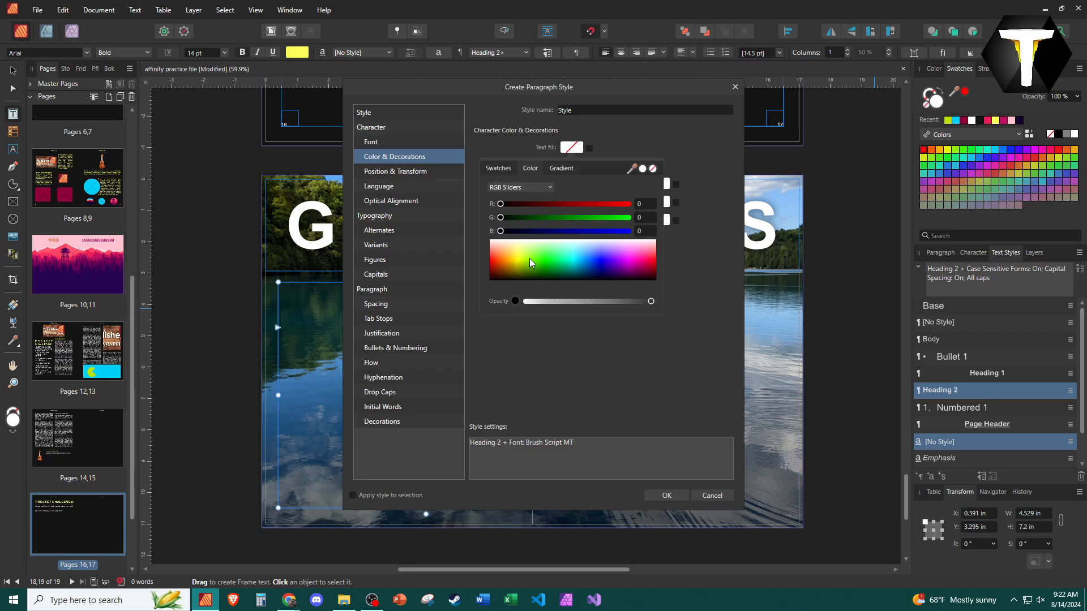
left_click_drag(529, 258, 650, 238)
left_click(606, 375)
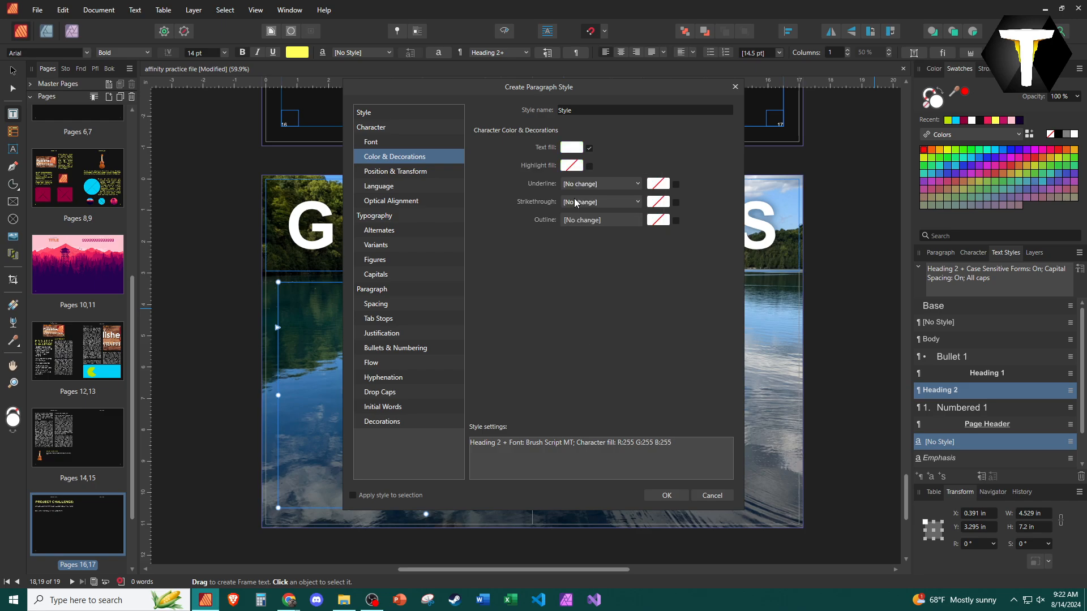
left_click(665, 496)
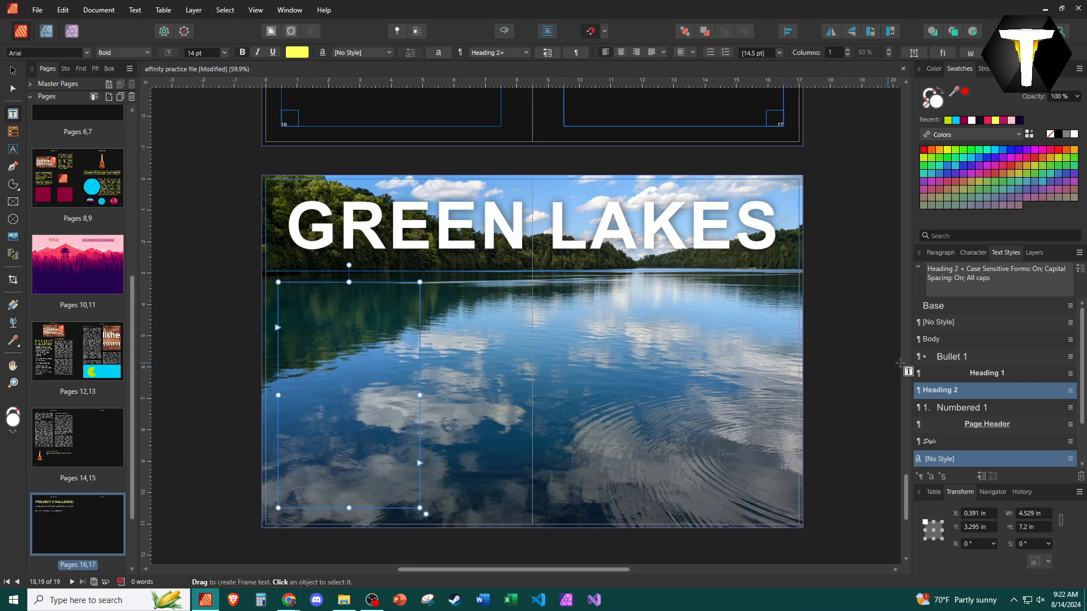
right_click(942, 393)
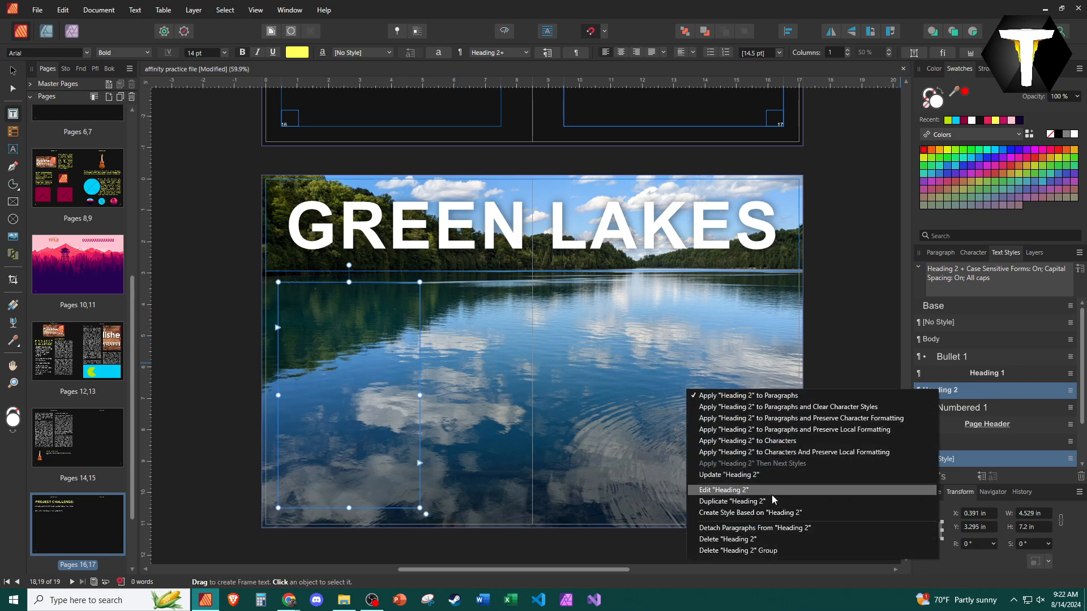
left_click(724, 490)
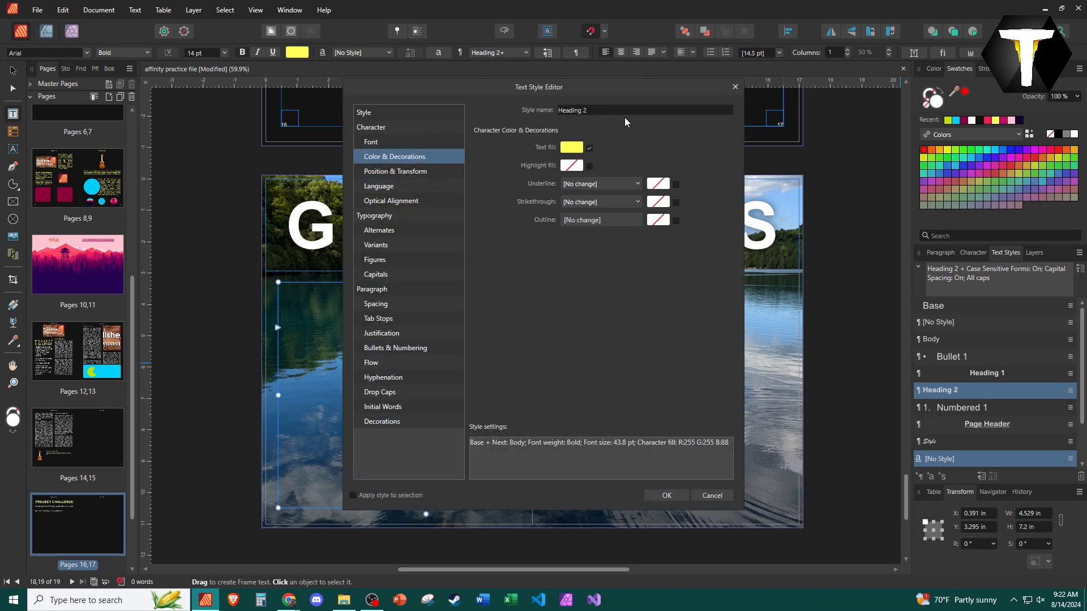
left_click(626, 110)
type("Visit Heading")
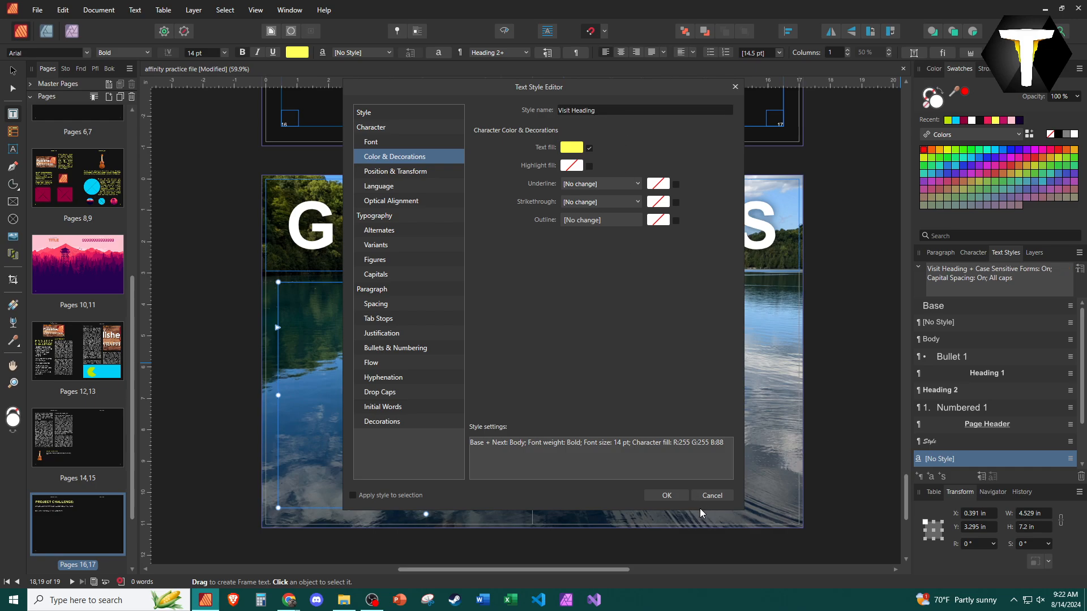
key("Return")
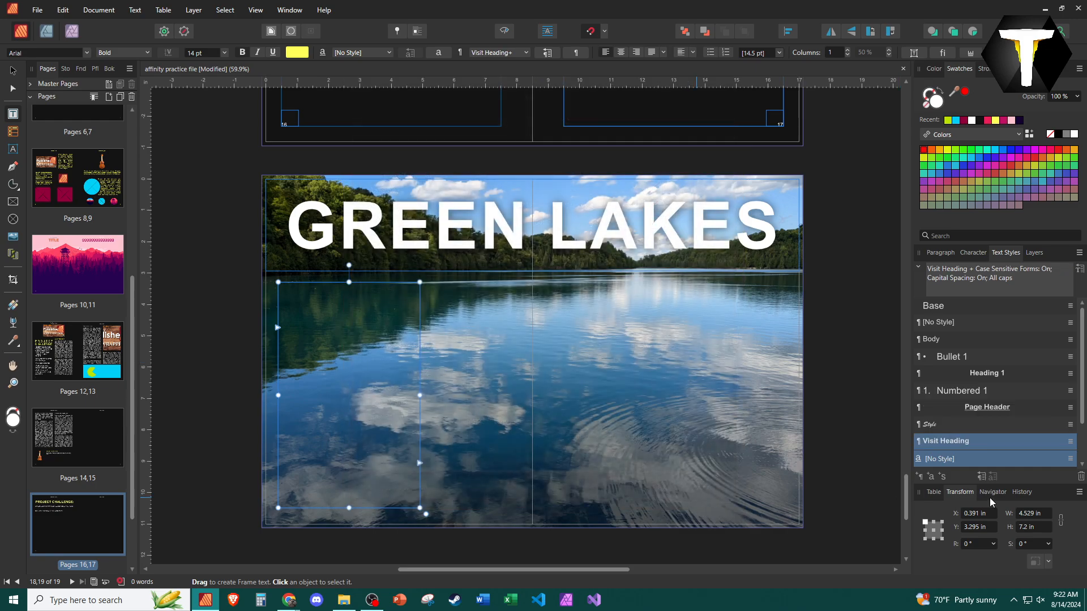
left_click(949, 427)
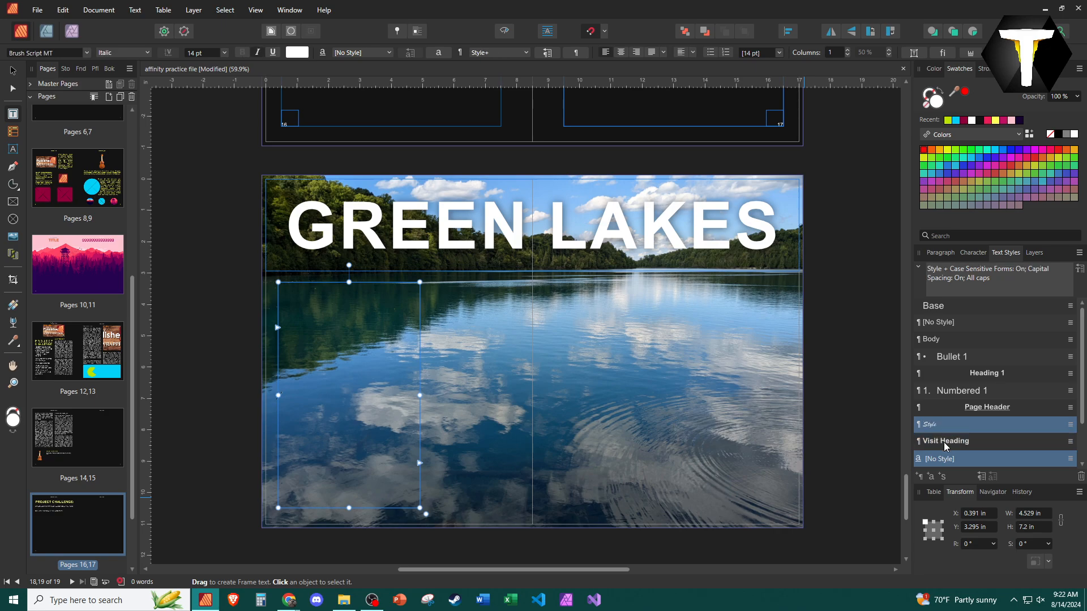
left_click(945, 440)
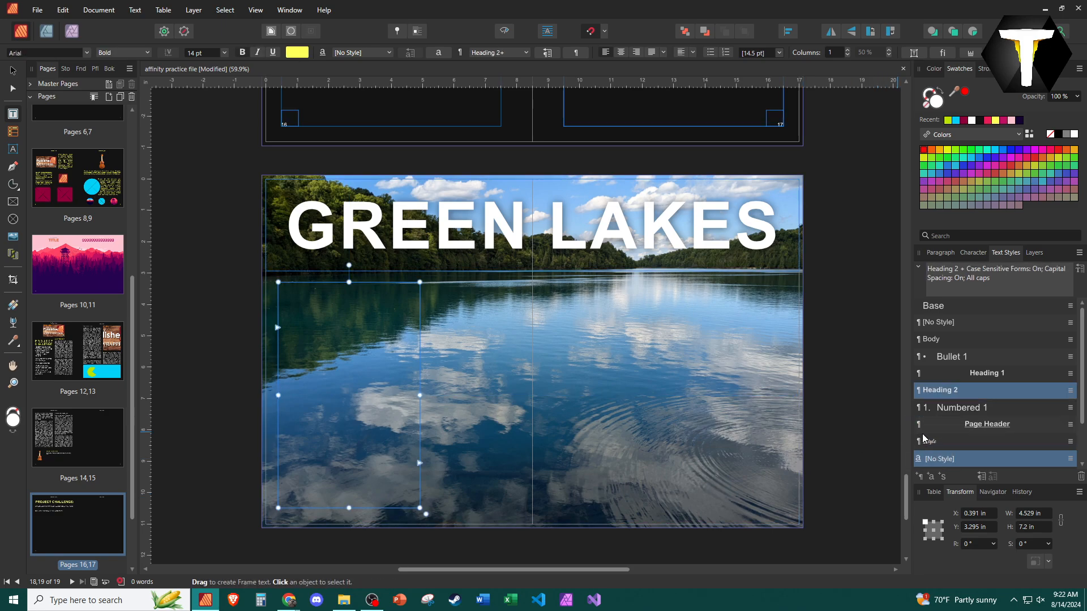
Rename the new Brush Script MT paragraph style, currently called Style, as "Visit Heading".
left_click(936, 441)
right_click(936, 439)
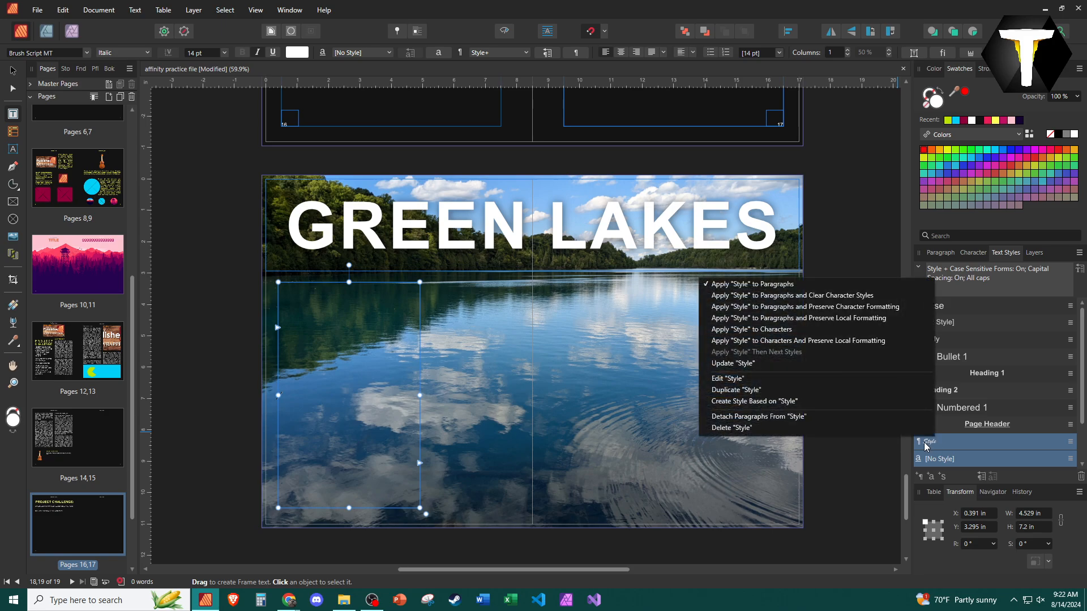
left_click(753, 379)
double_click(619, 109)
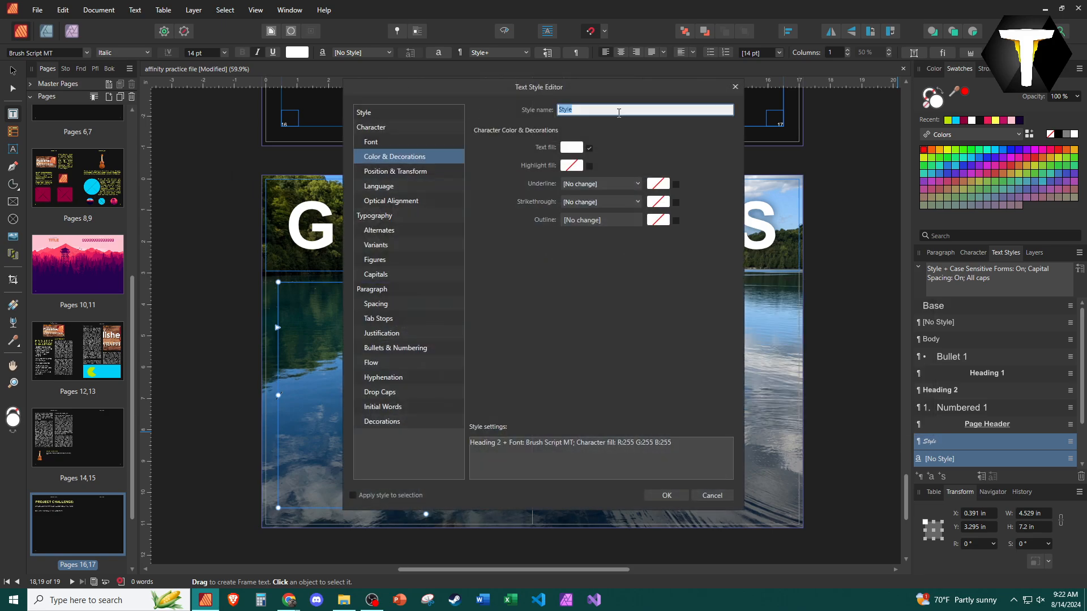
type("Visit Heading")
key("Tab")
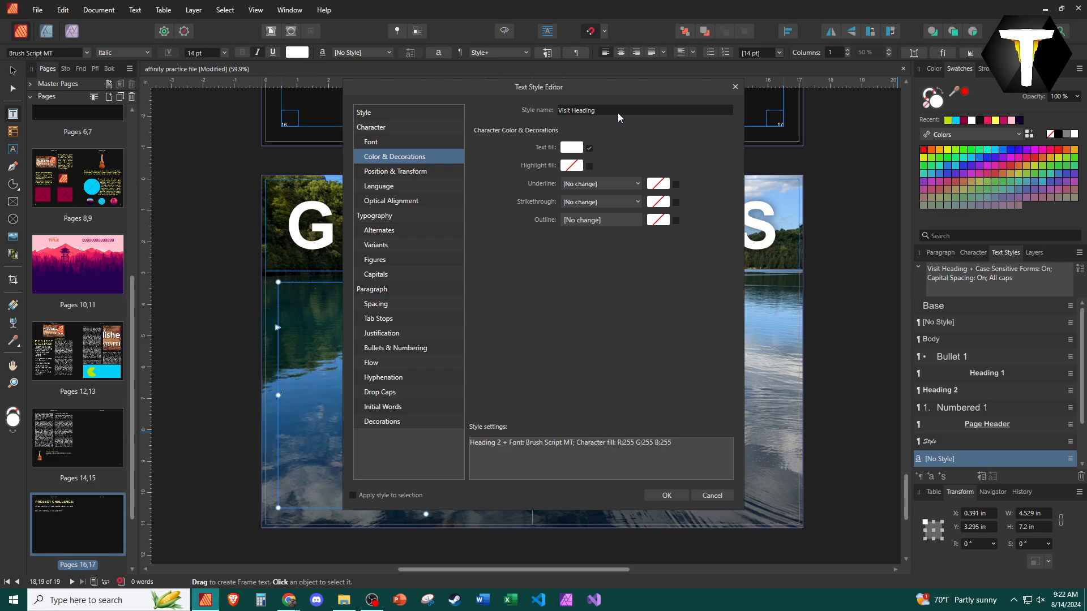
left_click(667, 495)
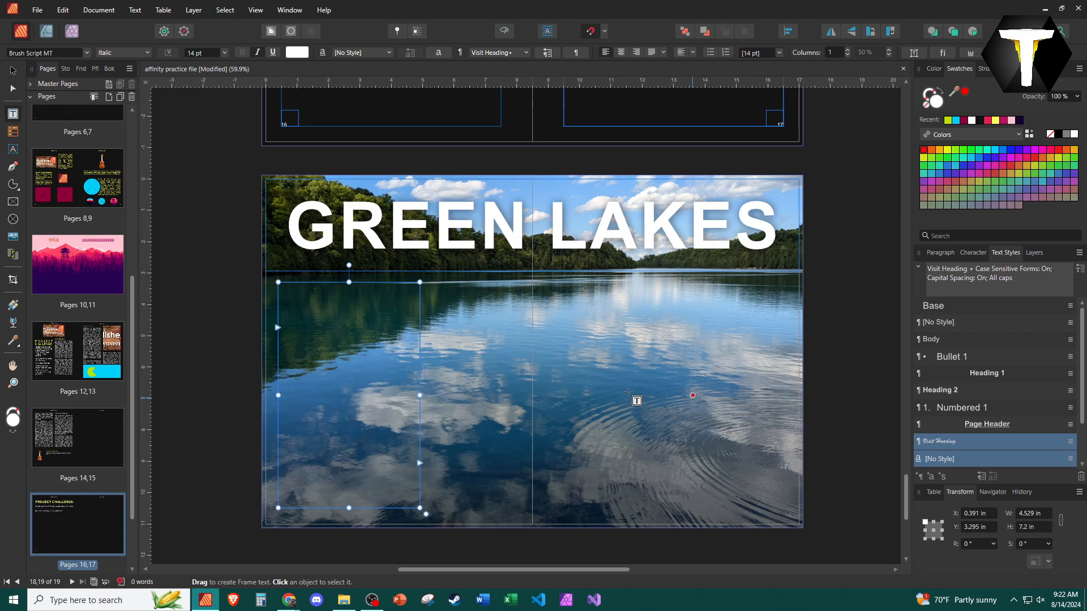
Set the left frame's text size to 50 pt, enter the sample text "GG" and select it.
left_click(206, 53)
type("50")
key("Return")
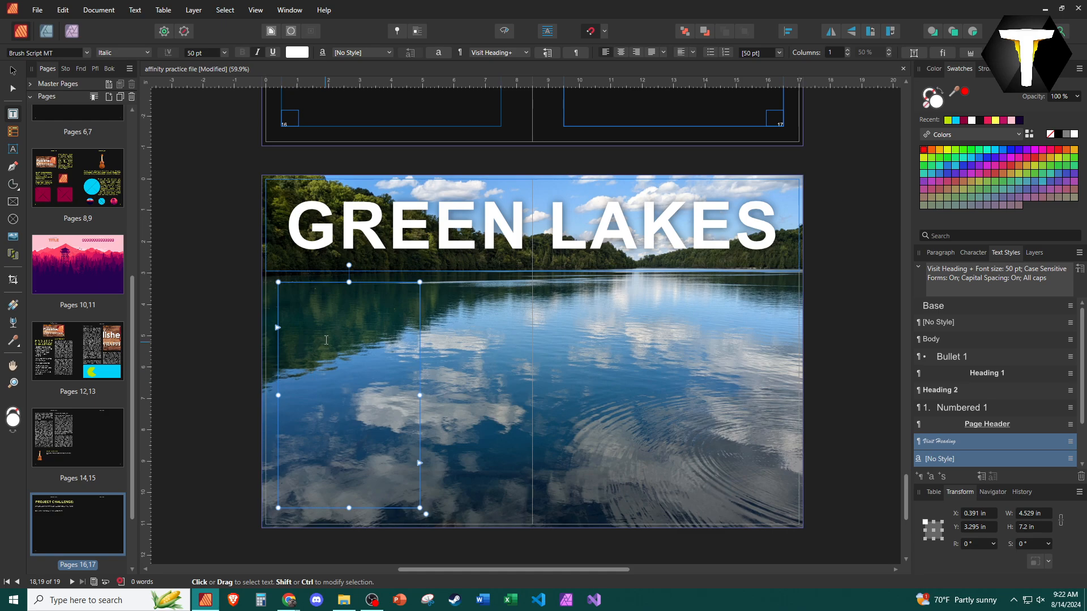
type("GG")
key("ctrl+a")
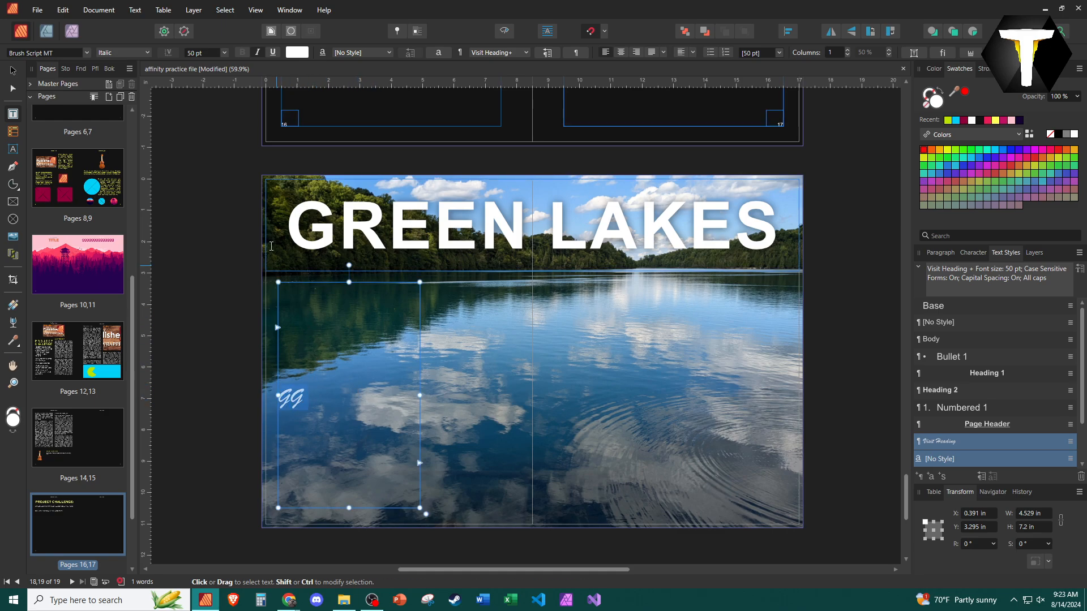
Set the sample text's size to 75 pt and update the Visit Heading style to match it.
left_click(209, 51)
type("75")
key("Return")
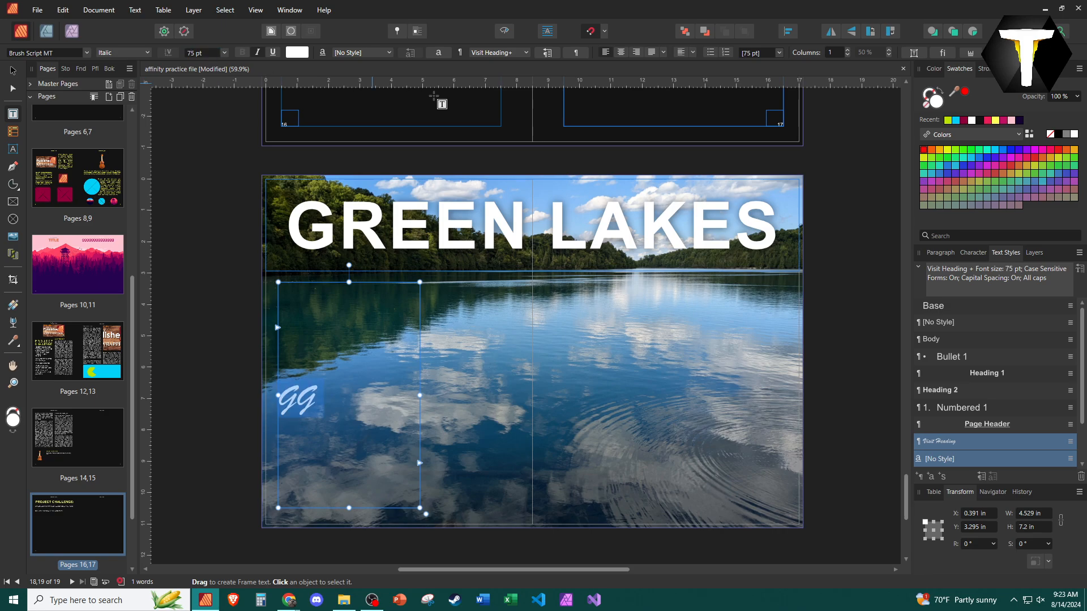
right_click(954, 447)
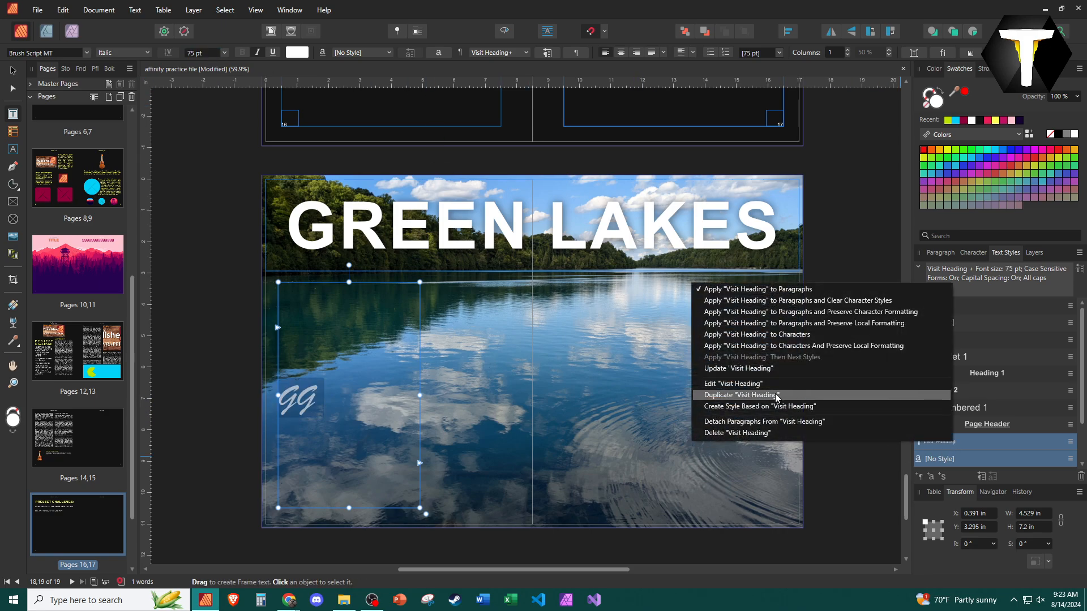
left_click(761, 369)
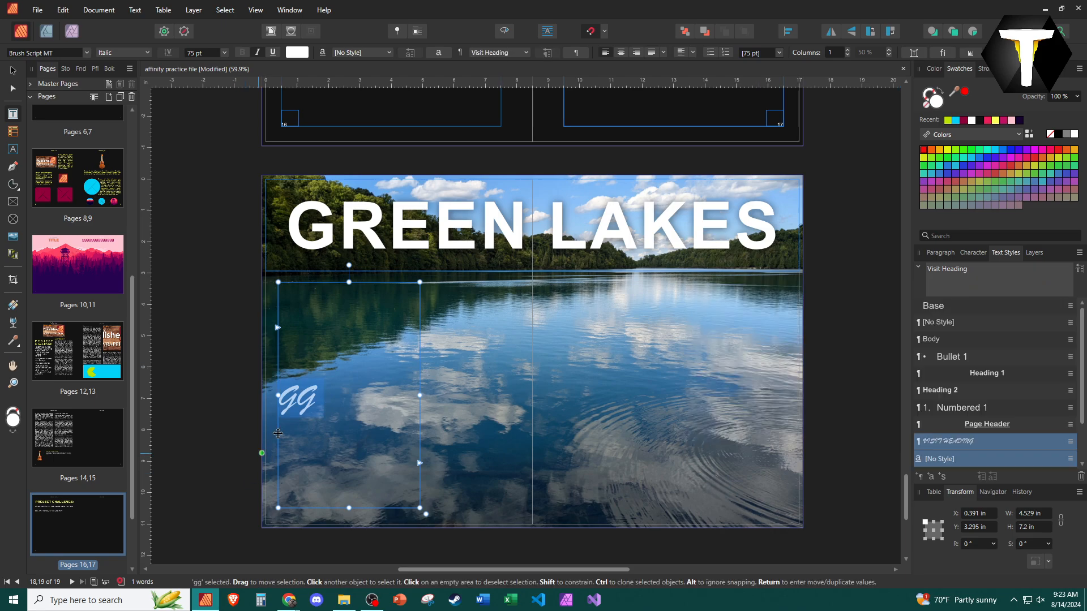
Replace the sample text in the left frame with the heading "Come Visit".
type("visit")
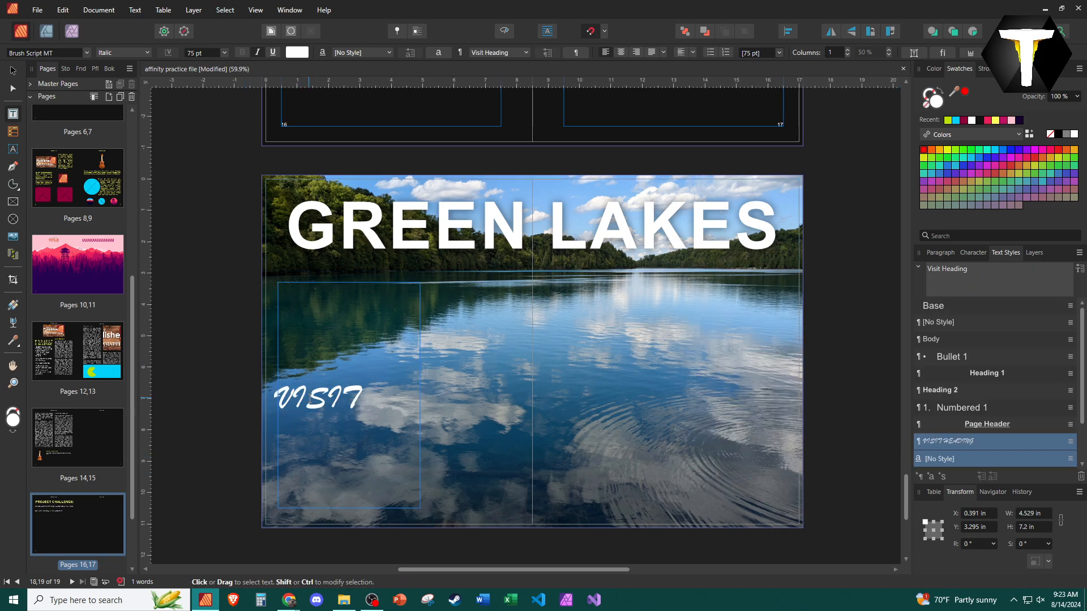
key("Home")
type("come")
key("Return")
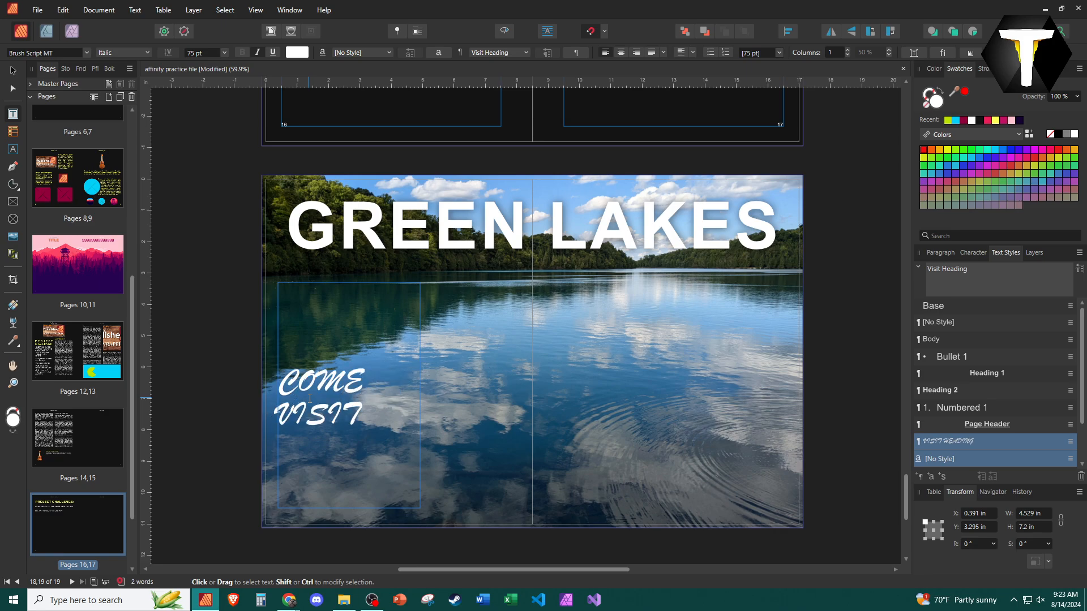
Reduce the Come Visit heading's size to 57 pt so it fits one line, and update the Visit Heading style to match.
key("ctrl+a")
key("Escape")
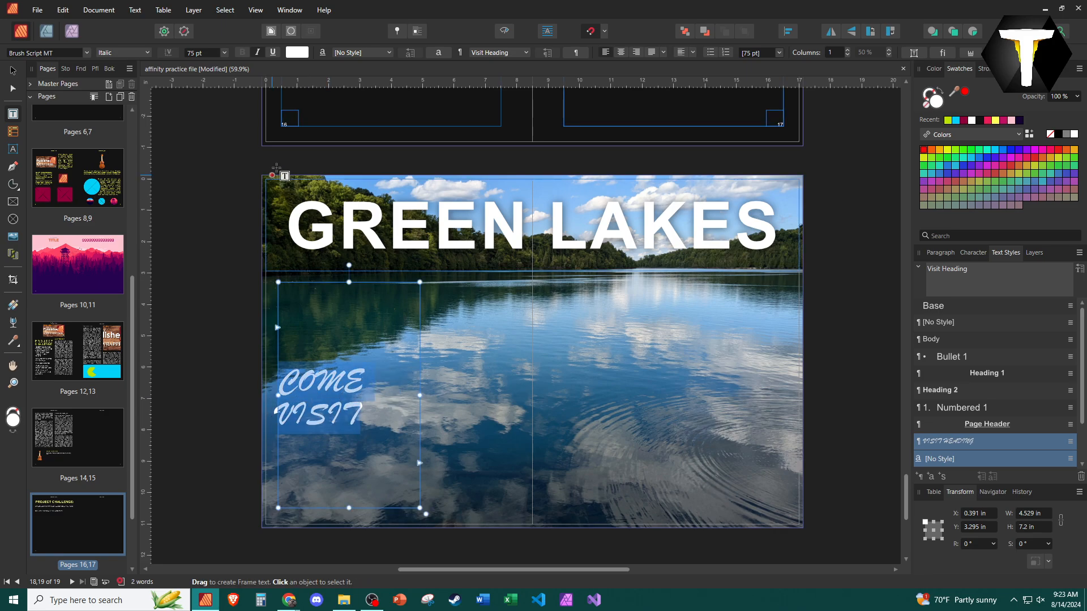
scroll(211, 51, "down", 18)
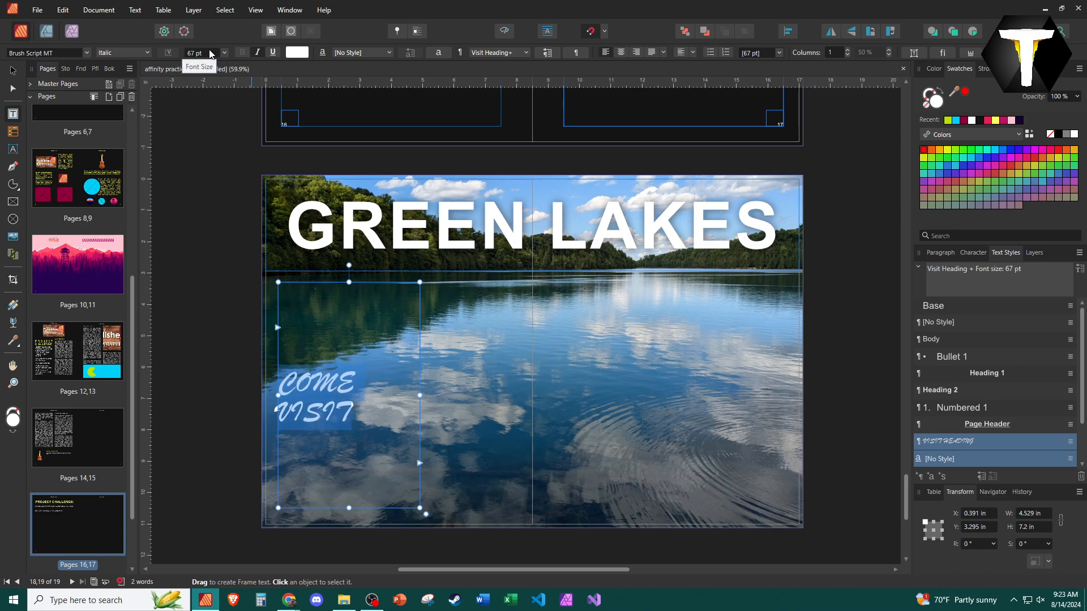
left_click(684, 53)
left_click(664, 67)
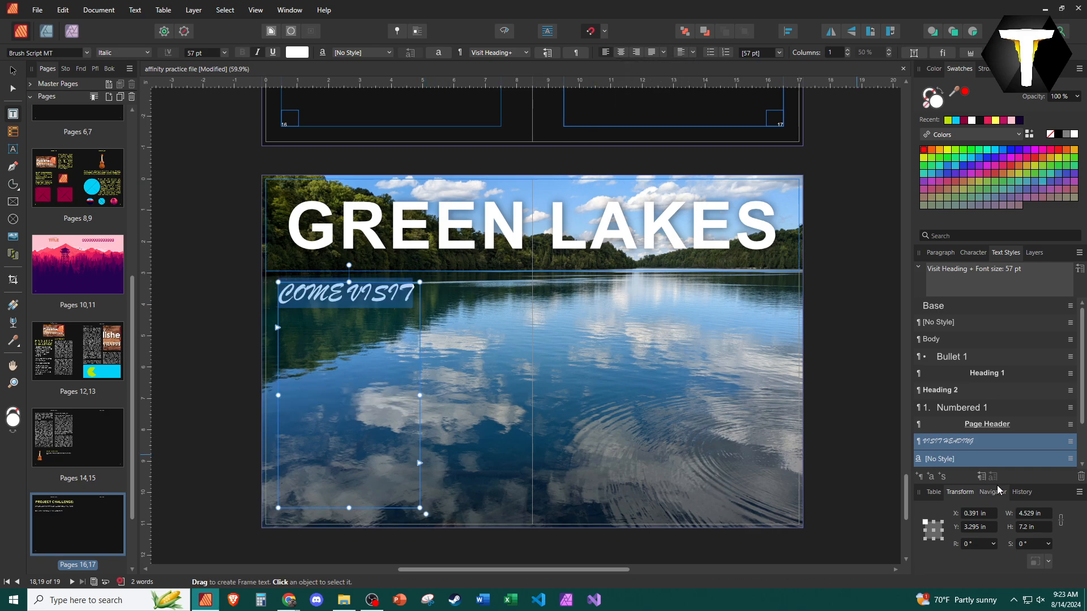
right_click(970, 440)
left_click(838, 365)
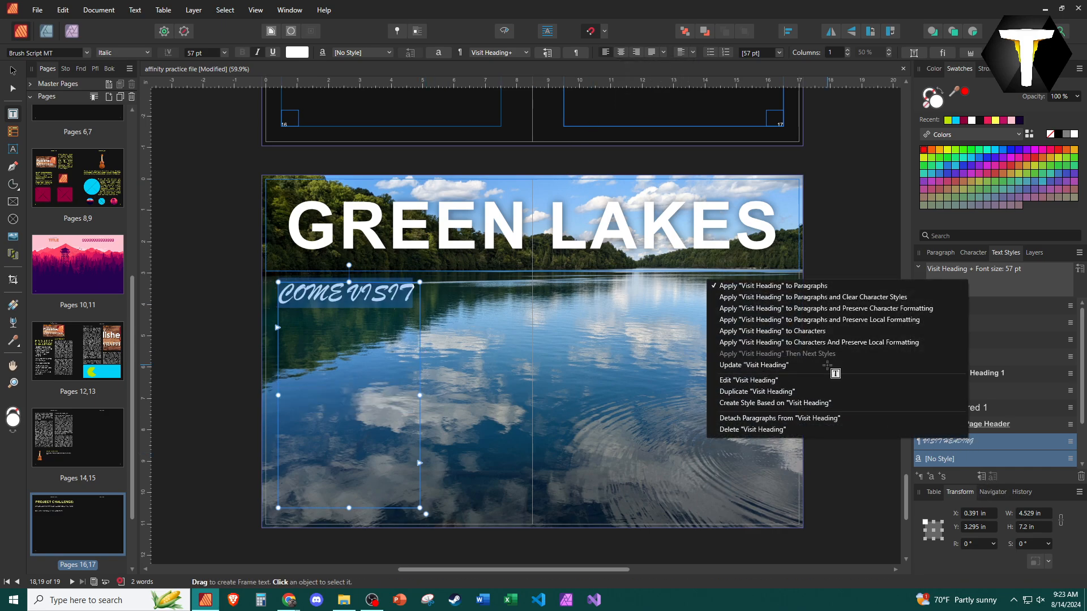
Shorten the Come Visit text frame to about 0.85 in high so it closely encloses the heading.
triple_click(370, 306)
left_click(201, 329)
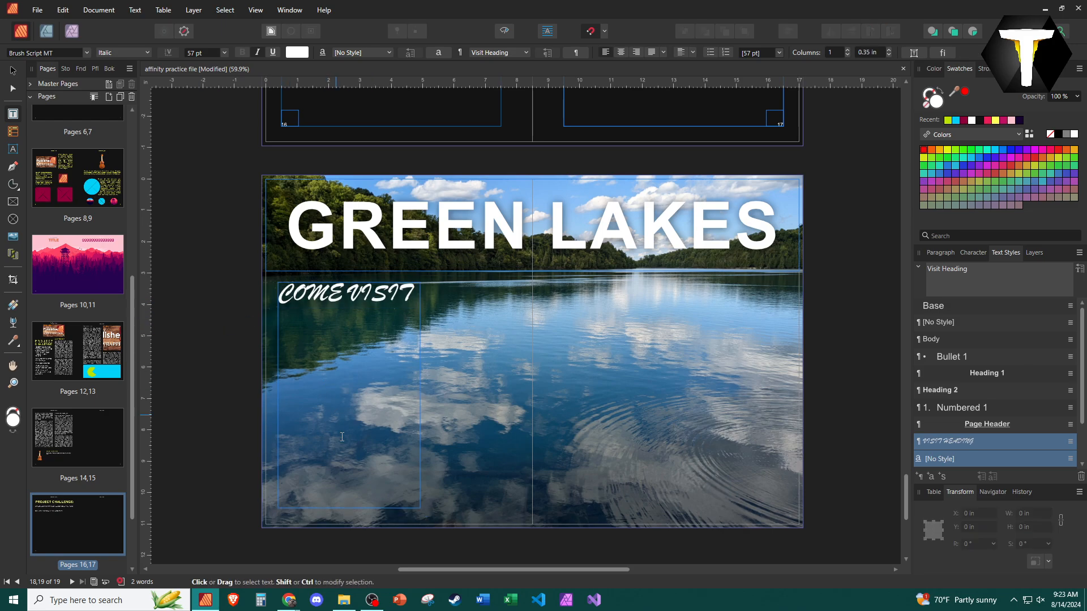
left_click(351, 499)
left_click_drag(349, 508, 336, 310)
key("Escape")
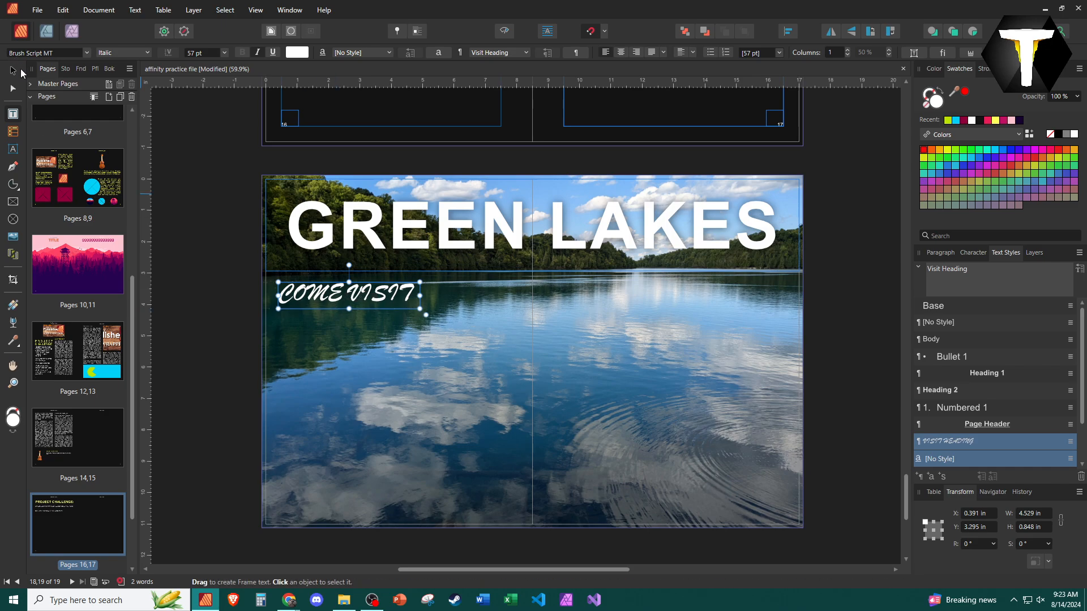
Draw a text frame about 4.53 by 5.88 in directly below the Come Visit heading and apply the Body style.
left_click(206, 377)
left_click(368, 307)
left_click(221, 319)
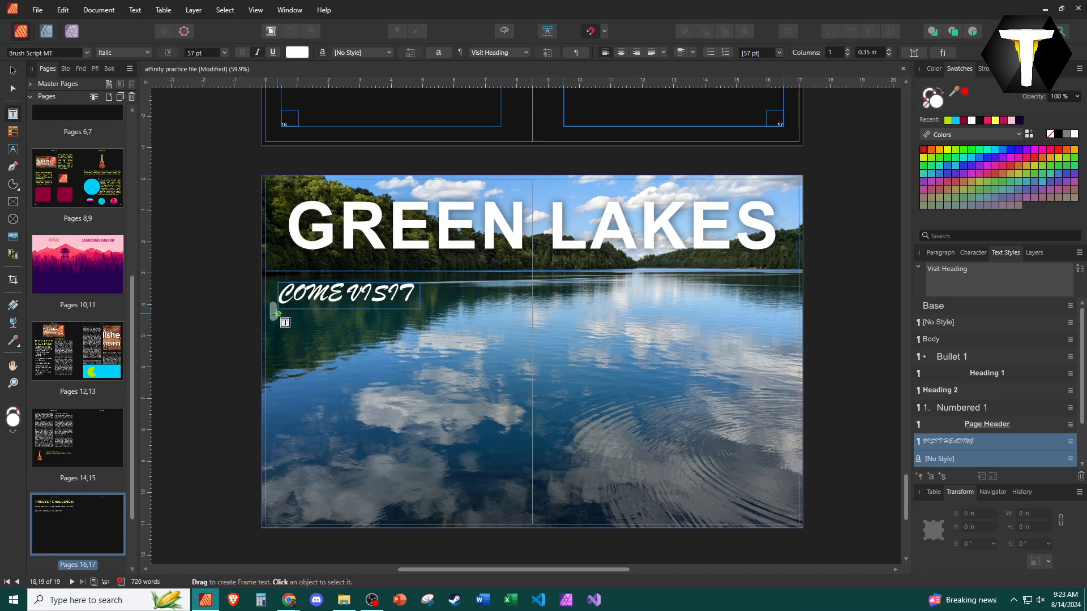
left_click_drag(289, 319, 420, 492)
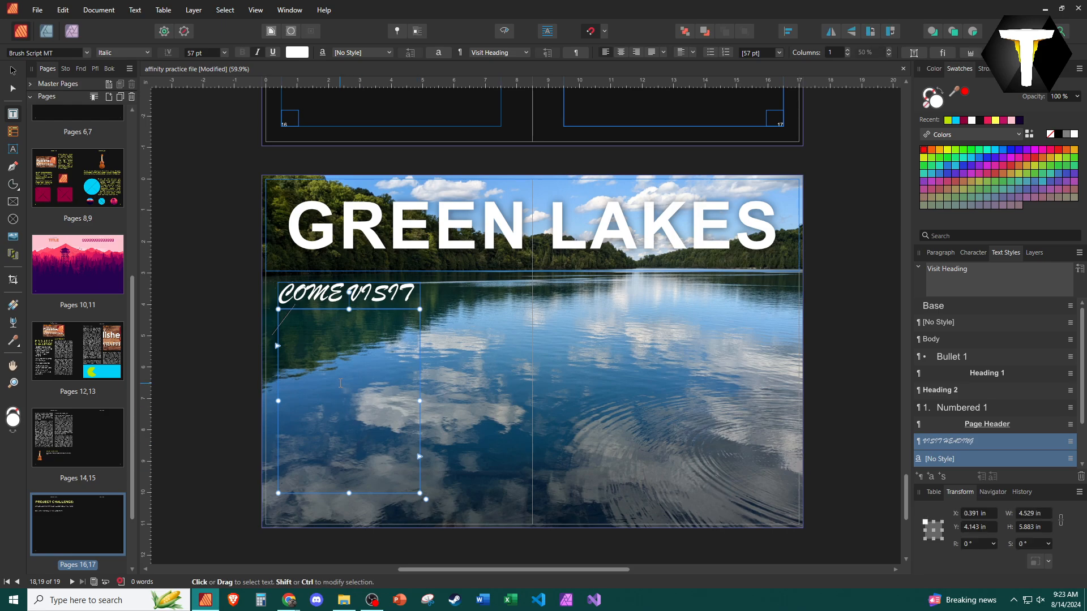
left_click(965, 340)
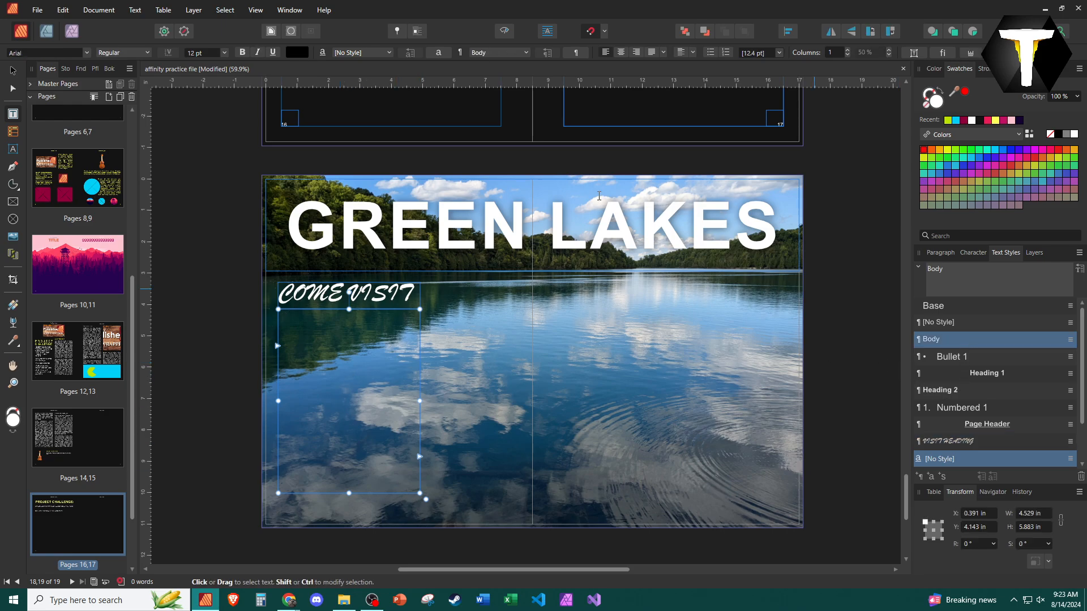
Set the body text frame's text fill to white and its font size to 20 pt.
left_click(296, 55)
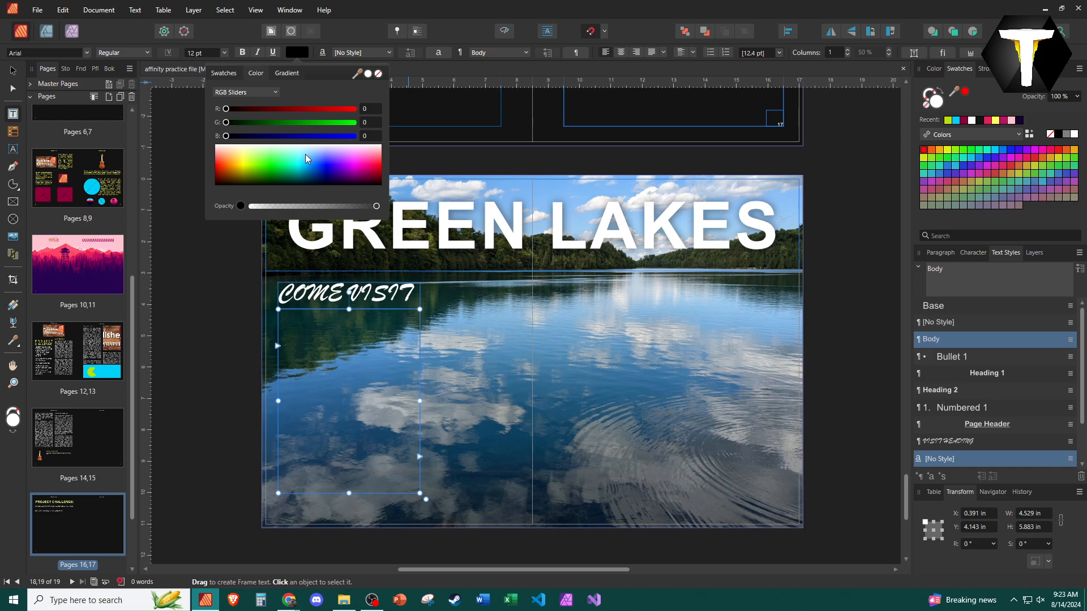
left_click_drag(305, 155, 257, 61)
left_click(206, 53)
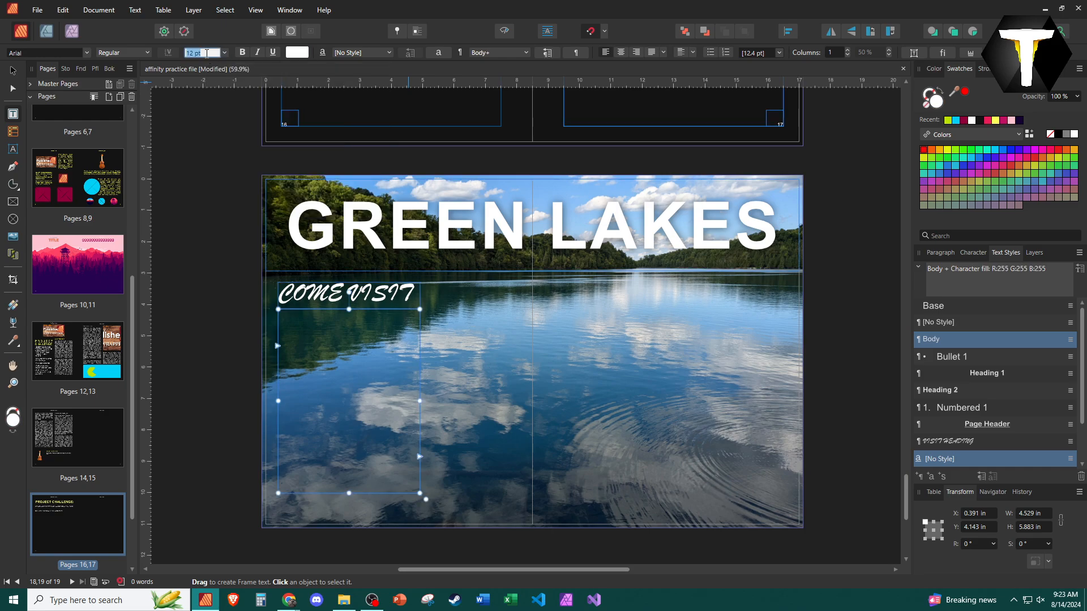
type("20")
key("Return")
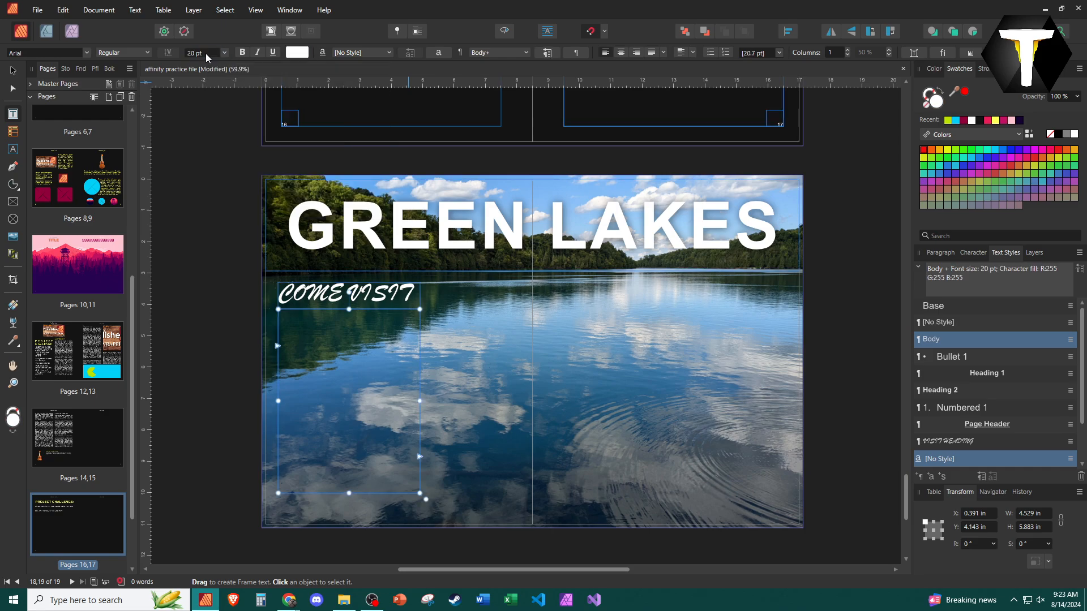
left_click(713, 53)
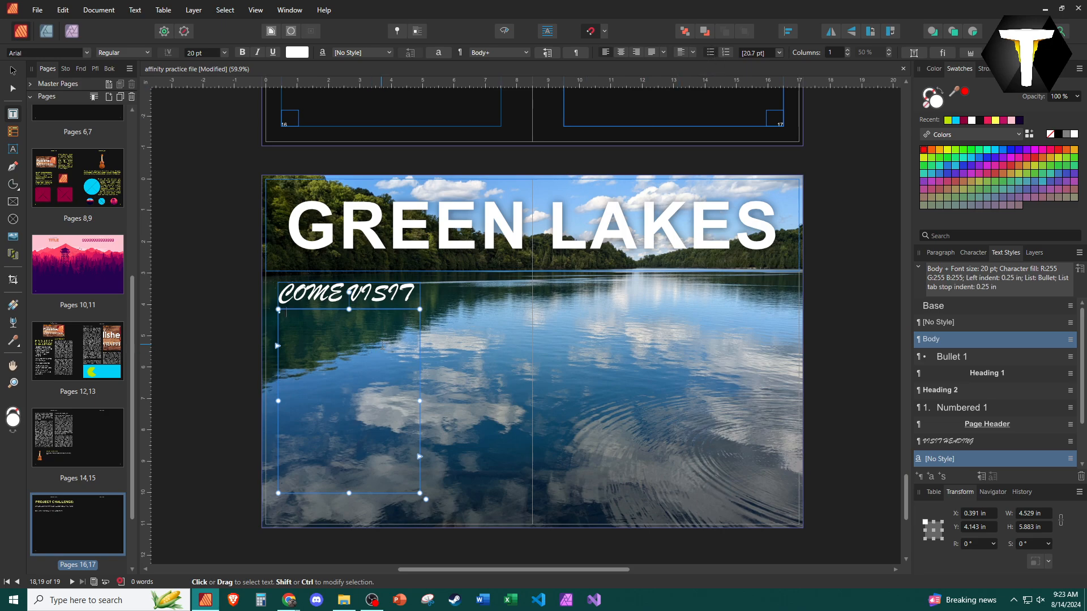
type("tW")
key("BackSpace")
key("BackSpace")
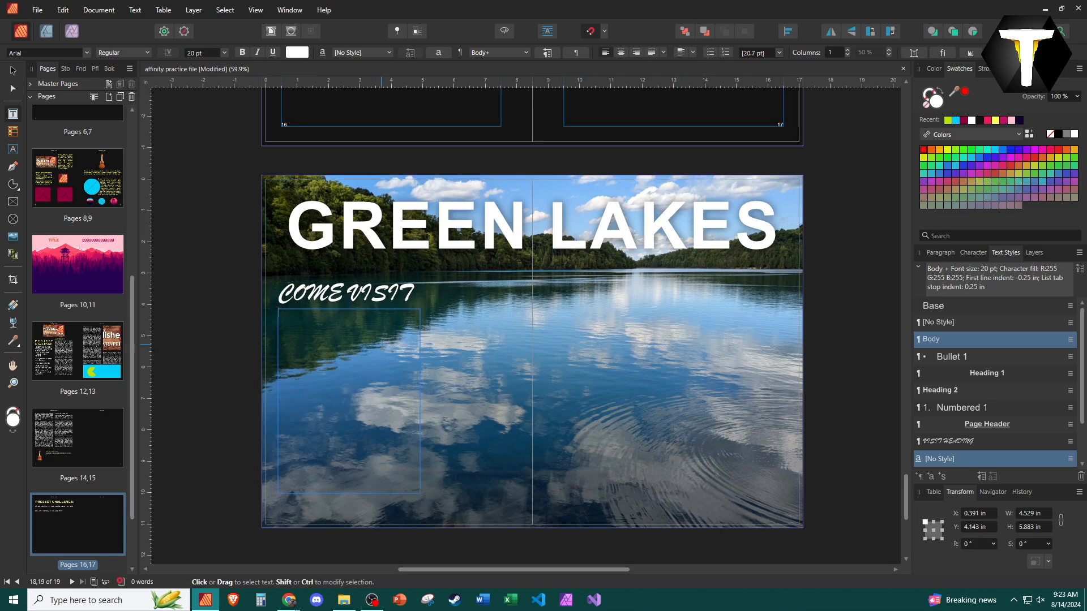
Enter "Two beautiful glacier lakes in the heart of NY!" in the body frame, followed by a blank line.
type("wo beautiful glacier lakes in the heart of NY!")
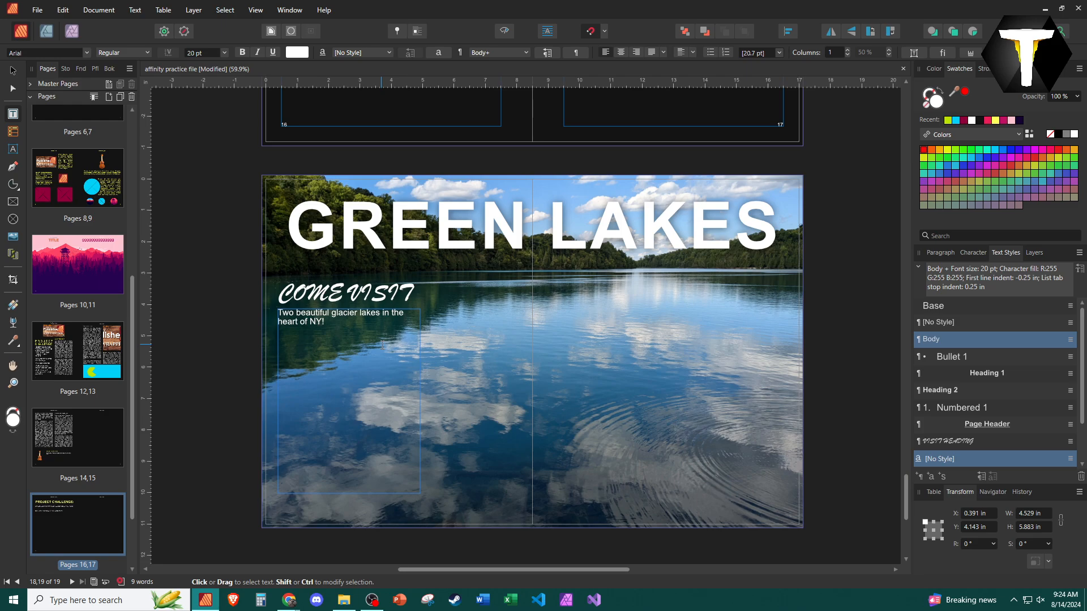
key("Return")
key("Return")
Add the paragraphs "Big sandy beaches, perfect for a day out with the family!" and "Well groomed walking trails with beautiful views!" with a blank line between.
type("Big sandy beaches, perfect for a day")
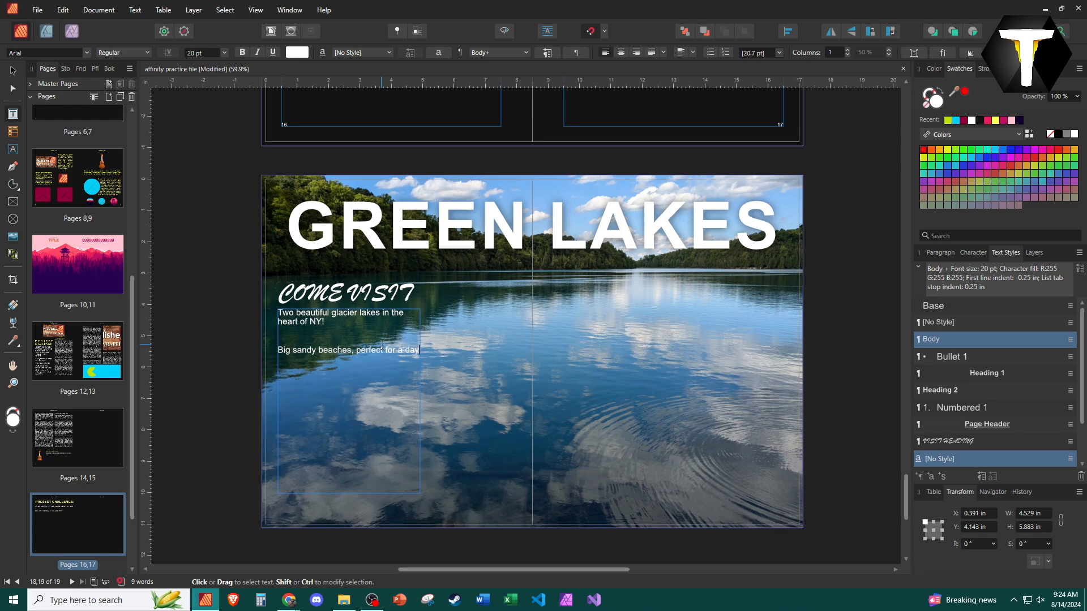
type(" out wilh the famWell groo")
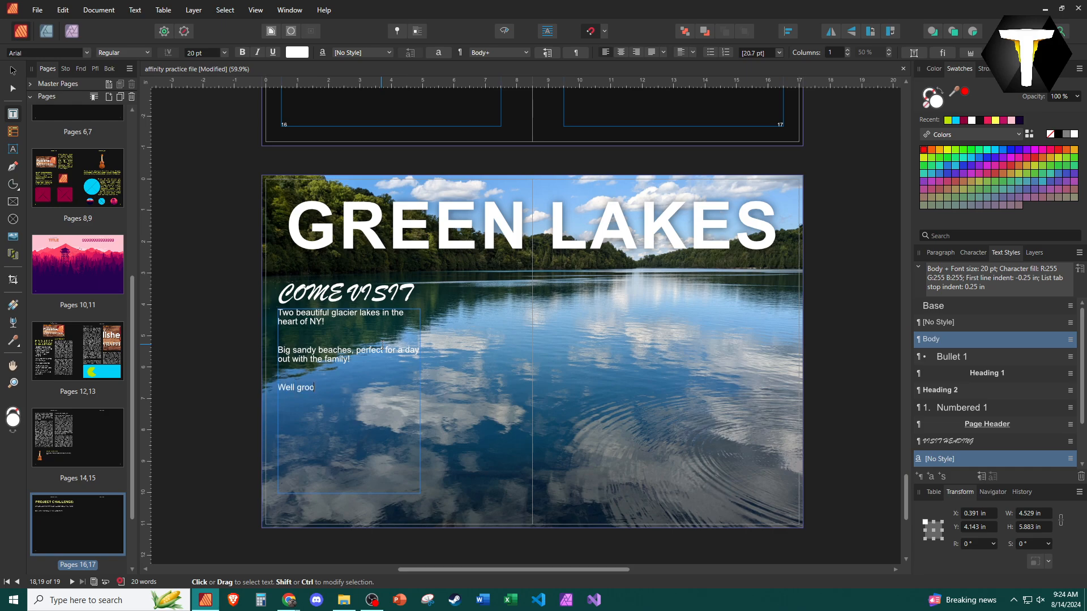
type("med walking trails with beautiful views!")
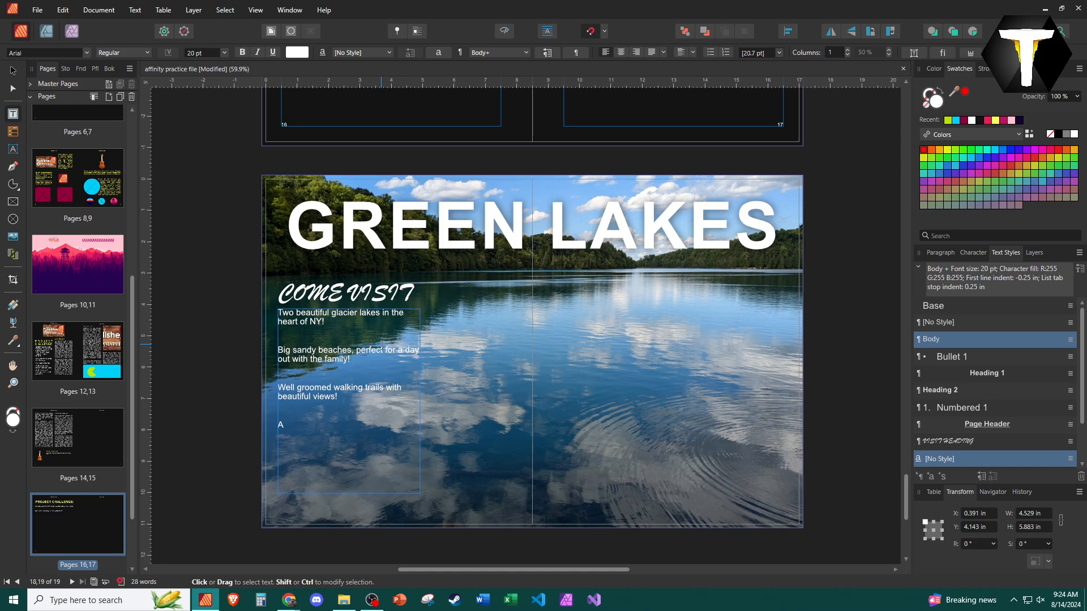
Add "A clean, family friendly campground!" and "A thriving local community!" as separate paragraphs and set all the body text to 25 pt.
type("clean, family friendly campg round!")
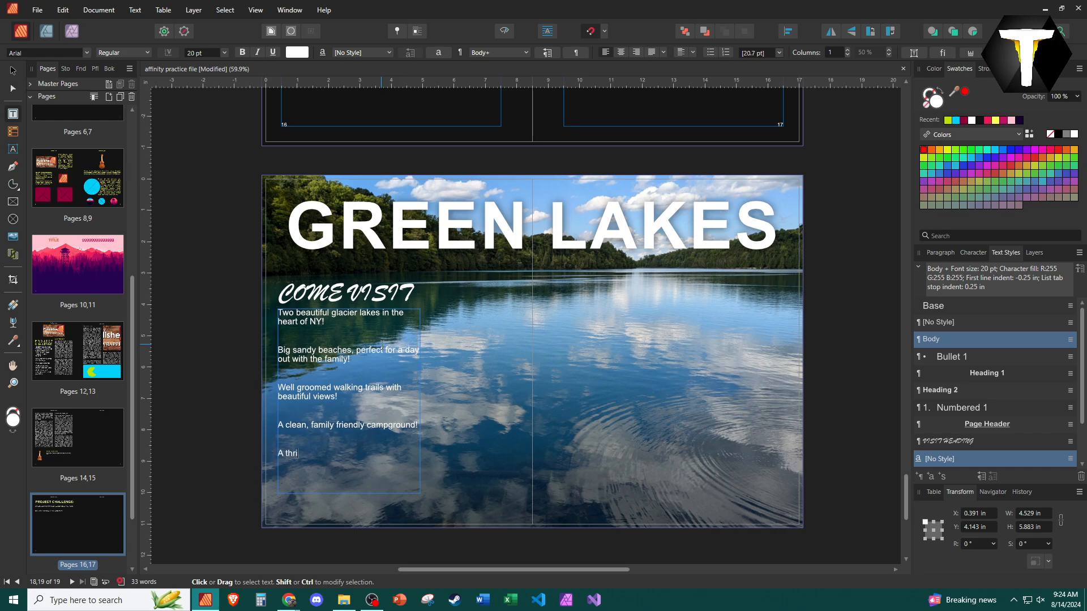
type("ving local community!")
key("ctrl+a")
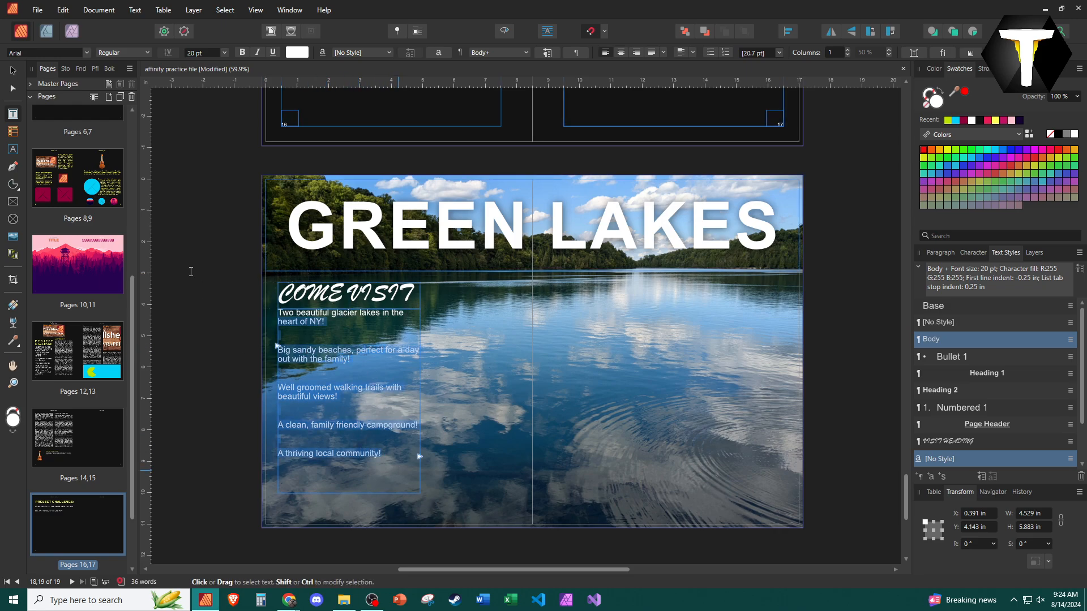
key("Escape")
scroll(212, 52, "up", 5)
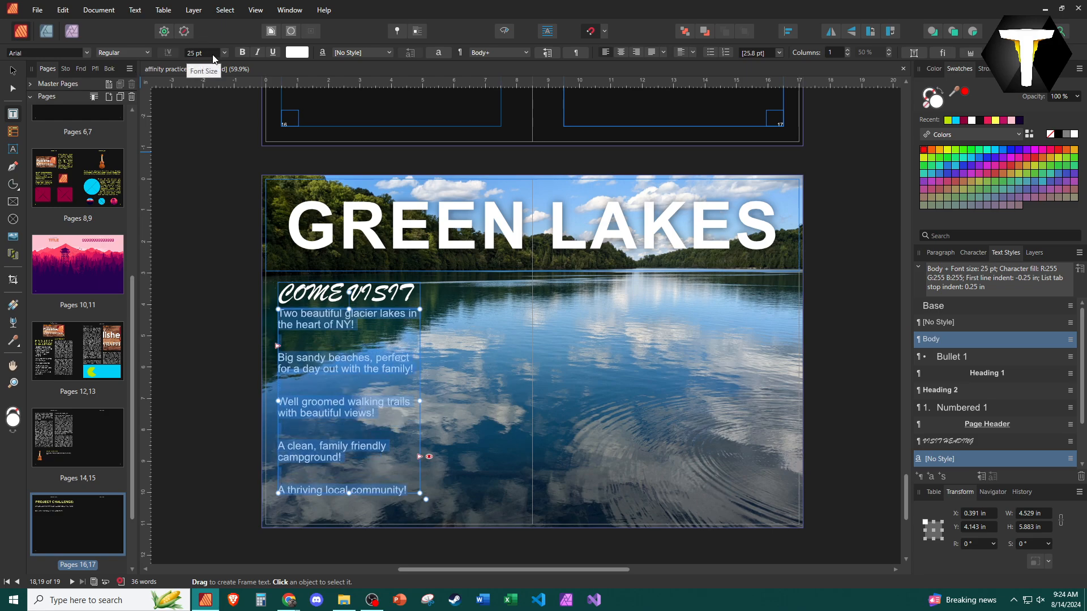
Remove the blank lines between the five paragraphs in the body text frame.
left_click(335, 336)
key("BackSpace")
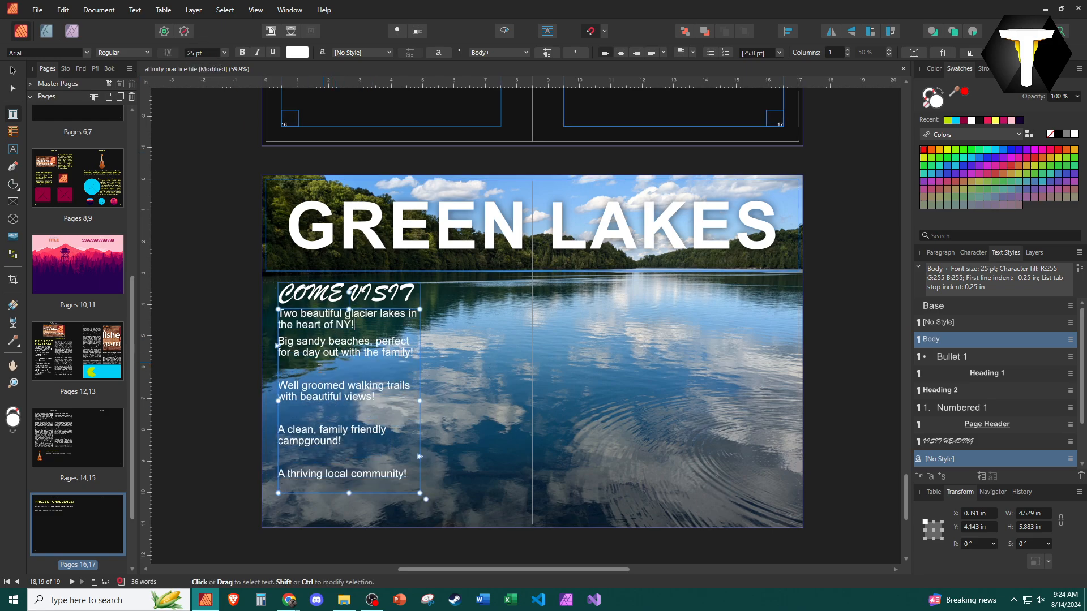
left_click(319, 373)
key("BackSpace")
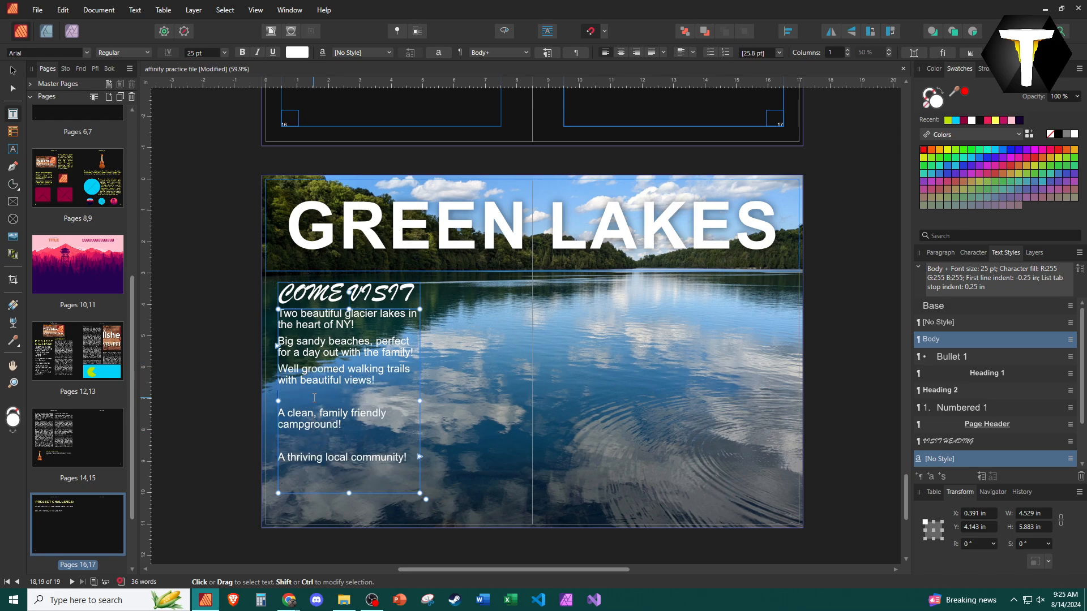
left_click(314, 398)
key("BackSpace")
left_click(320, 424)
key("BackSpace")
Set the paragraph leading of all the body text to 32.7 pt.
left_click_drag(405, 429, 278, 313)
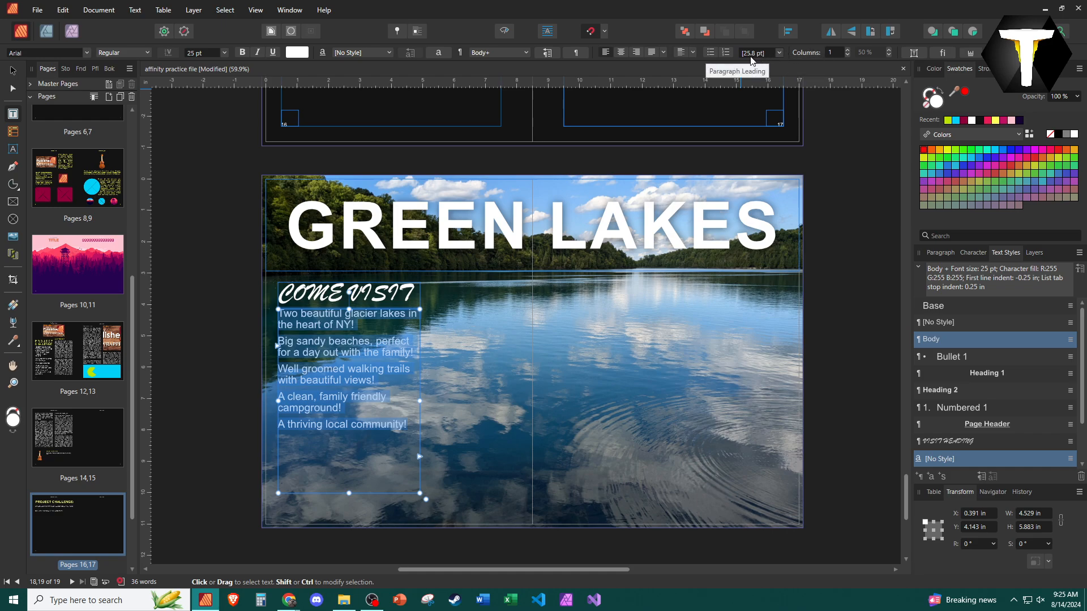
scroll(755, 59, "up", 10)
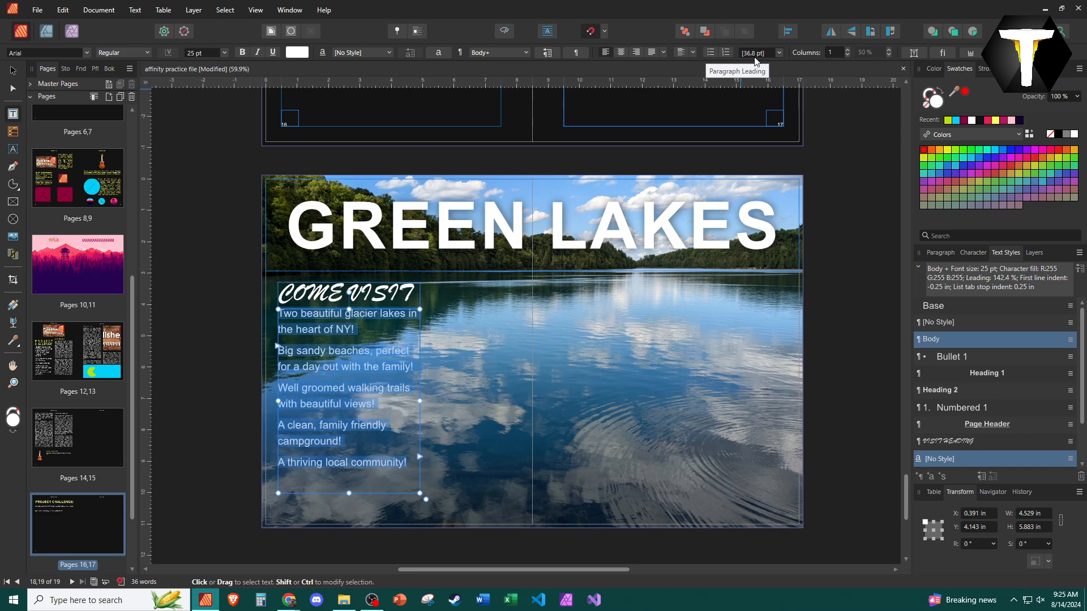
scroll(755, 59, "down", 6)
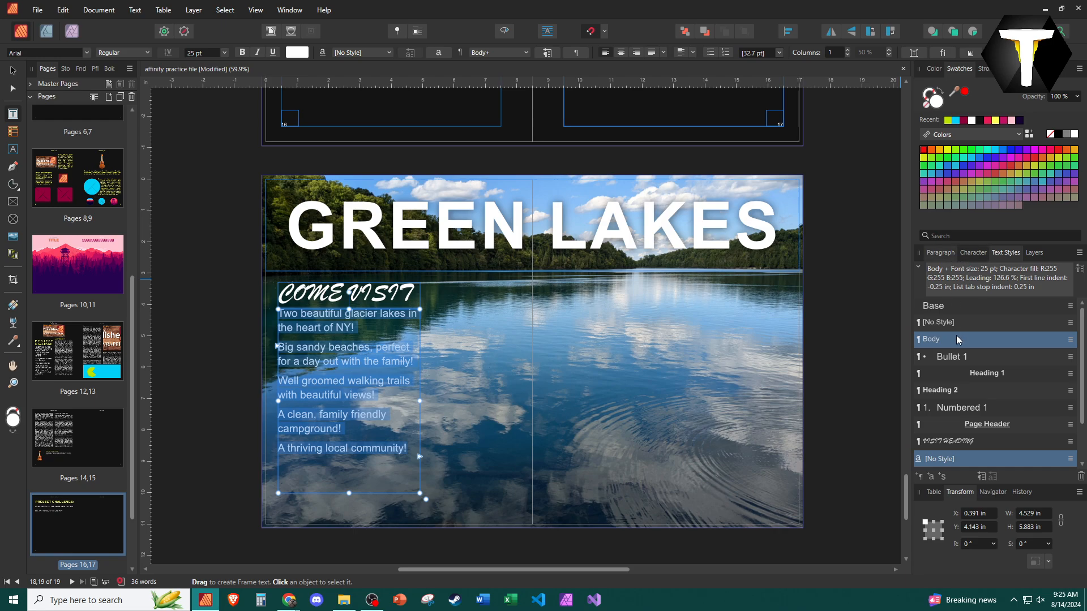
Set the space after the body paragraphs to 23 pt and view the spread in preview mode without guides and bleed.
left_click(940, 253)
scroll(1069, 344, "up", 10)
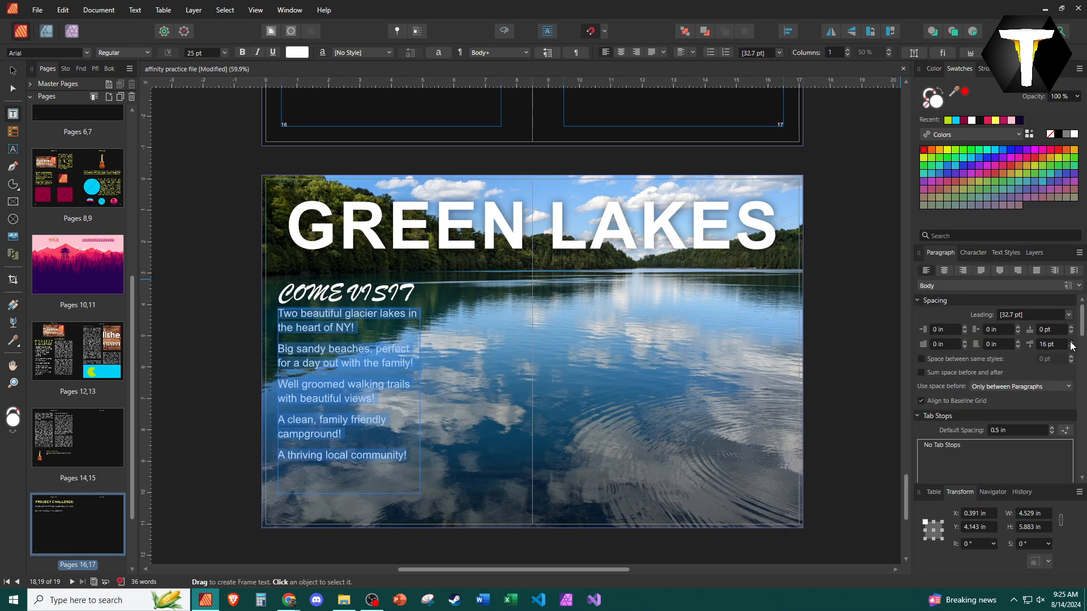
left_click(241, 368)
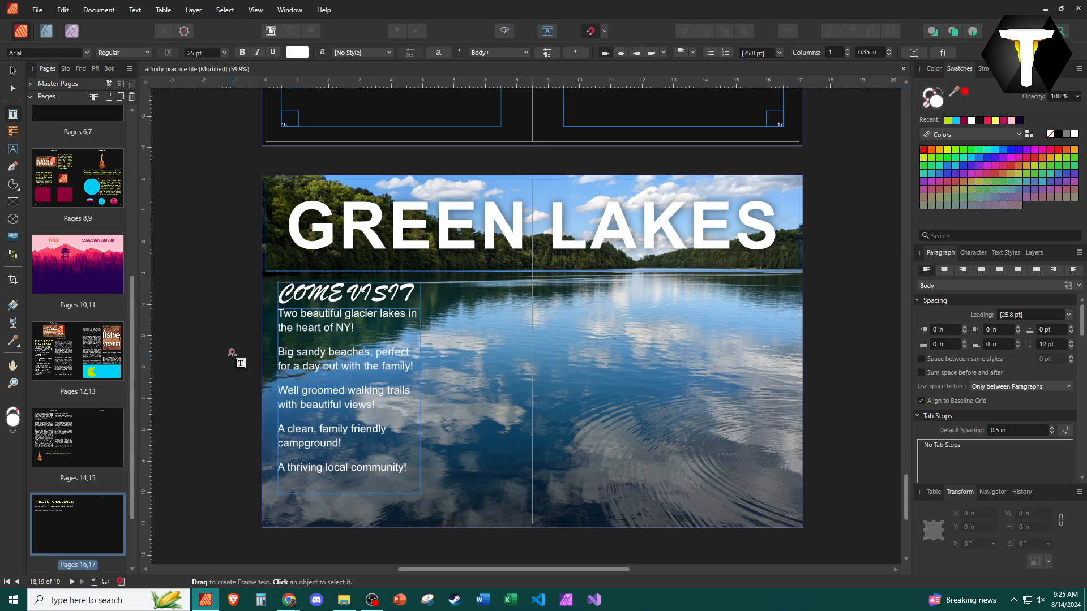
left_click(502, 31)
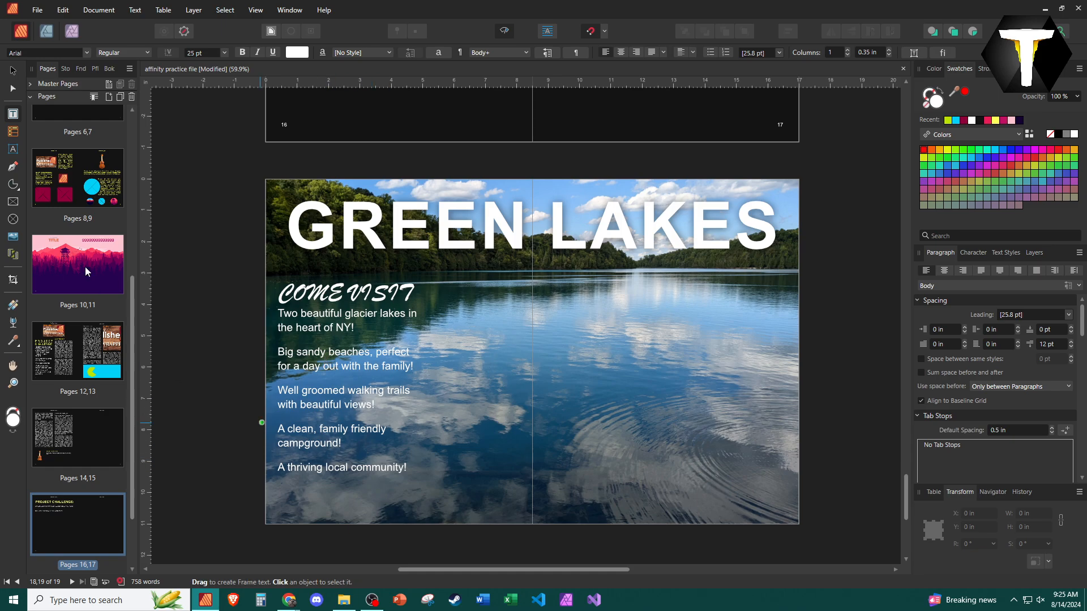
Try an outer shadow of 2.2 px radius, 2.8 px offset and 60% intensity on the body text frame, and remove it again.
left_click(12, 71)
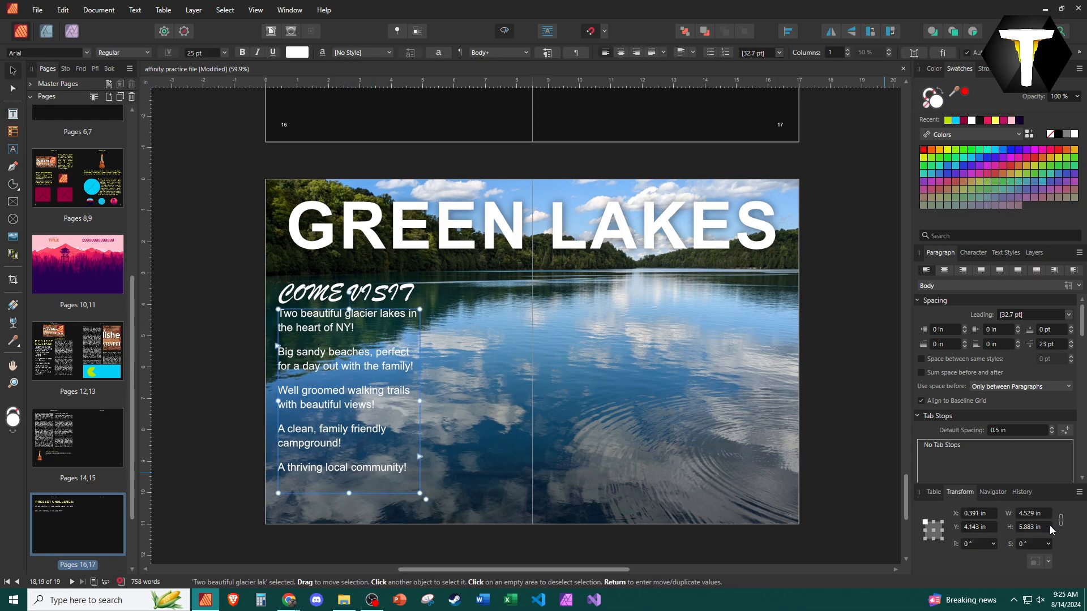
left_click(1034, 253)
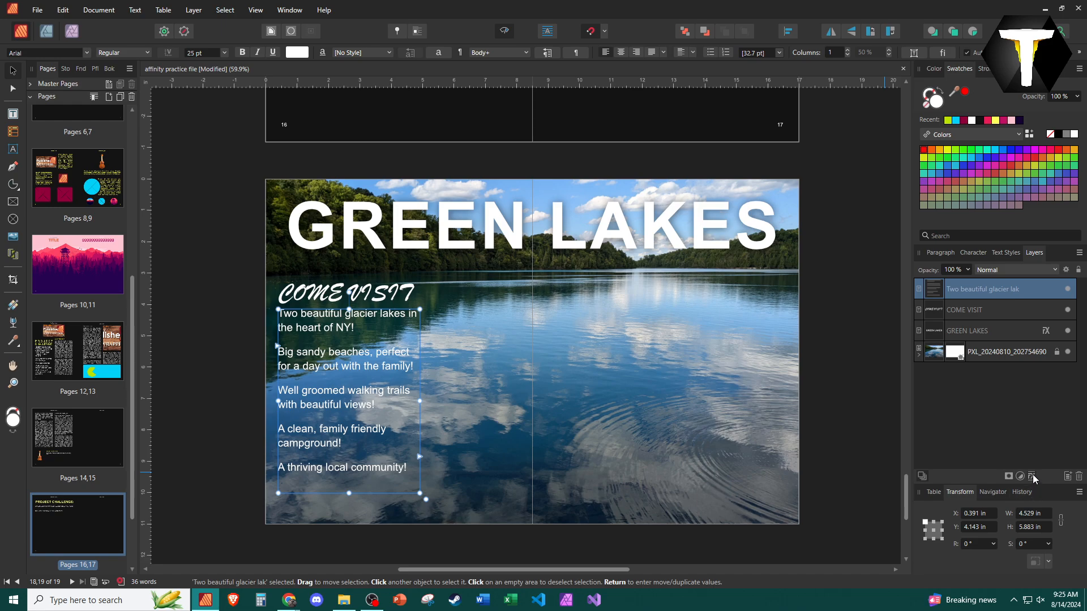
left_click(1031, 476)
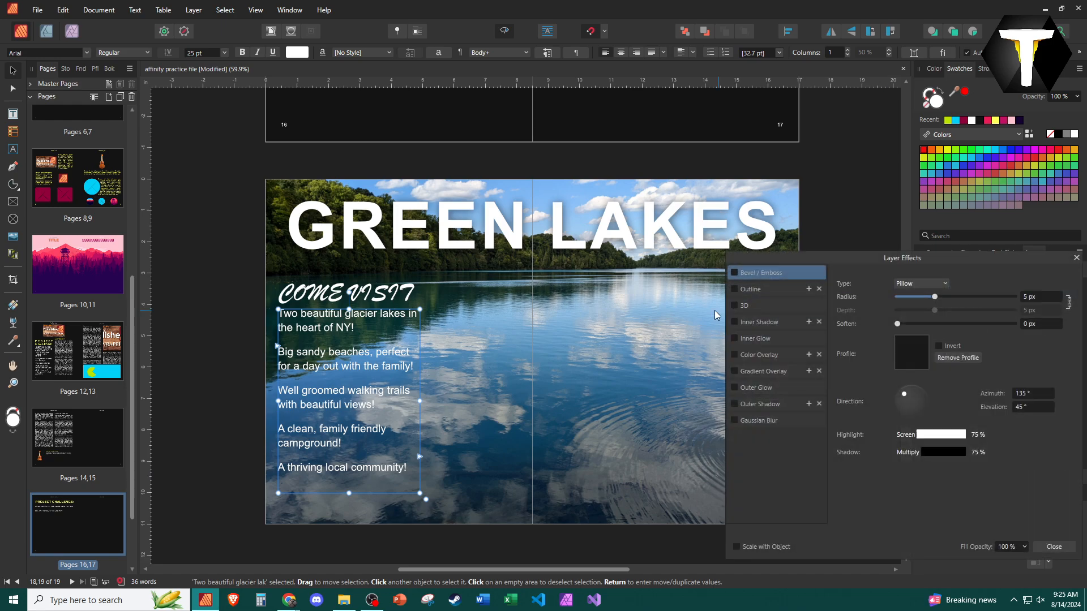
left_click(748, 402)
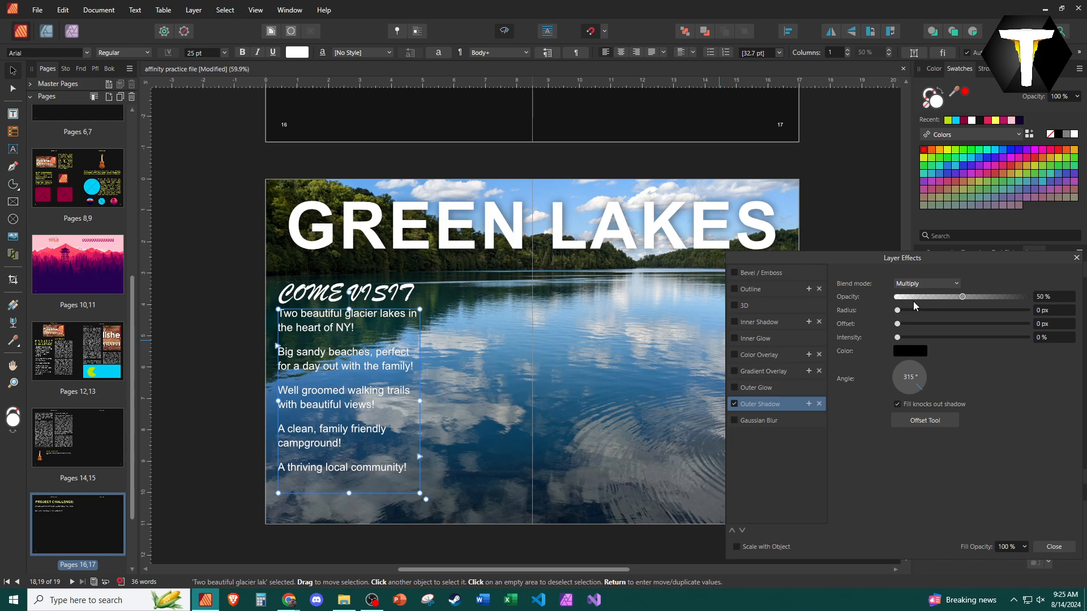
left_click_drag(897, 310, 977, 333)
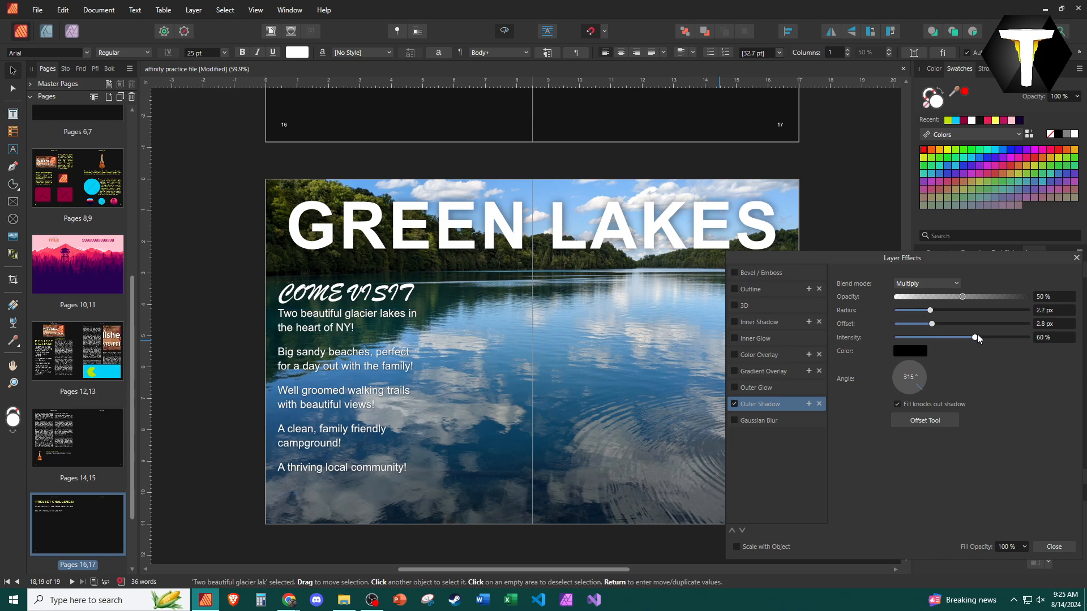
left_click(1076, 260)
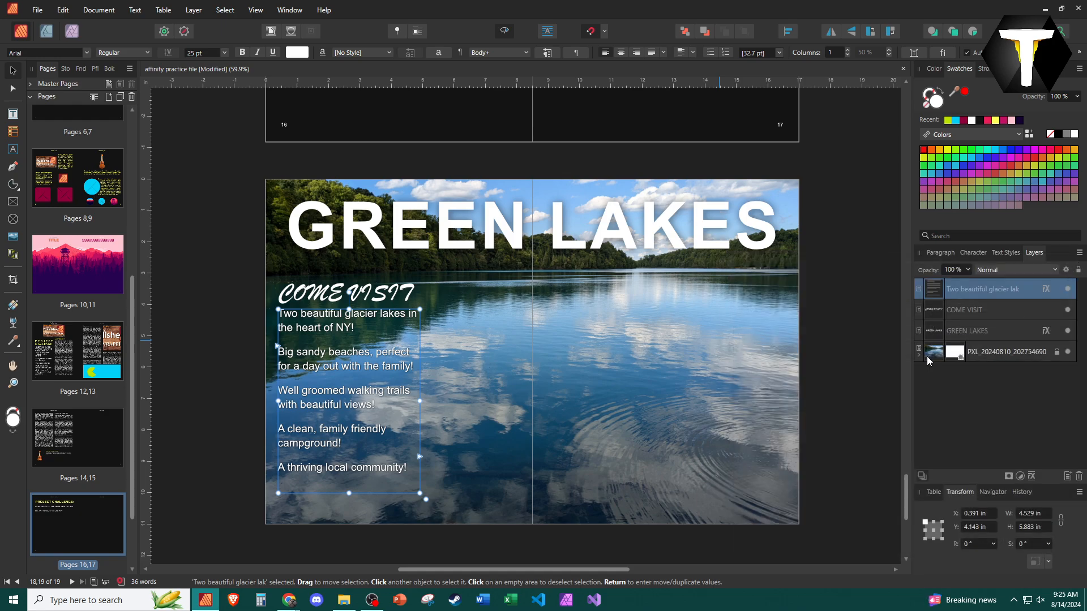
left_click(1032, 476)
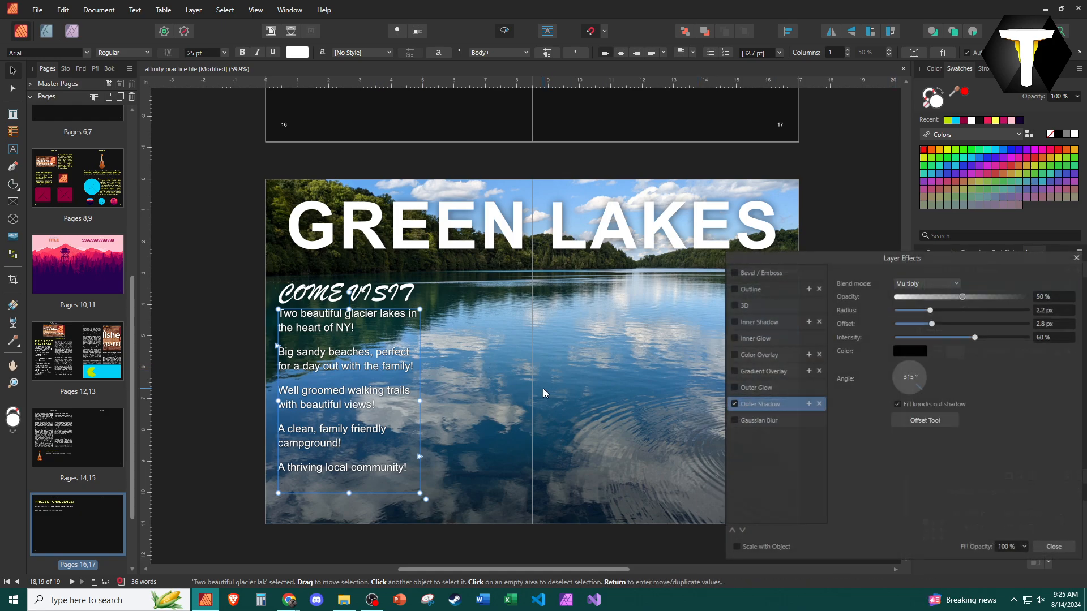
left_click(1077, 258)
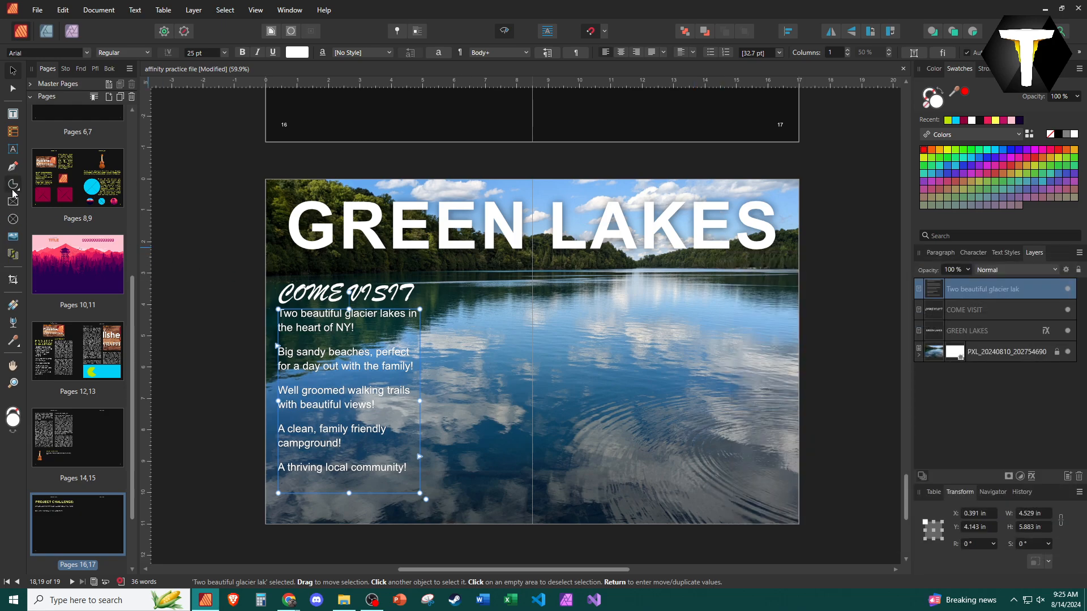
Draw a rectangle about 4.69 by 7.15 in over the Come Visit and body text and place its layer directly above the photo.
left_click_drag(13, 185, 42, 192)
left_click_drag(278, 281, 425, 506)
left_click_drag(1009, 299, 1011, 367)
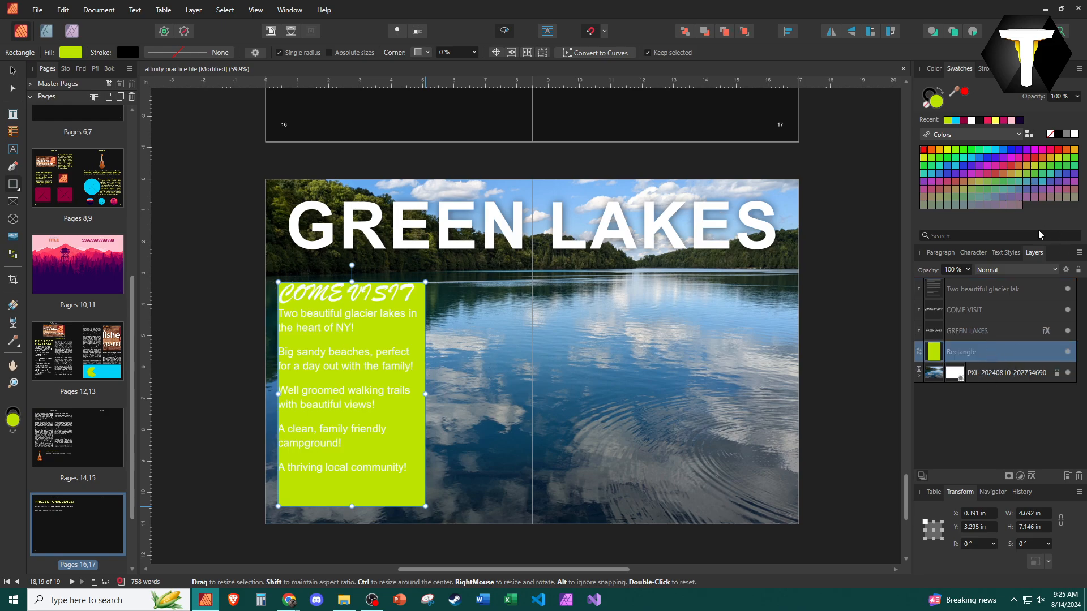
Lower the green rectangle's fill opacity to 10% and deselect it to judge the text's readability.
left_click(934, 69)
left_click_drag(1022, 203, 955, 203)
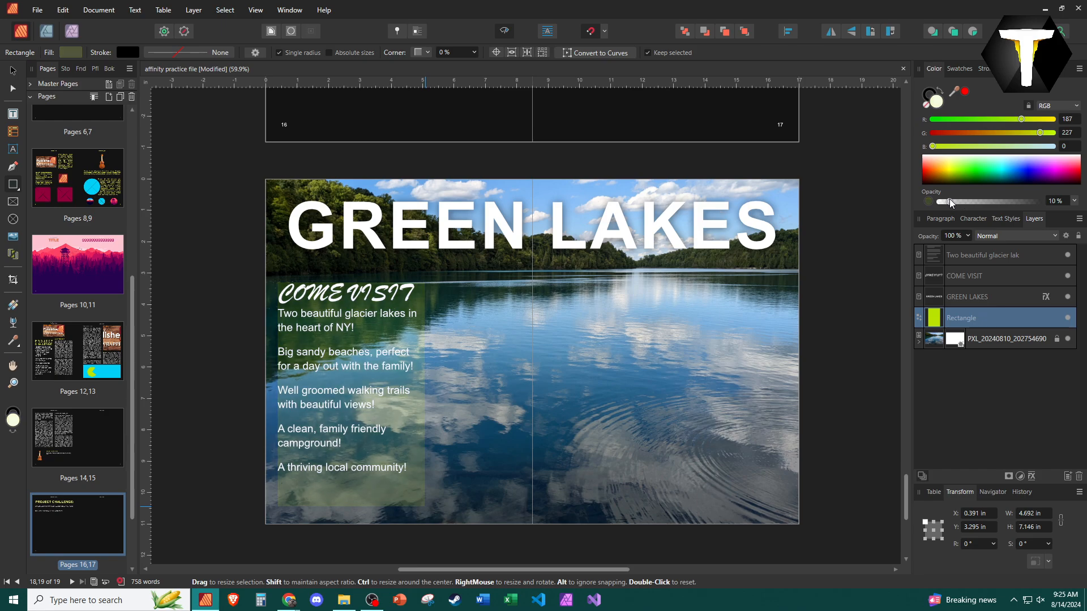
left_click(959, 298)
left_click(960, 316)
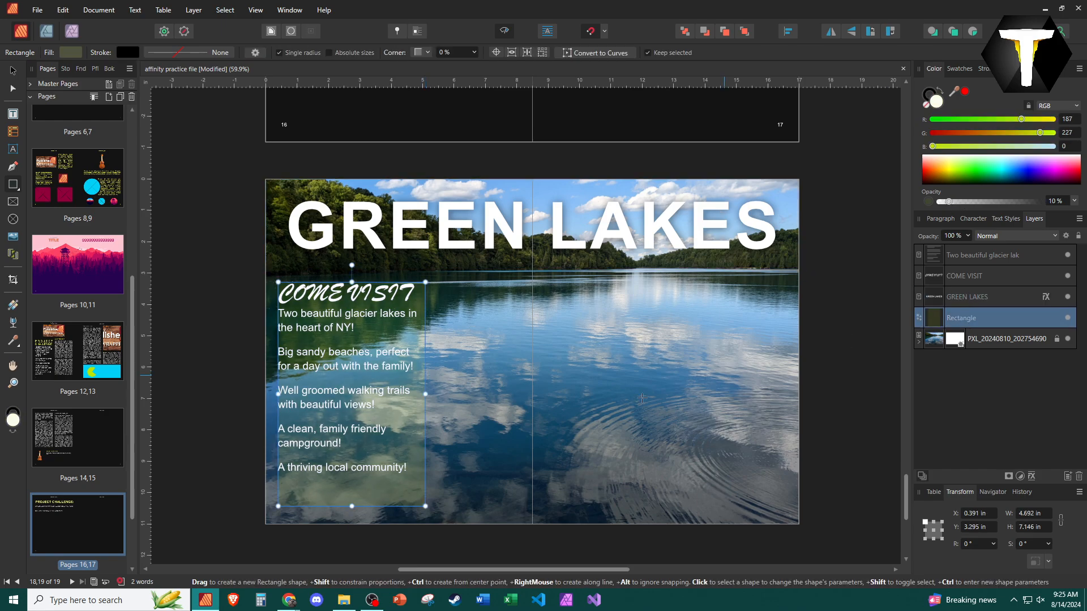
left_click(181, 320)
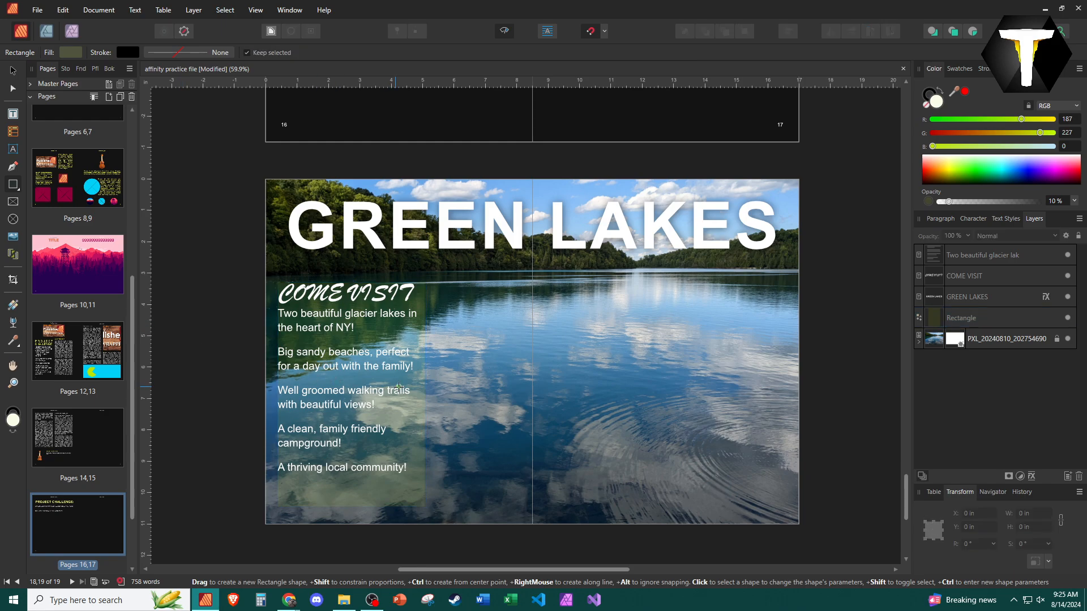
Fill the rectangle behind the text with the recently used dark purple at 60% opacity.
left_click(966, 317)
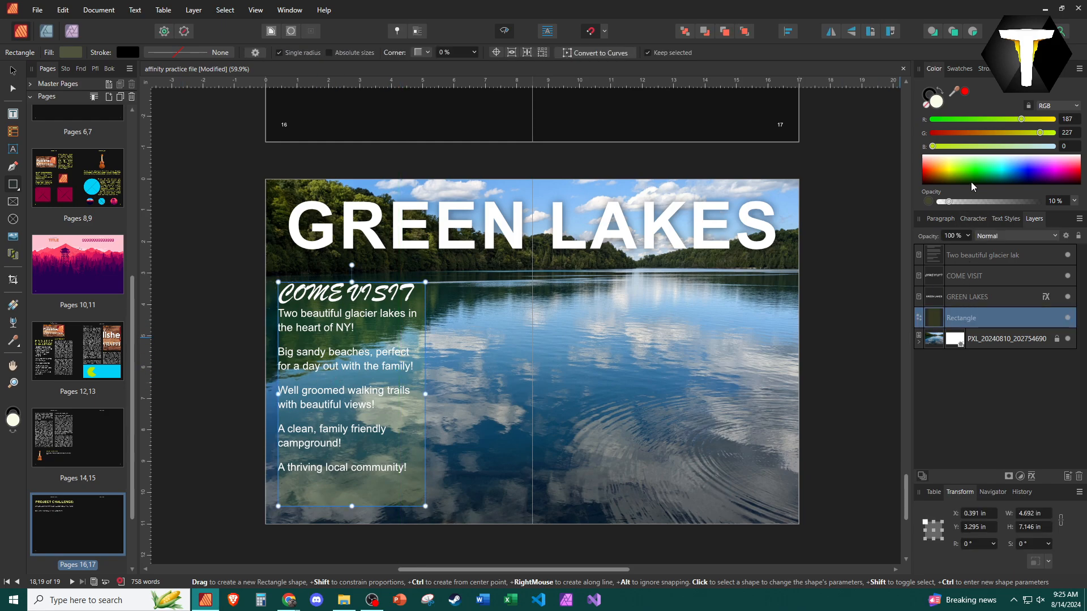
left_click(959, 69)
left_click(934, 69)
left_click(959, 69)
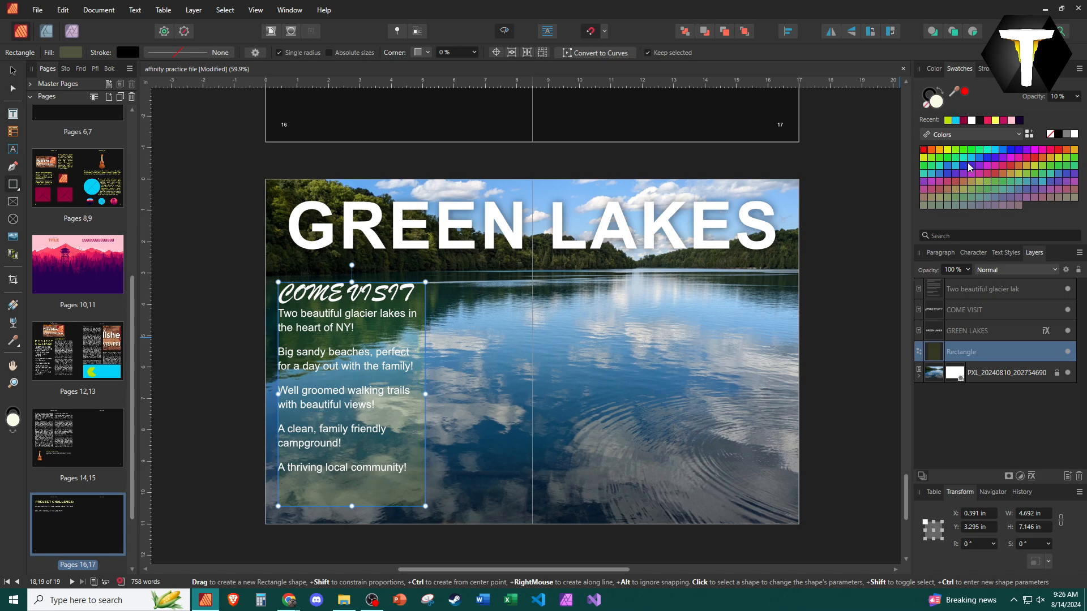
left_click(1020, 120)
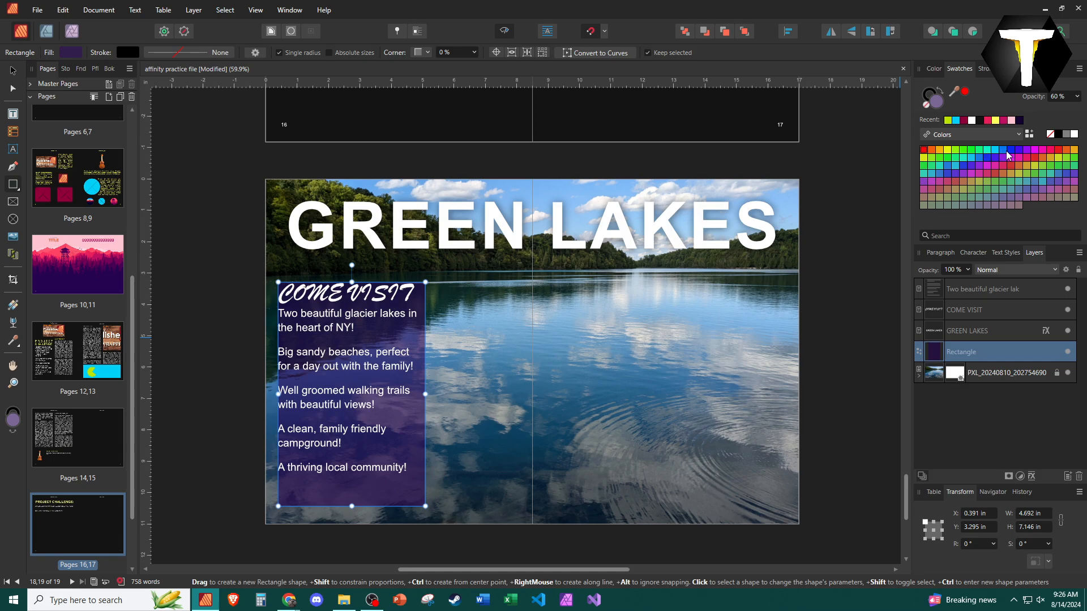
Shift the rectangle's fill to a muted dark navy blue, hex 0E1A41.
double_click(936, 103)
left_click(599, 330)
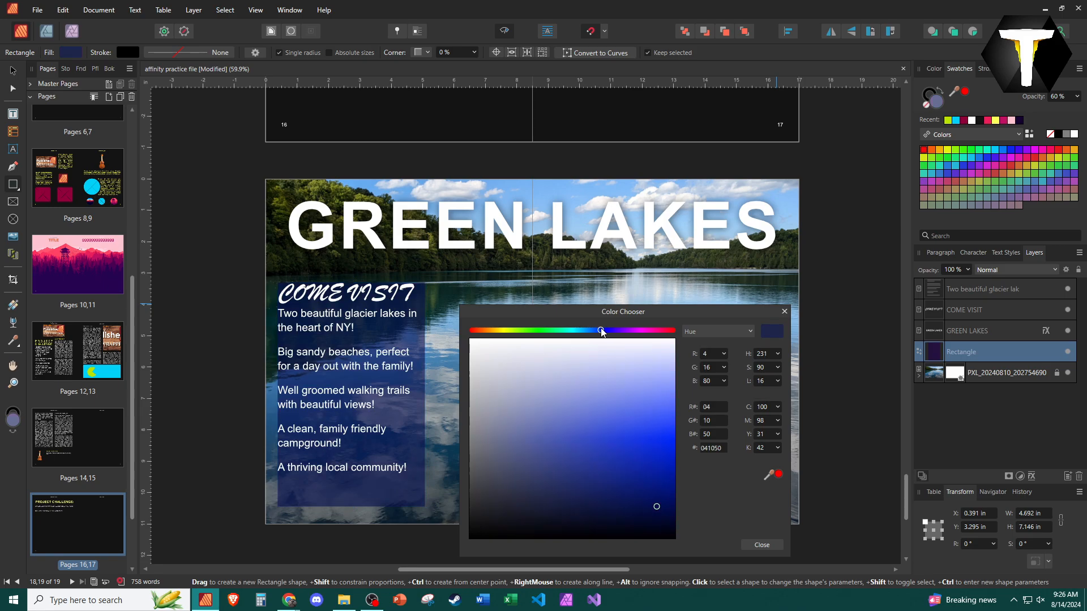
left_click(604, 492)
left_click_drag(604, 493, 602, 509)
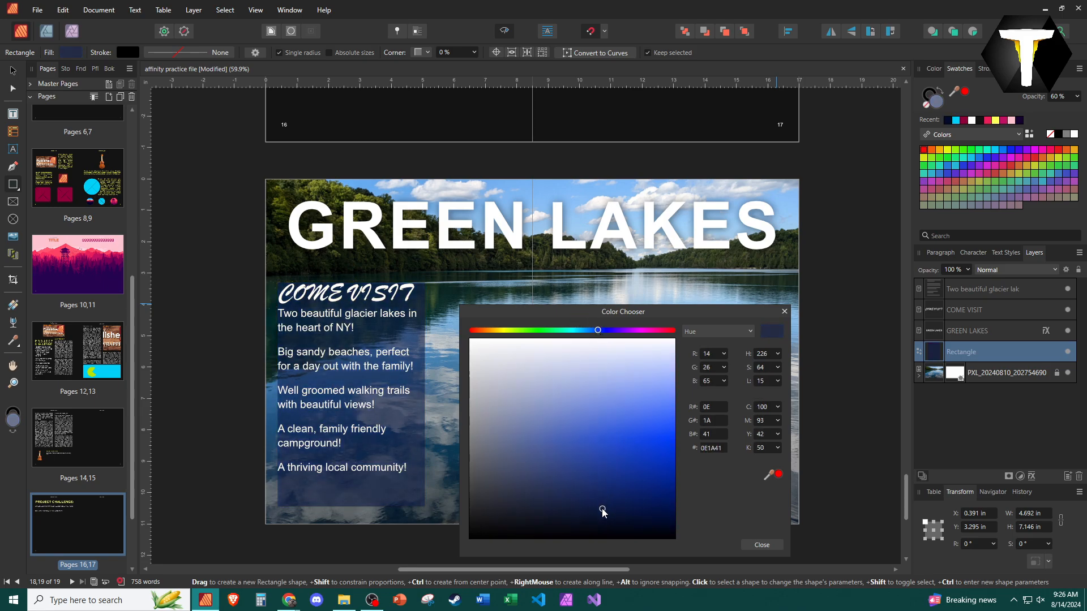
left_click(762, 544)
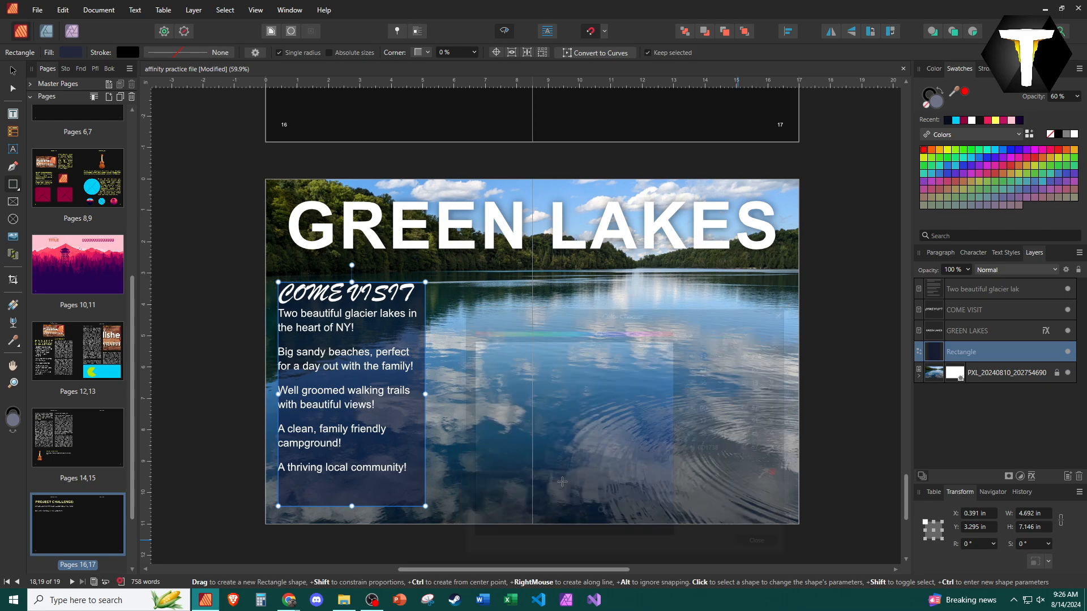
Inset the left edges of the body text and Come Visit frames to X 0.589 in, making both about 4.33 in wide.
left_click(279, 394)
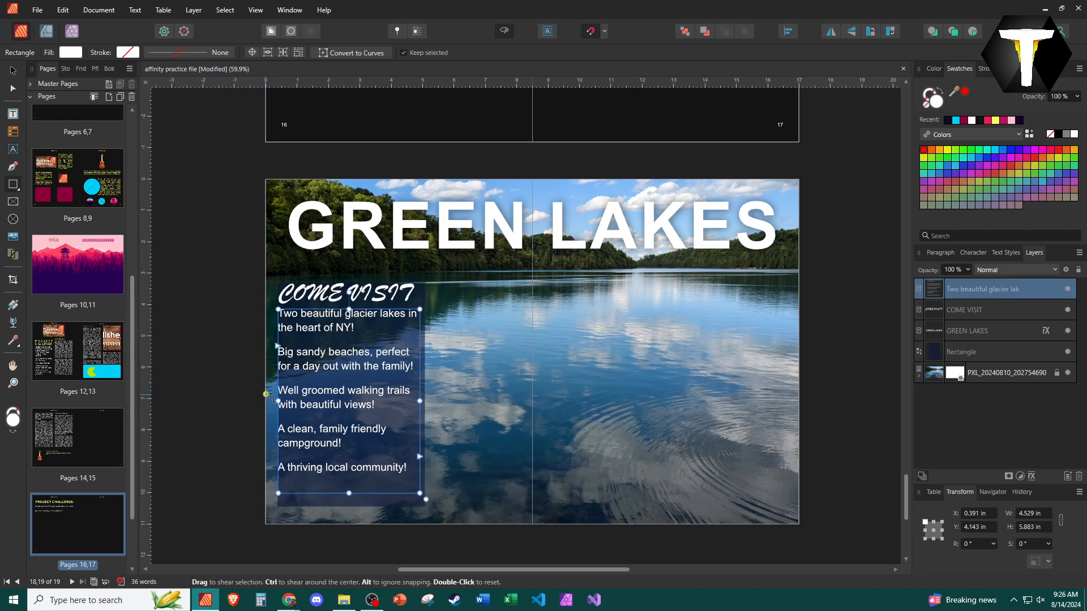
left_click_drag(279, 401, 285, 401)
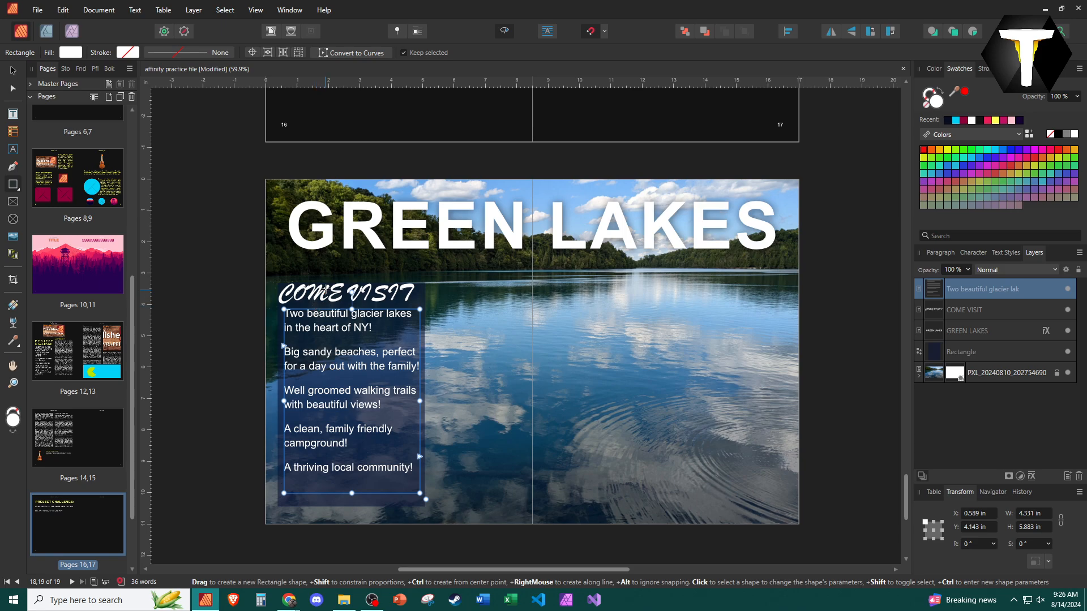
left_click(286, 294)
left_click_drag(279, 295, 284, 295)
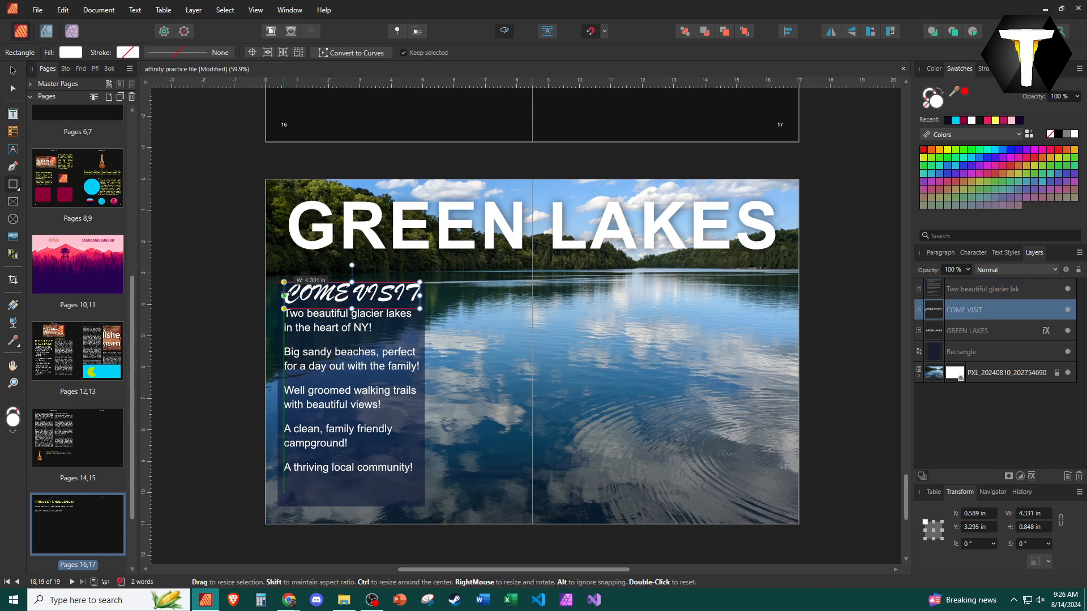
Move the Come Visit heading and body text together slightly down within the navy panel, to X 0.571 in and Y 3.502 in.
key("v")
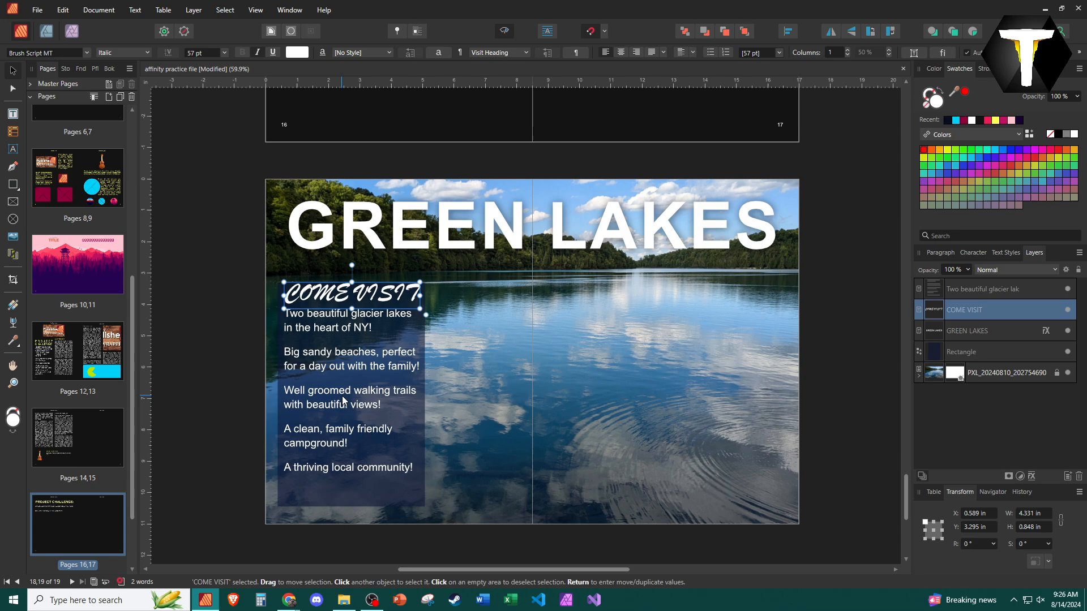
left_click(344, 398, "shift")
left_click_drag(343, 398, 339, 404)
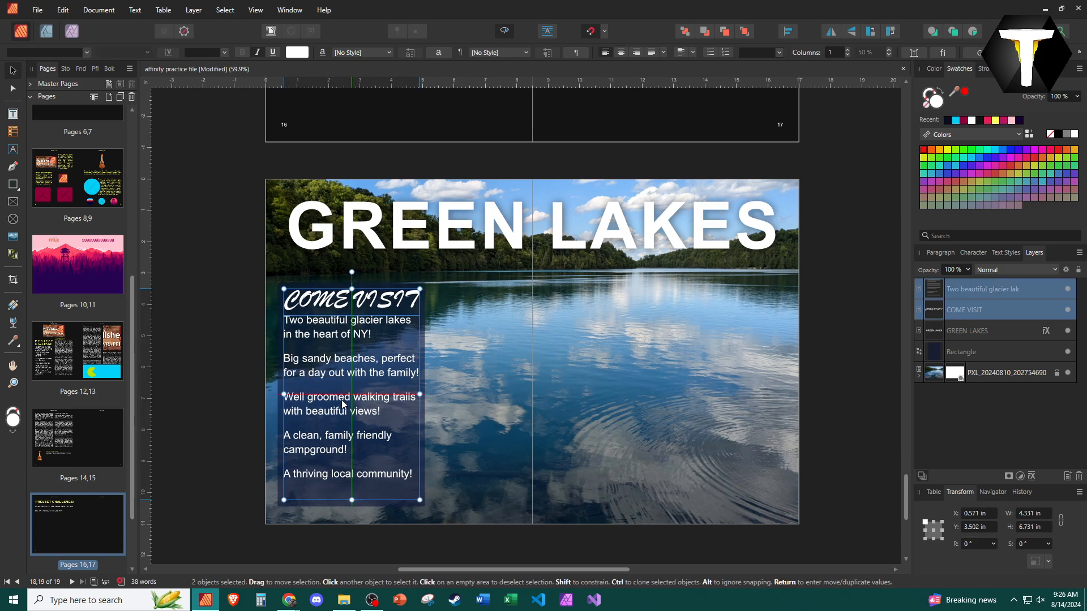
left_click(227, 432)
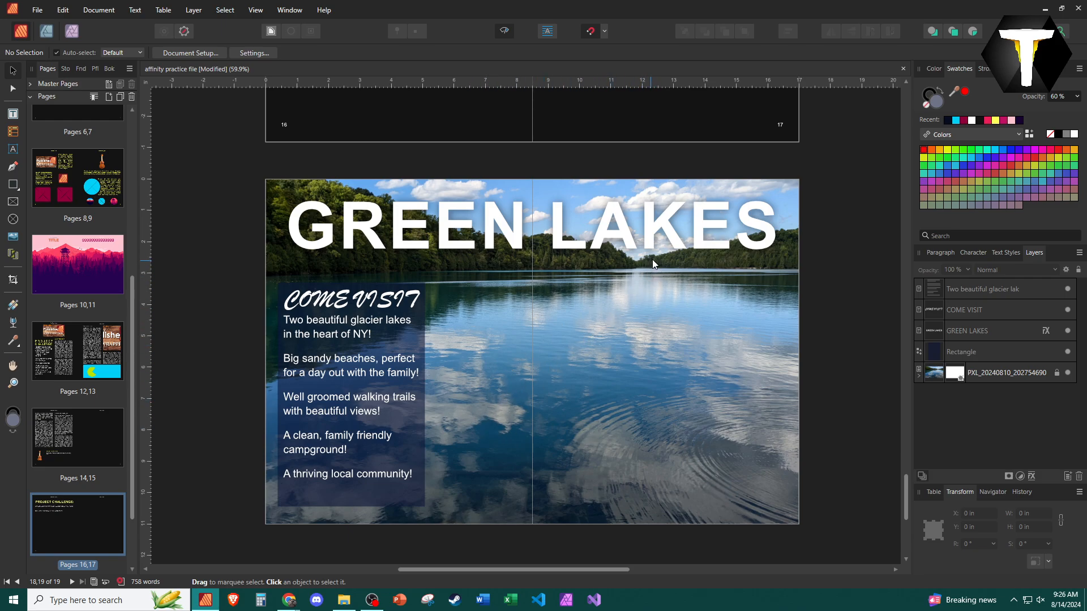
Duplicate the navy panel behind the text and place the copy level with it on the right-hand page, at X 9.287 in.
left_click(14, 184)
key("v")
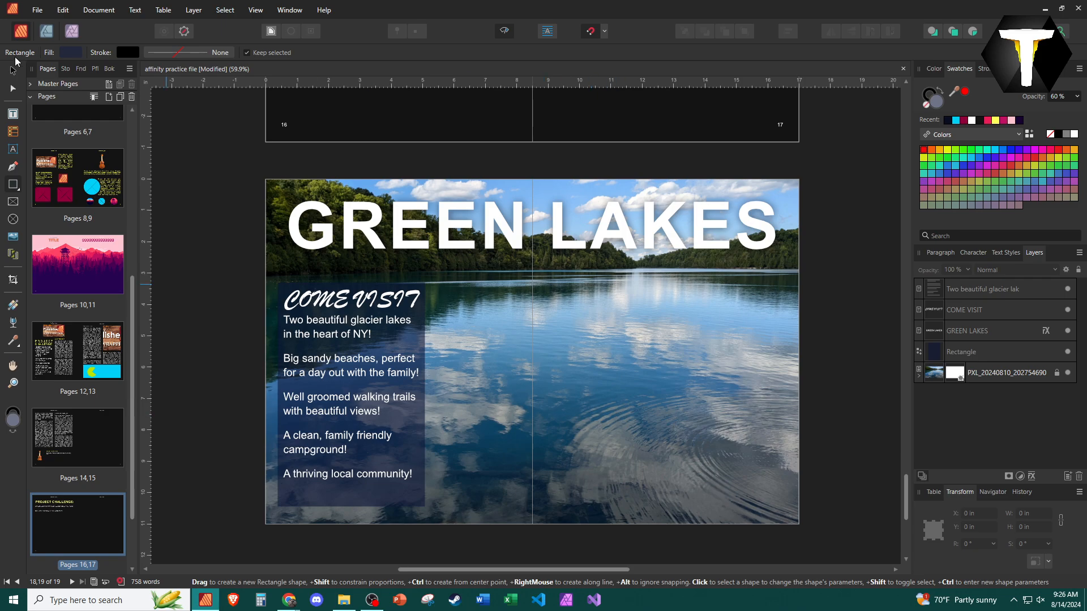
left_click(279, 292)
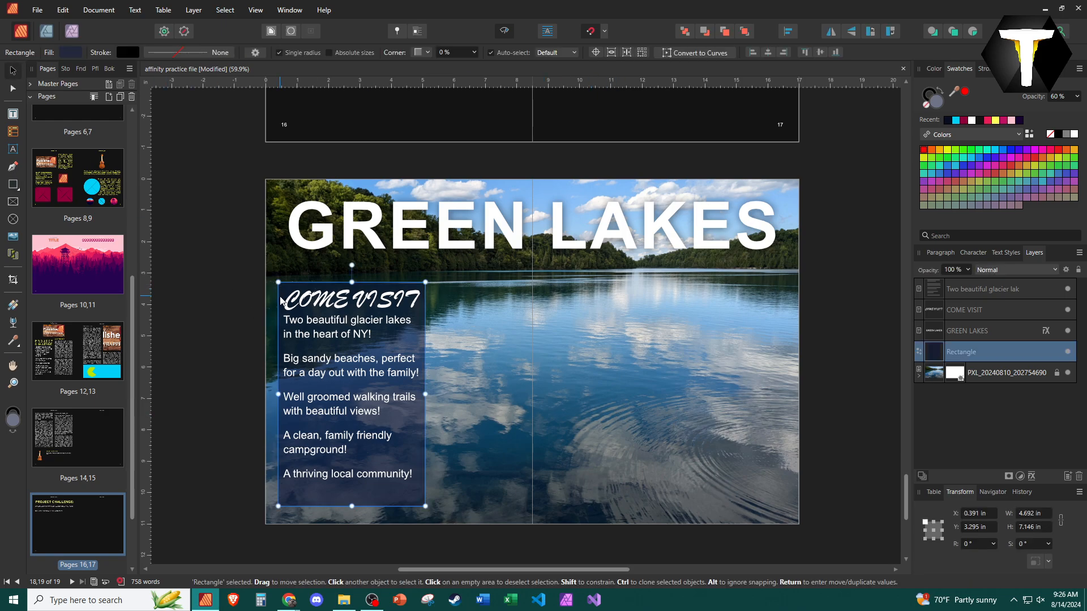
key("ctrl+j")
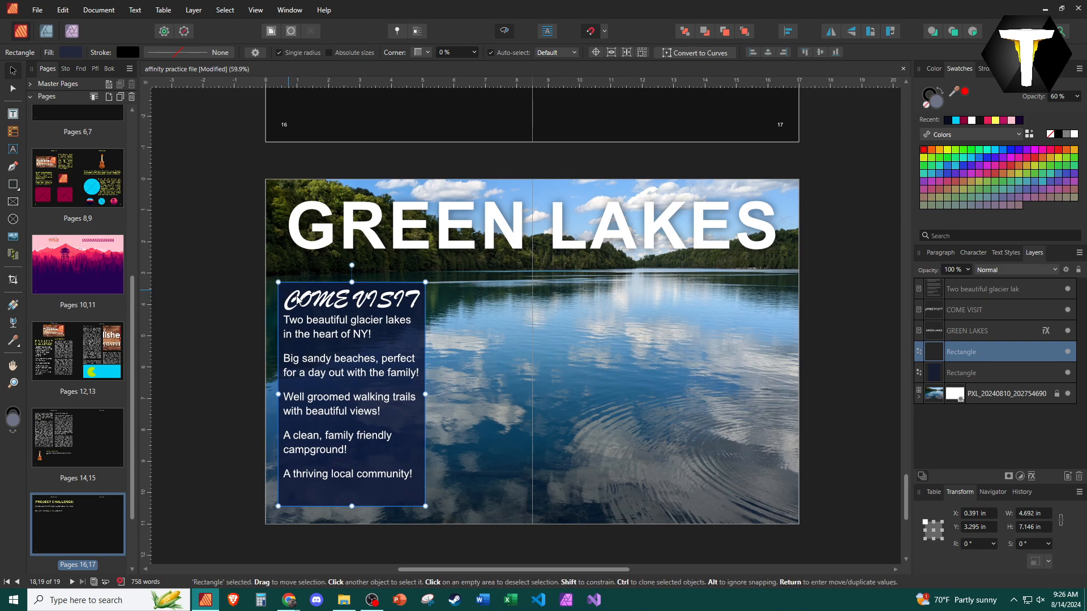
left_click_drag(289, 291, 568, 290)
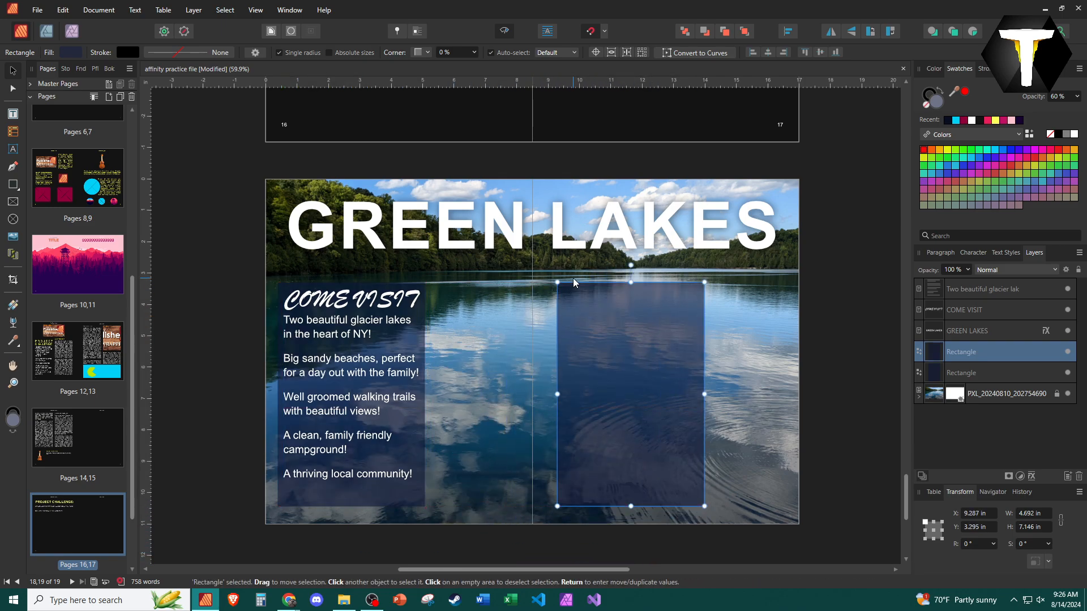
Resize the copied panel into a thin banner near the right-hand page's lower edge, about 7.5 in wide and 0.9 in tall.
left_click_drag(704, 282, 786, 464)
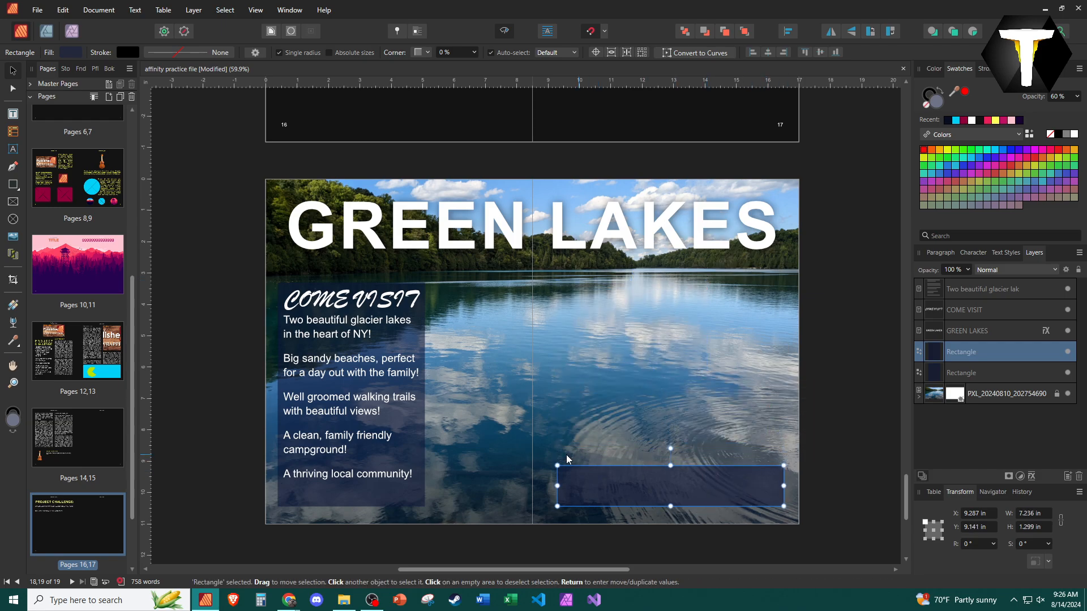
mouse_move(557, 466)
left_mouse_down()
mouse_move(626, 384)
mouse_move(687, 351)
mouse_move(723, 353)
mouse_move(537, 443)
mouse_move(550, 478)
left_mouse_up()
left_click(195, 252)
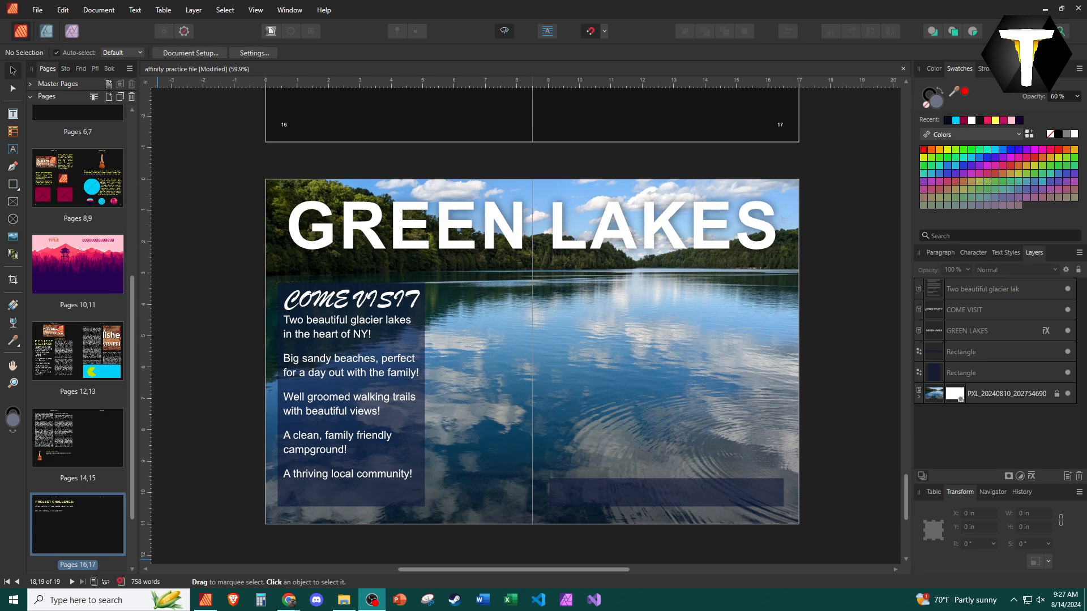
Check the Green Lakes spread on pages 18,19 against the project challenge brief on pages 16,17 and the original lake photo.
double_click(66, 514)
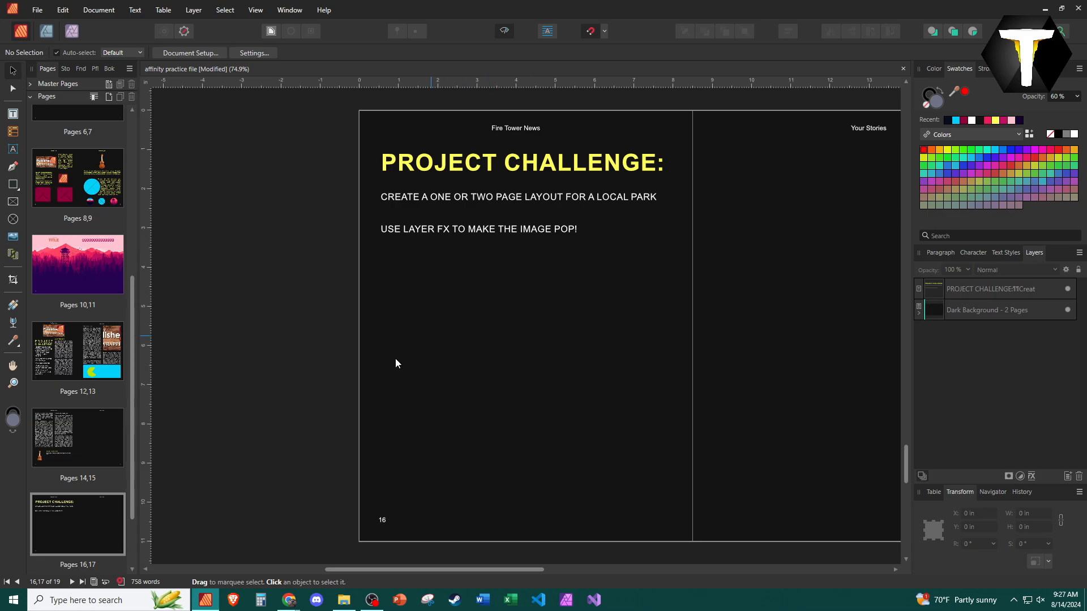
scroll(74, 492, "down", 2)
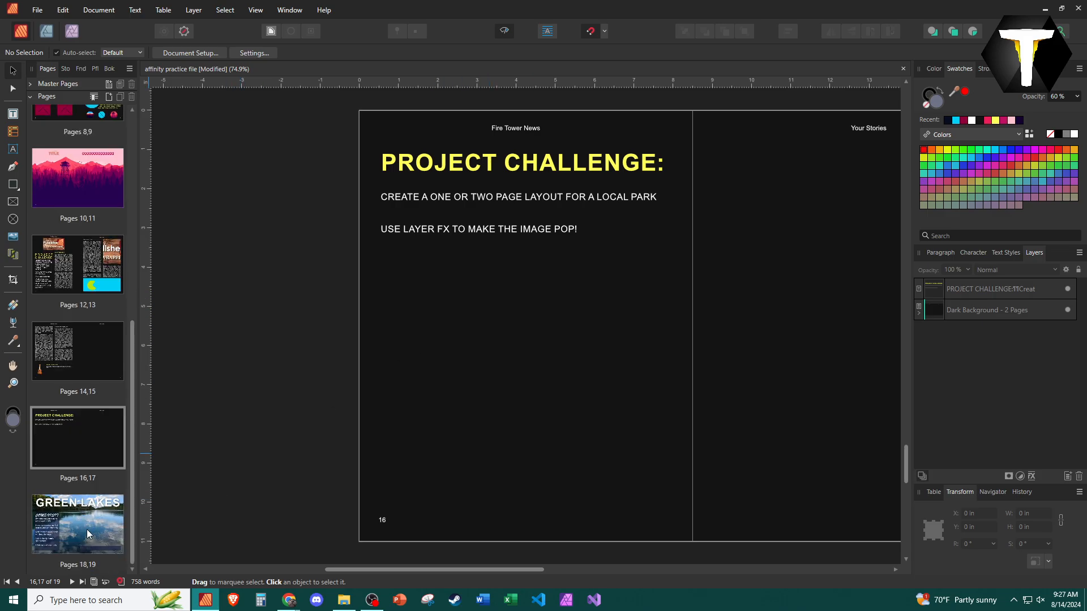
double_click(87, 534)
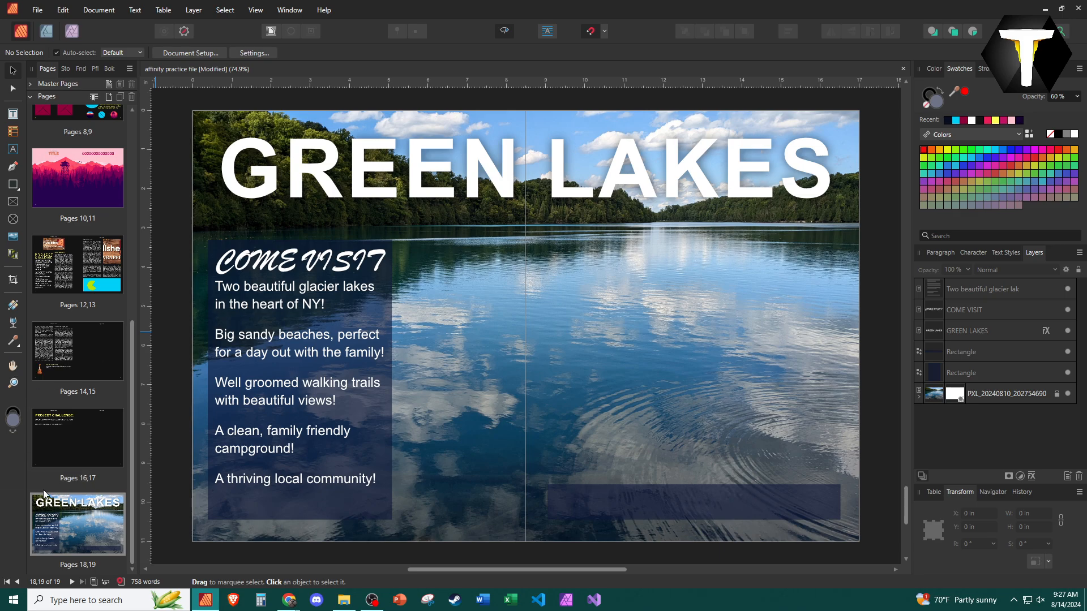
left_click(206, 603)
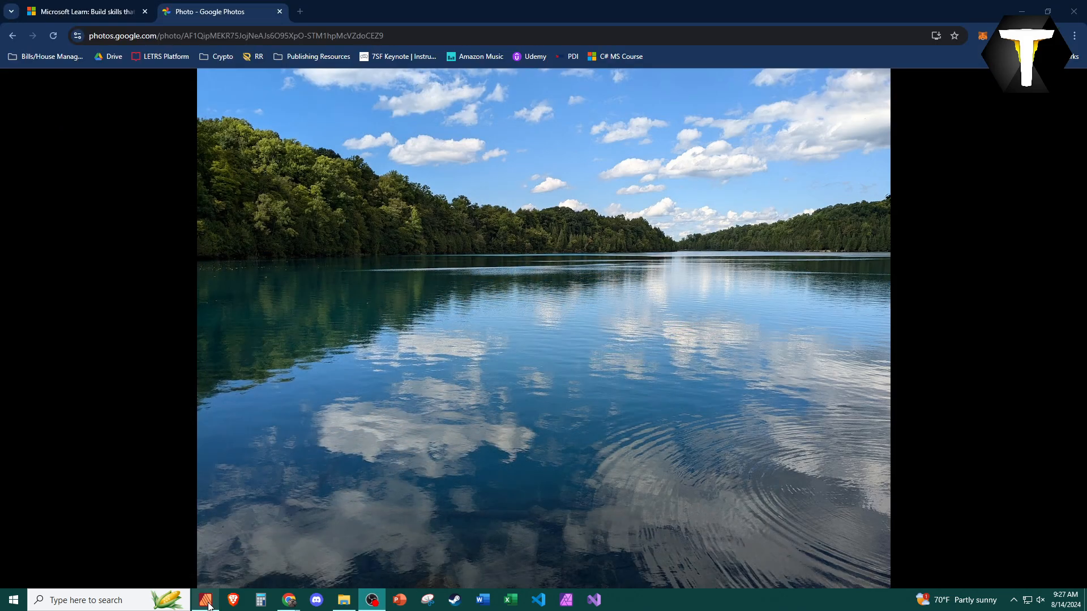
left_click(211, 603)
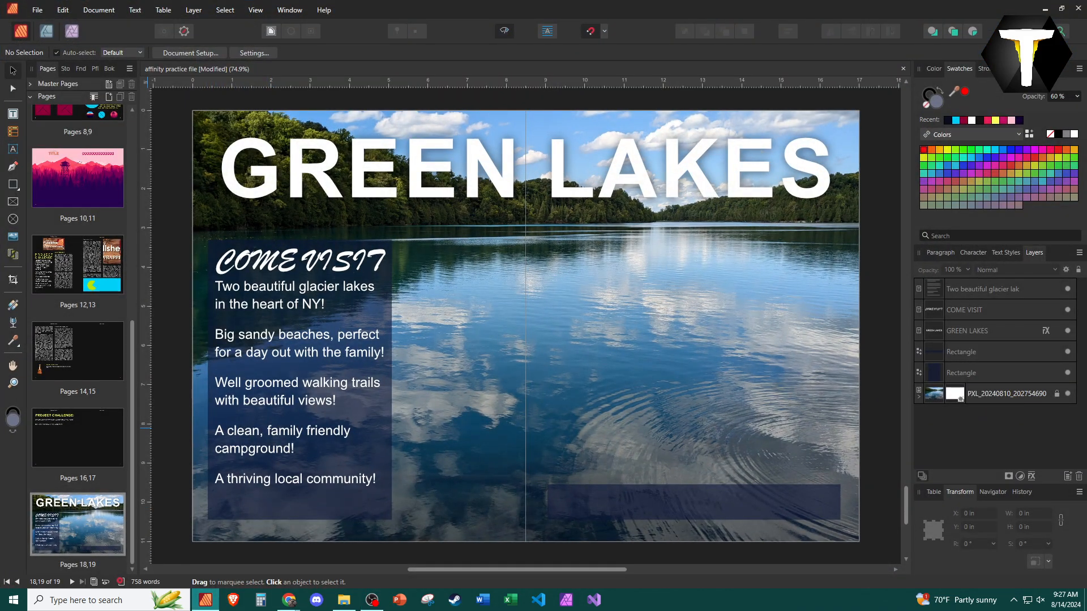